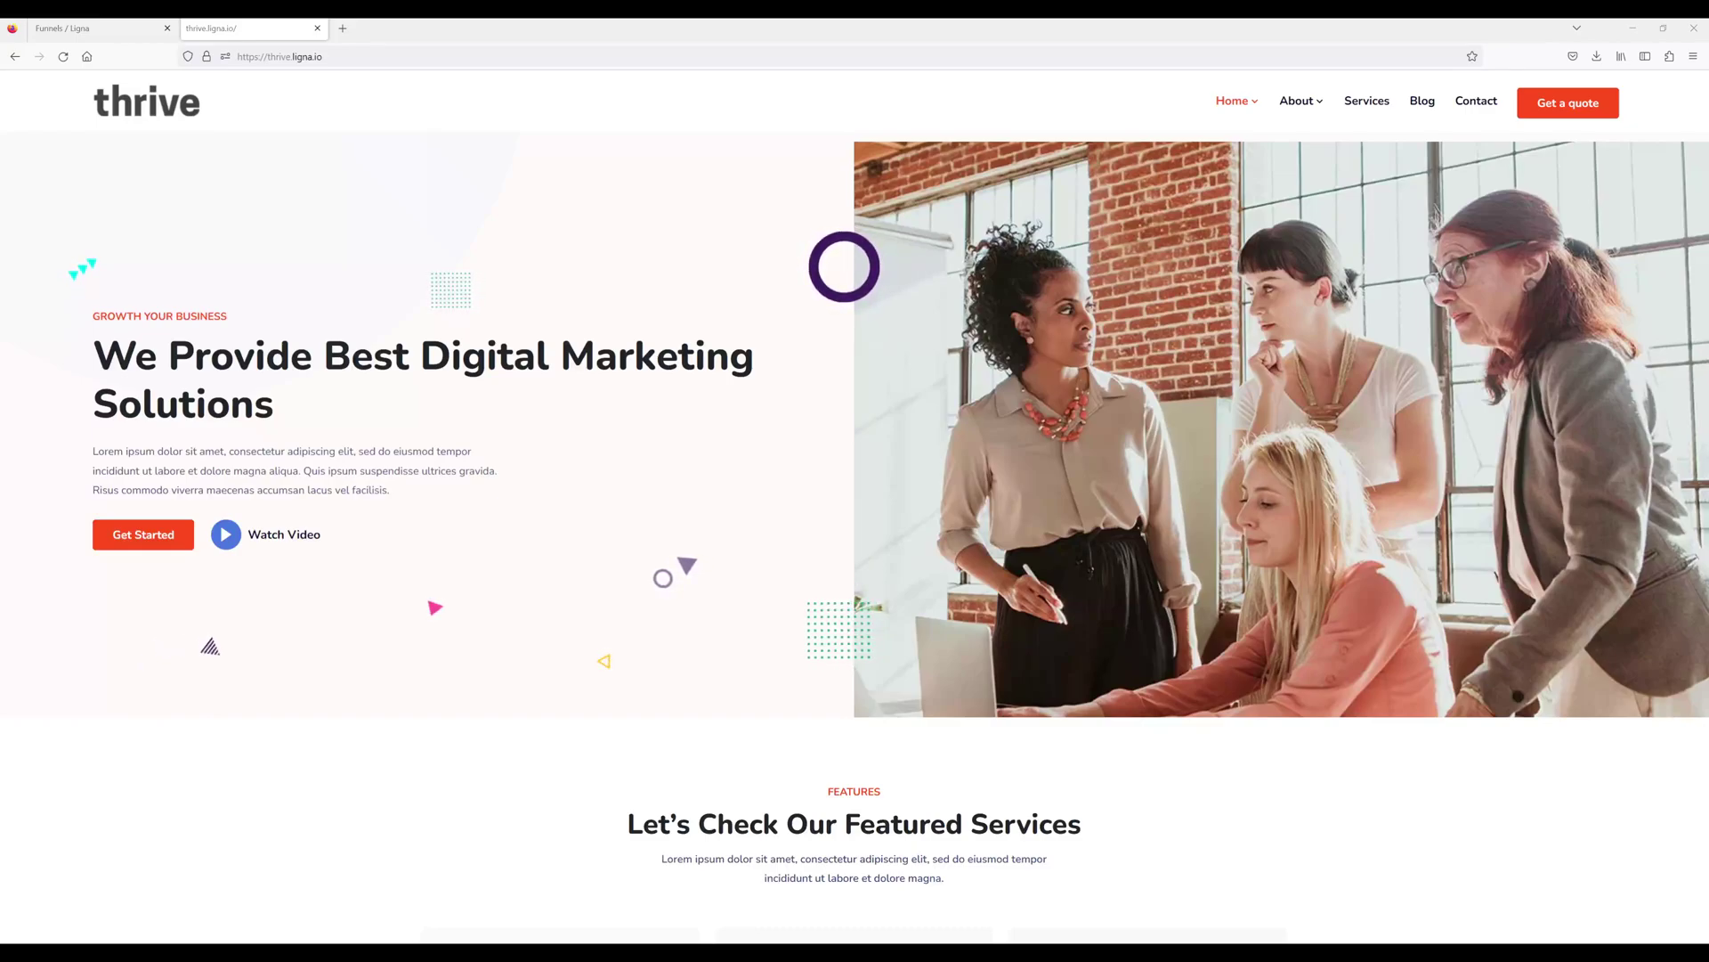
Scroll down through the Thrive demo home page
scroll(855, 534, down, 15)
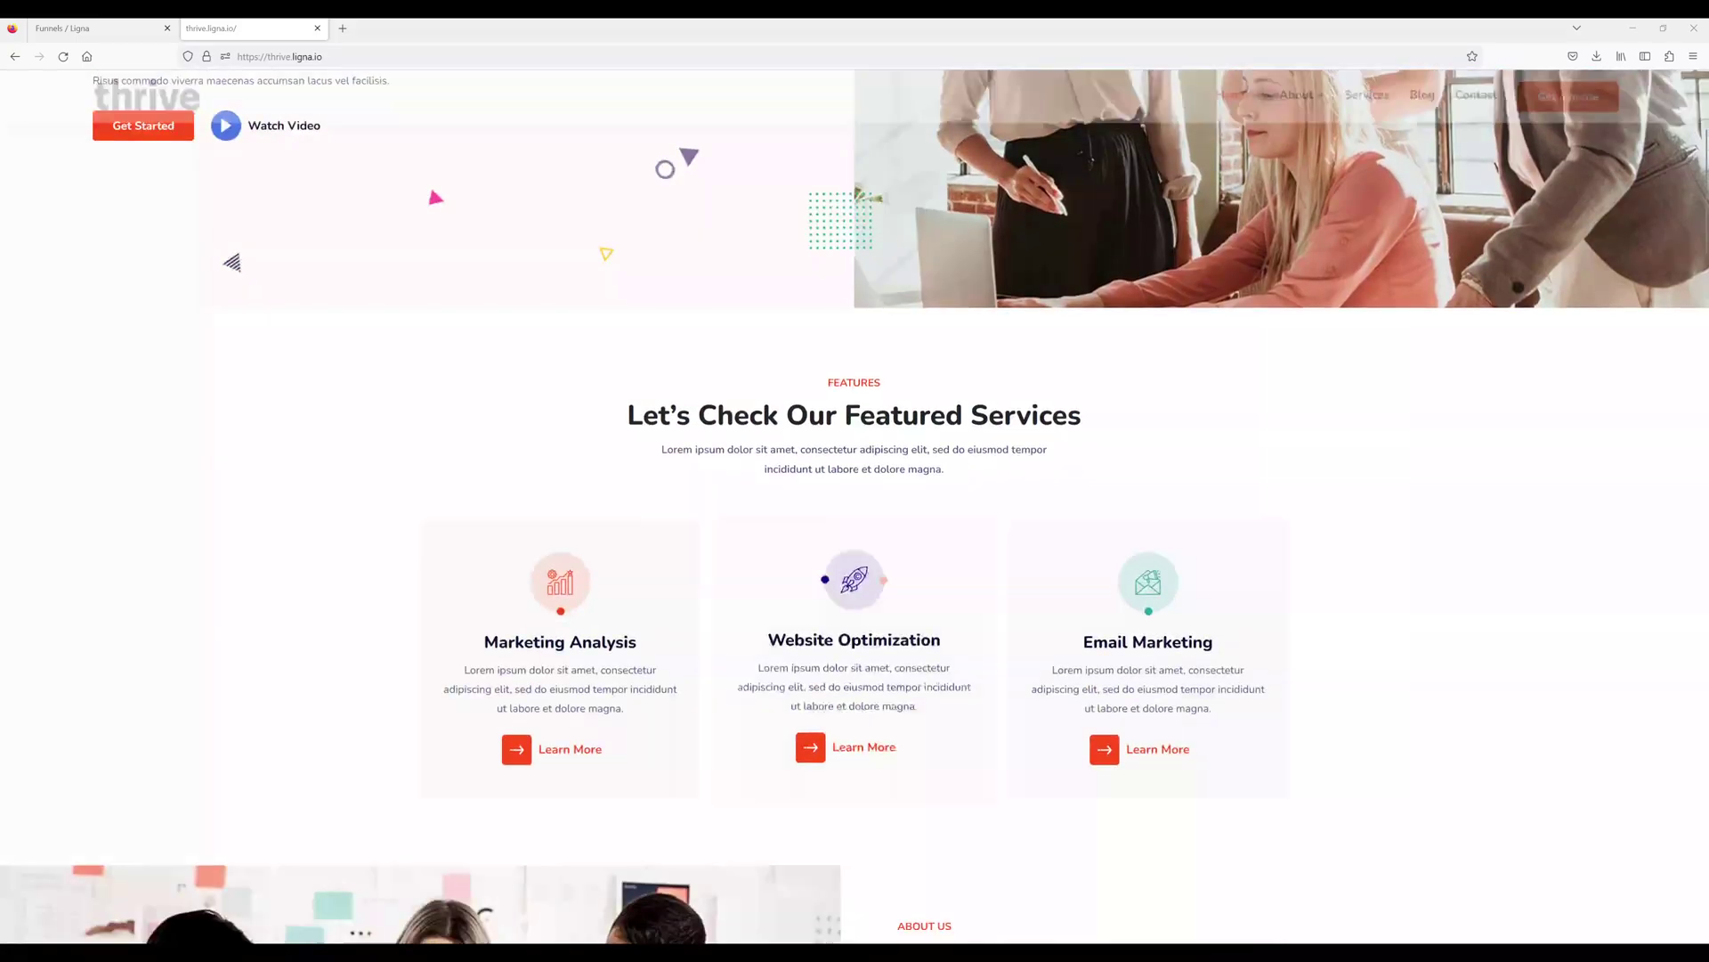
scroll(855, 534, down, 3)
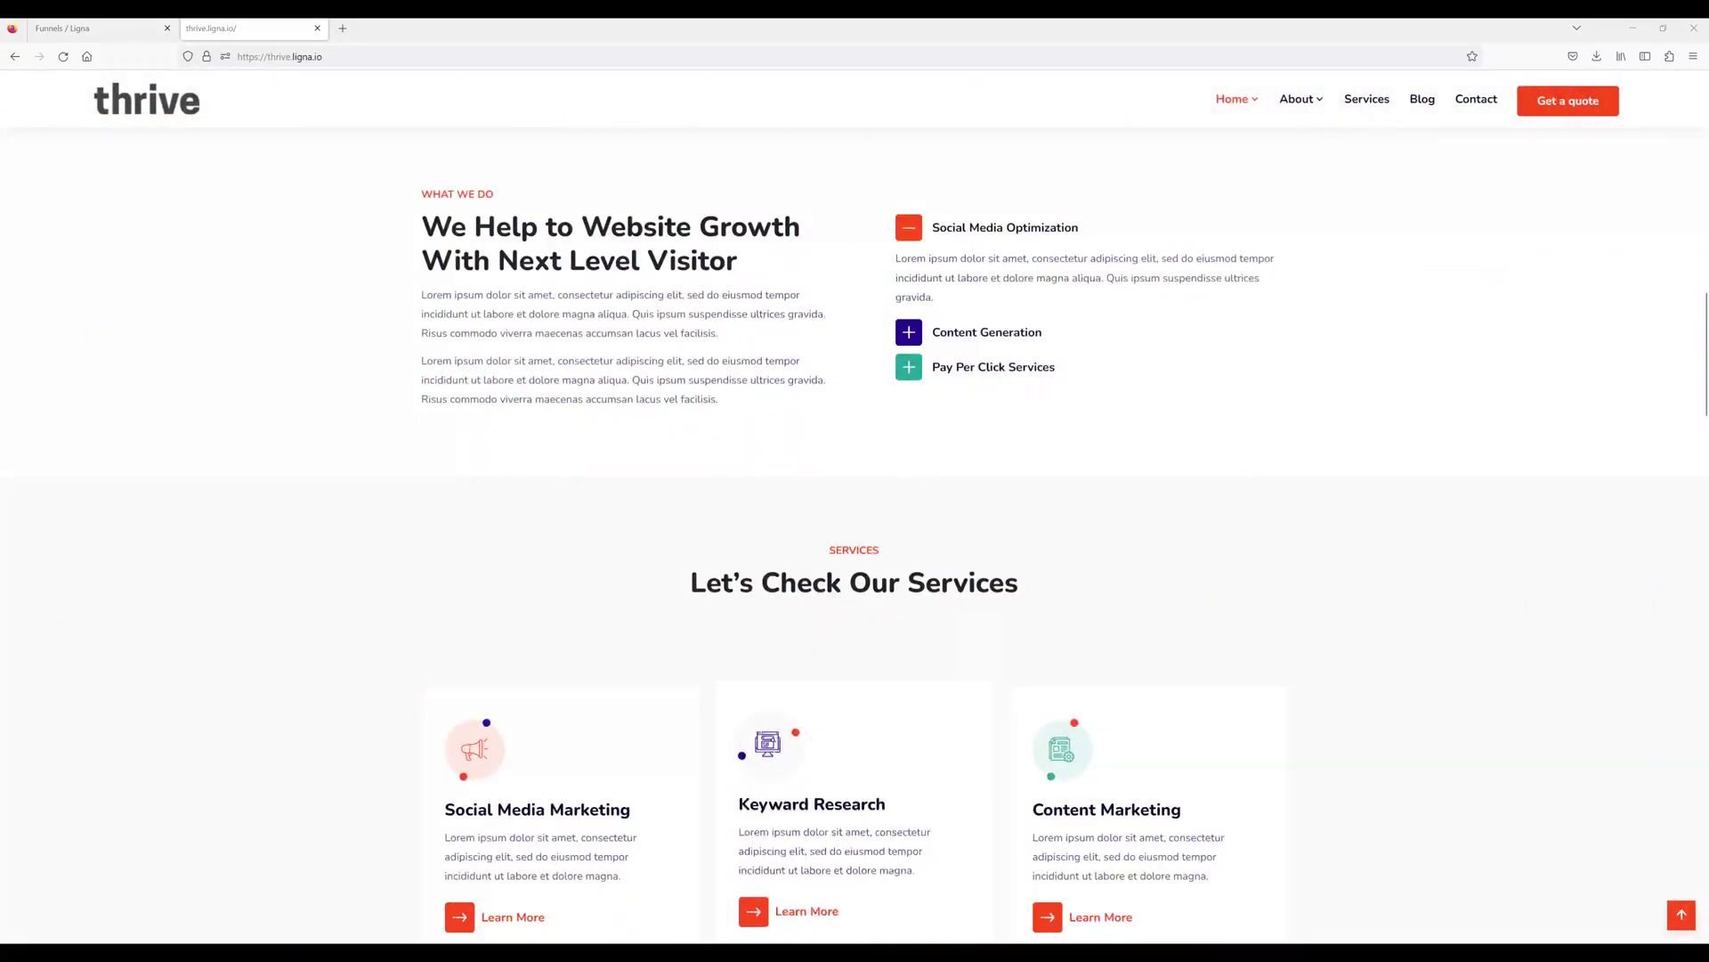
scroll(854, 535, down, 9)
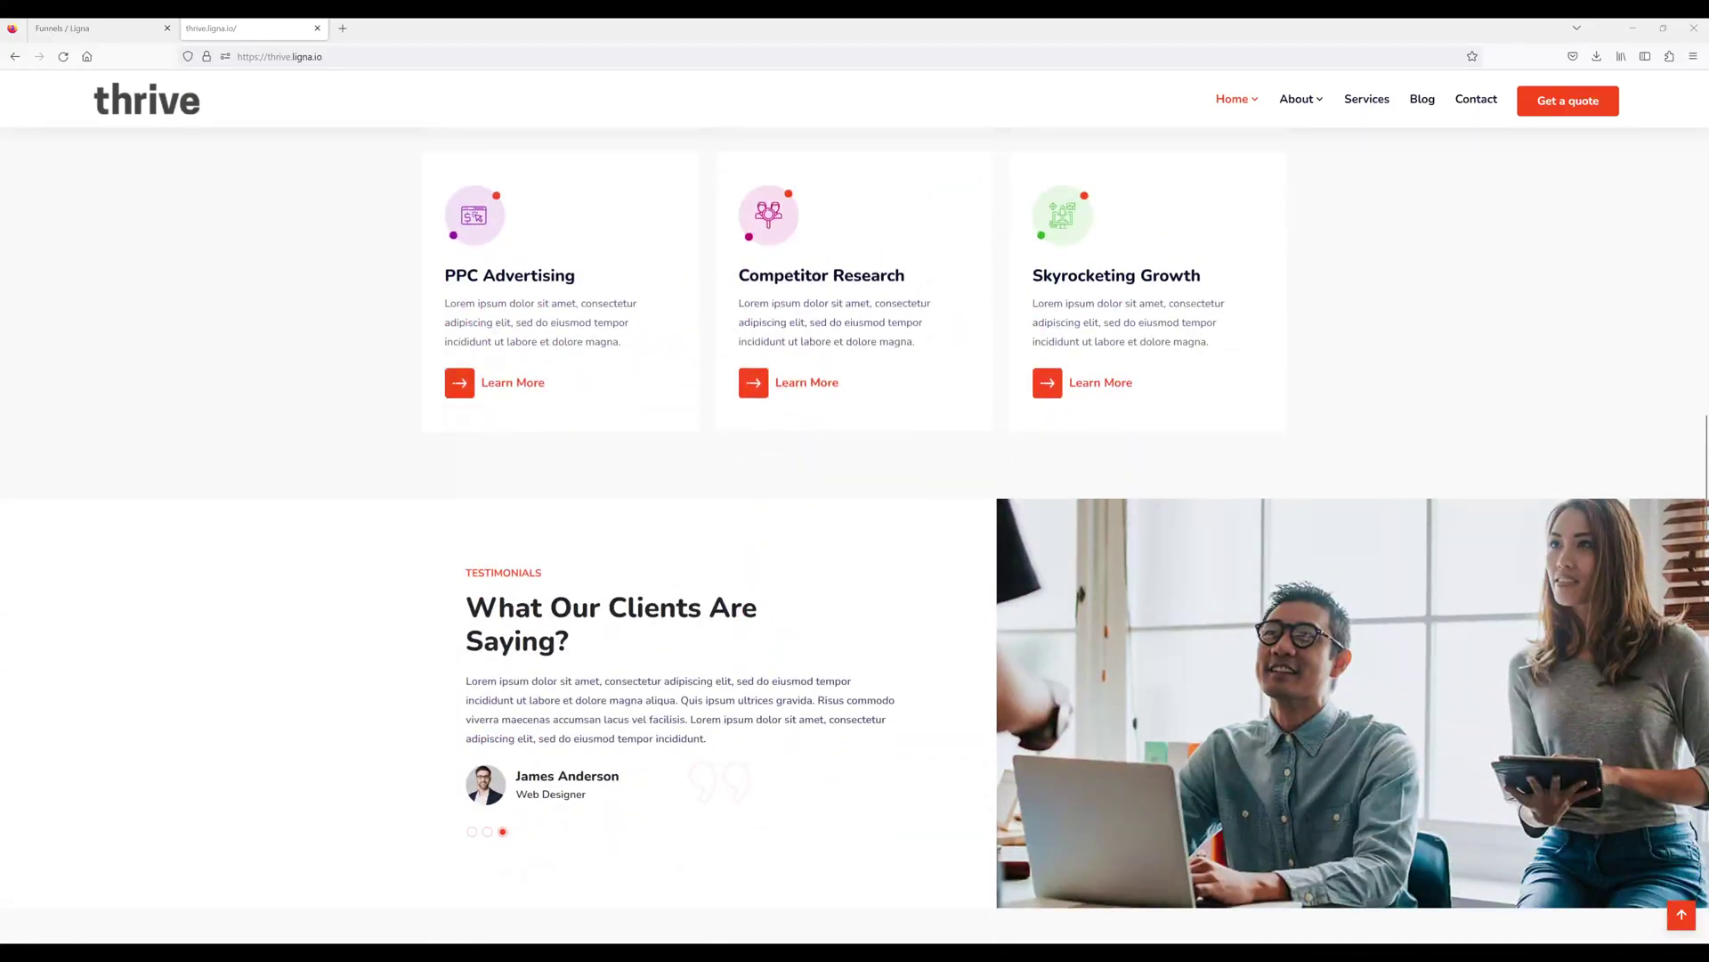
scroll(854, 534, down, 2)
Preview the Style landing pages via the Home menu, ending on Lander 4's IT-solutions services section
mouse_move(1237, 99)
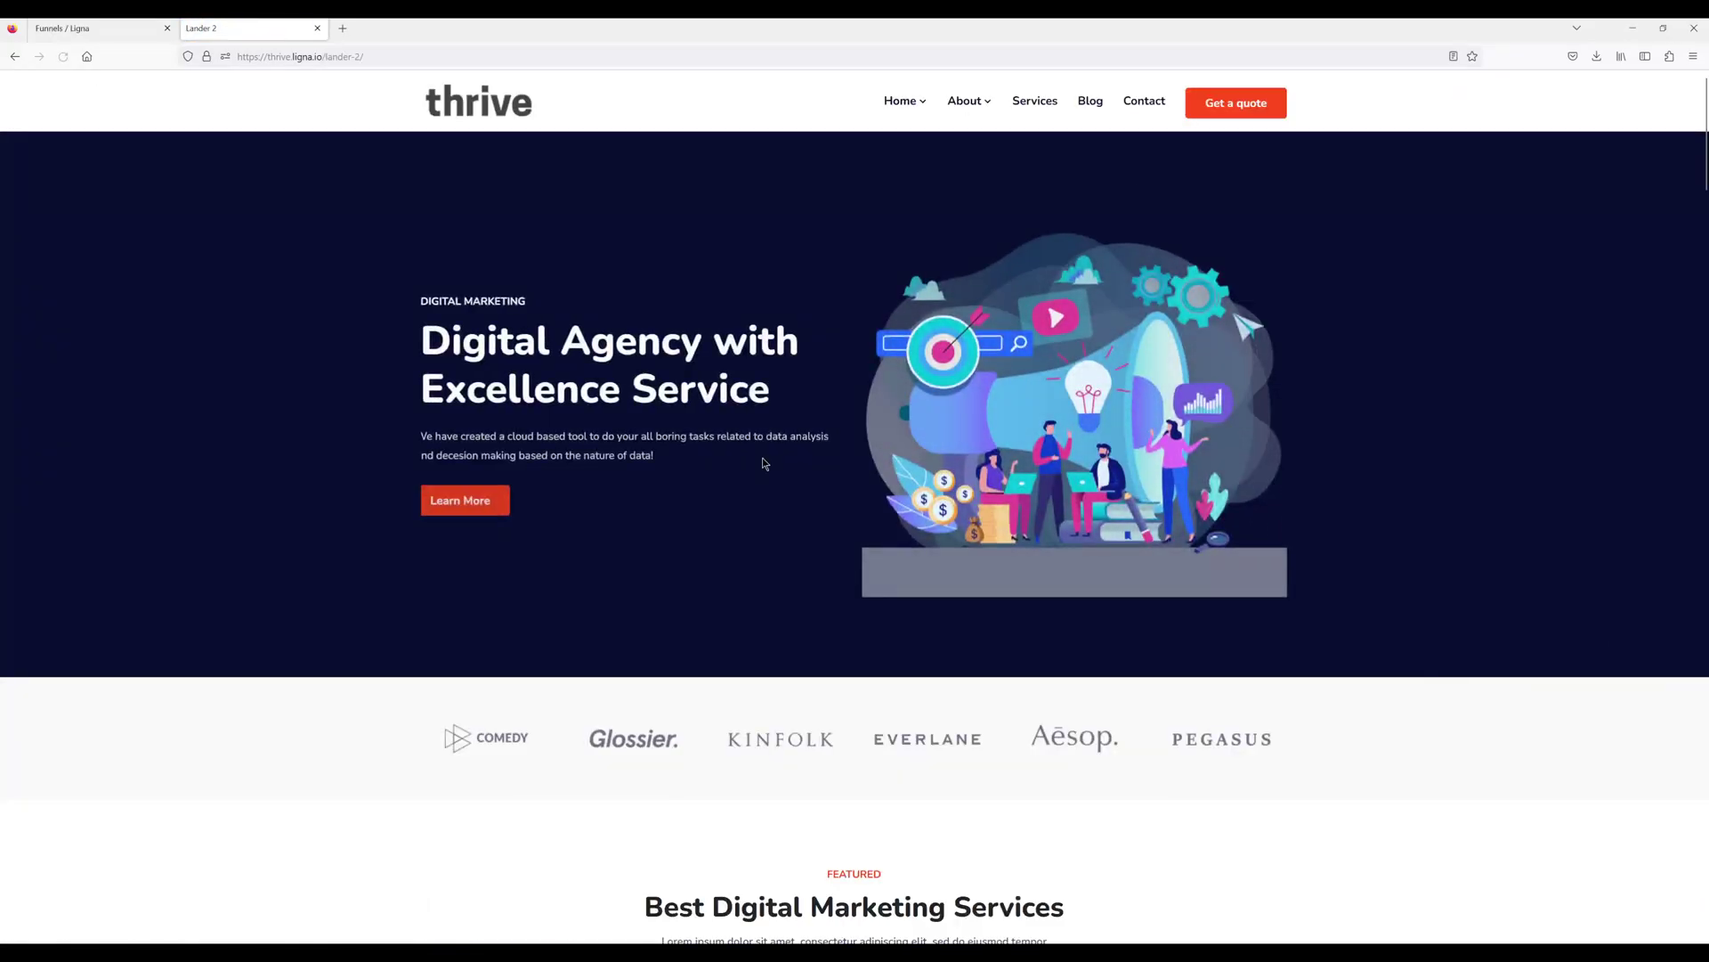
mouse_move(922, 167)
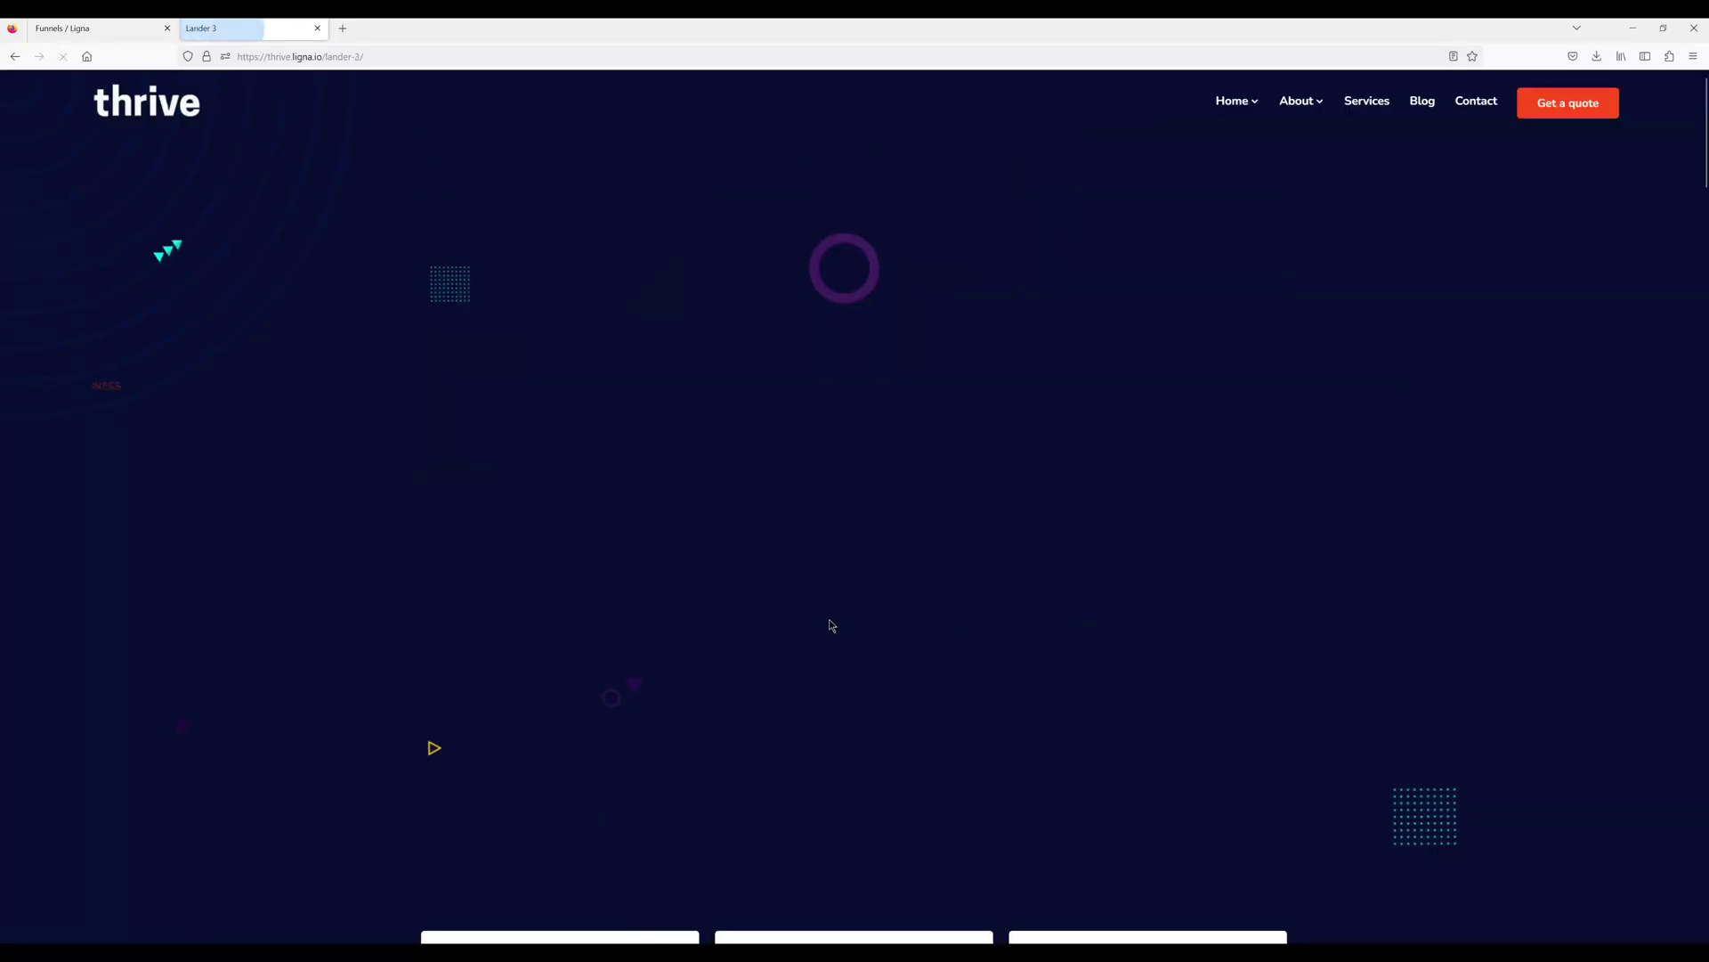
scroll(828, 623, down, 5)
scroll(828, 626, up, 5)
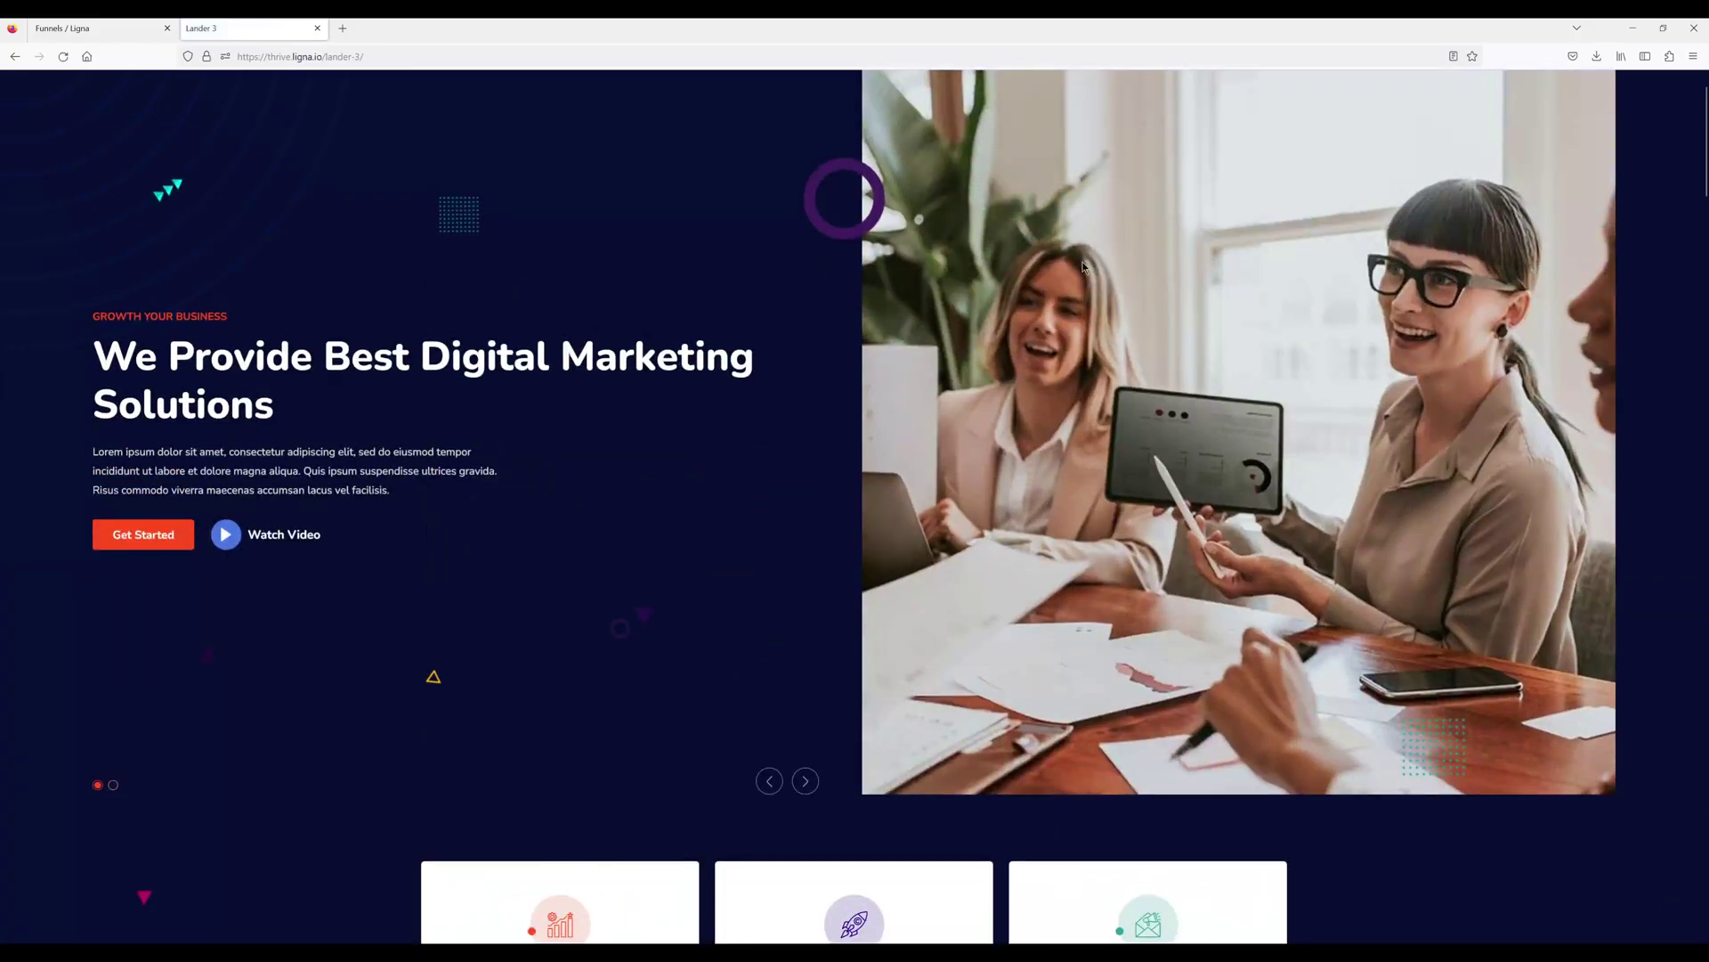
click(1248, 204)
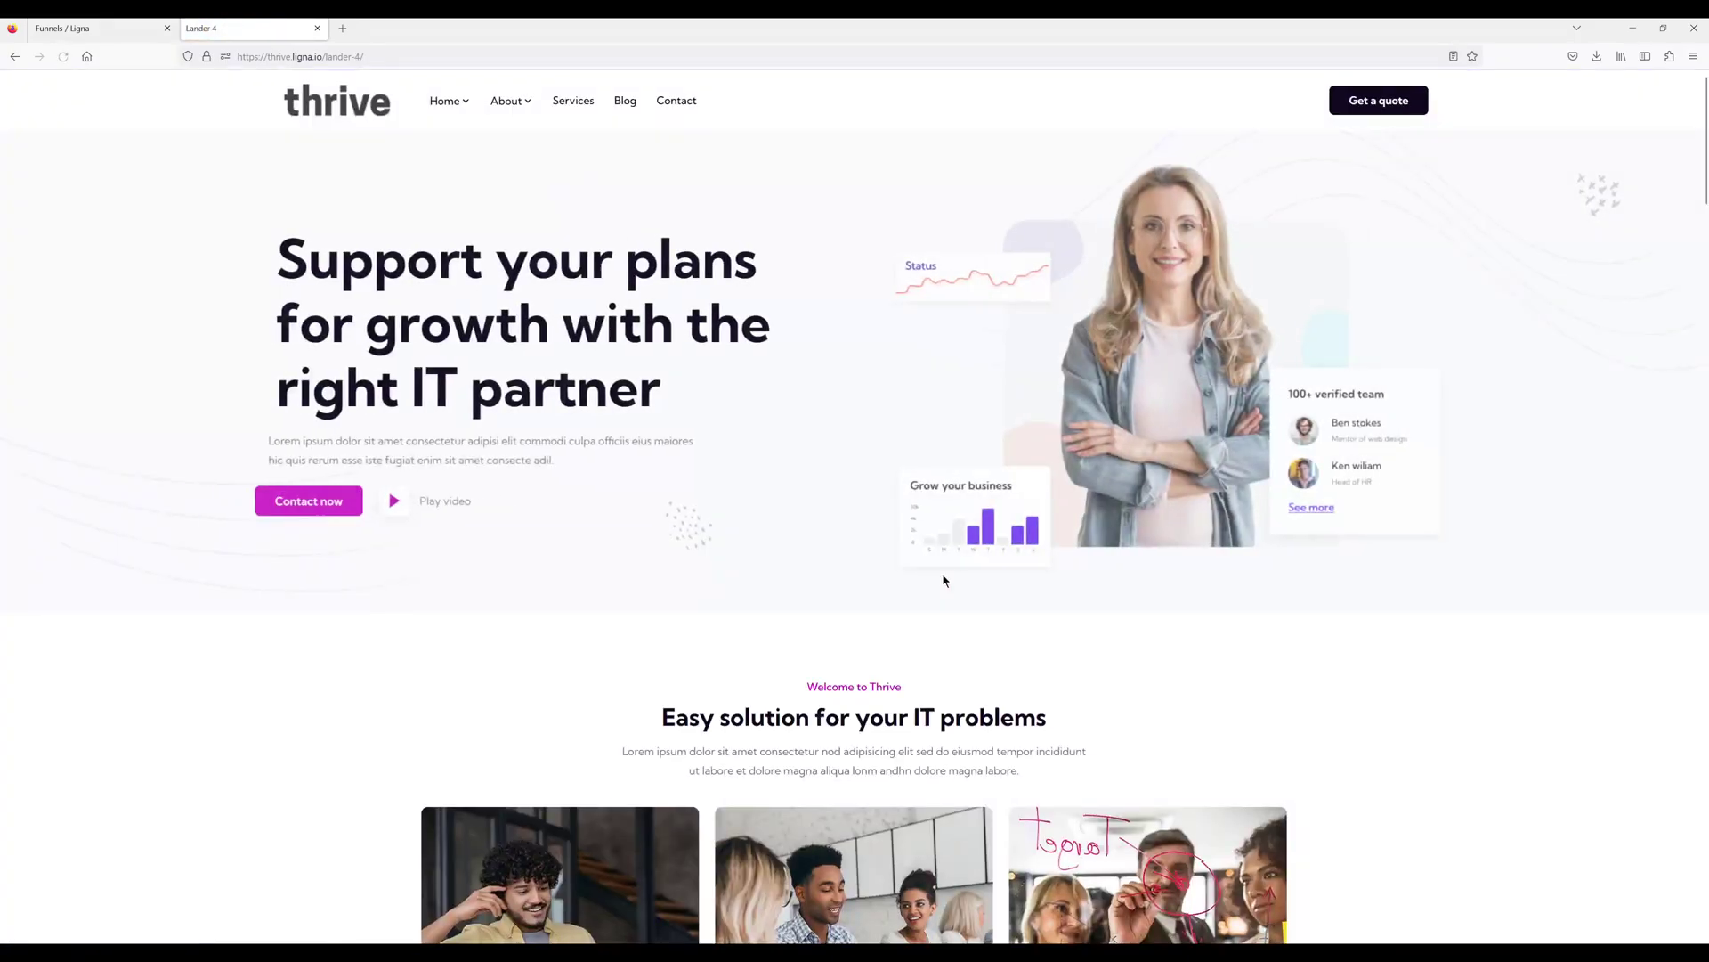
scroll(947, 648, down, 3)
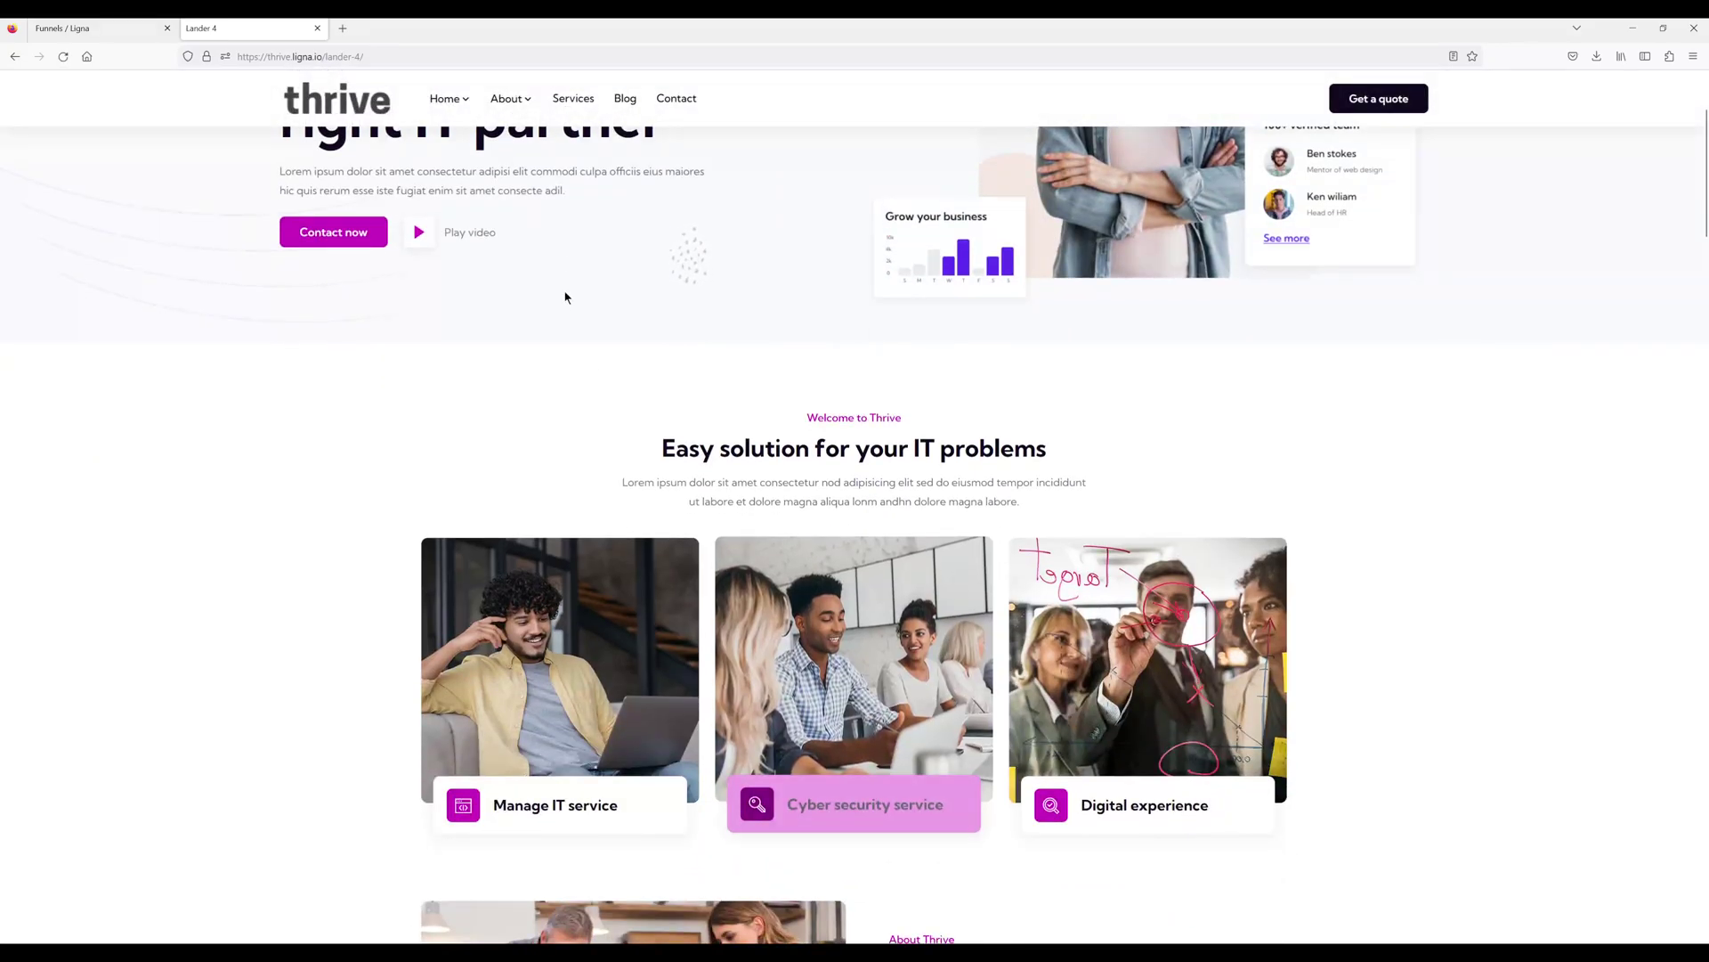
mouse_move(510, 98)
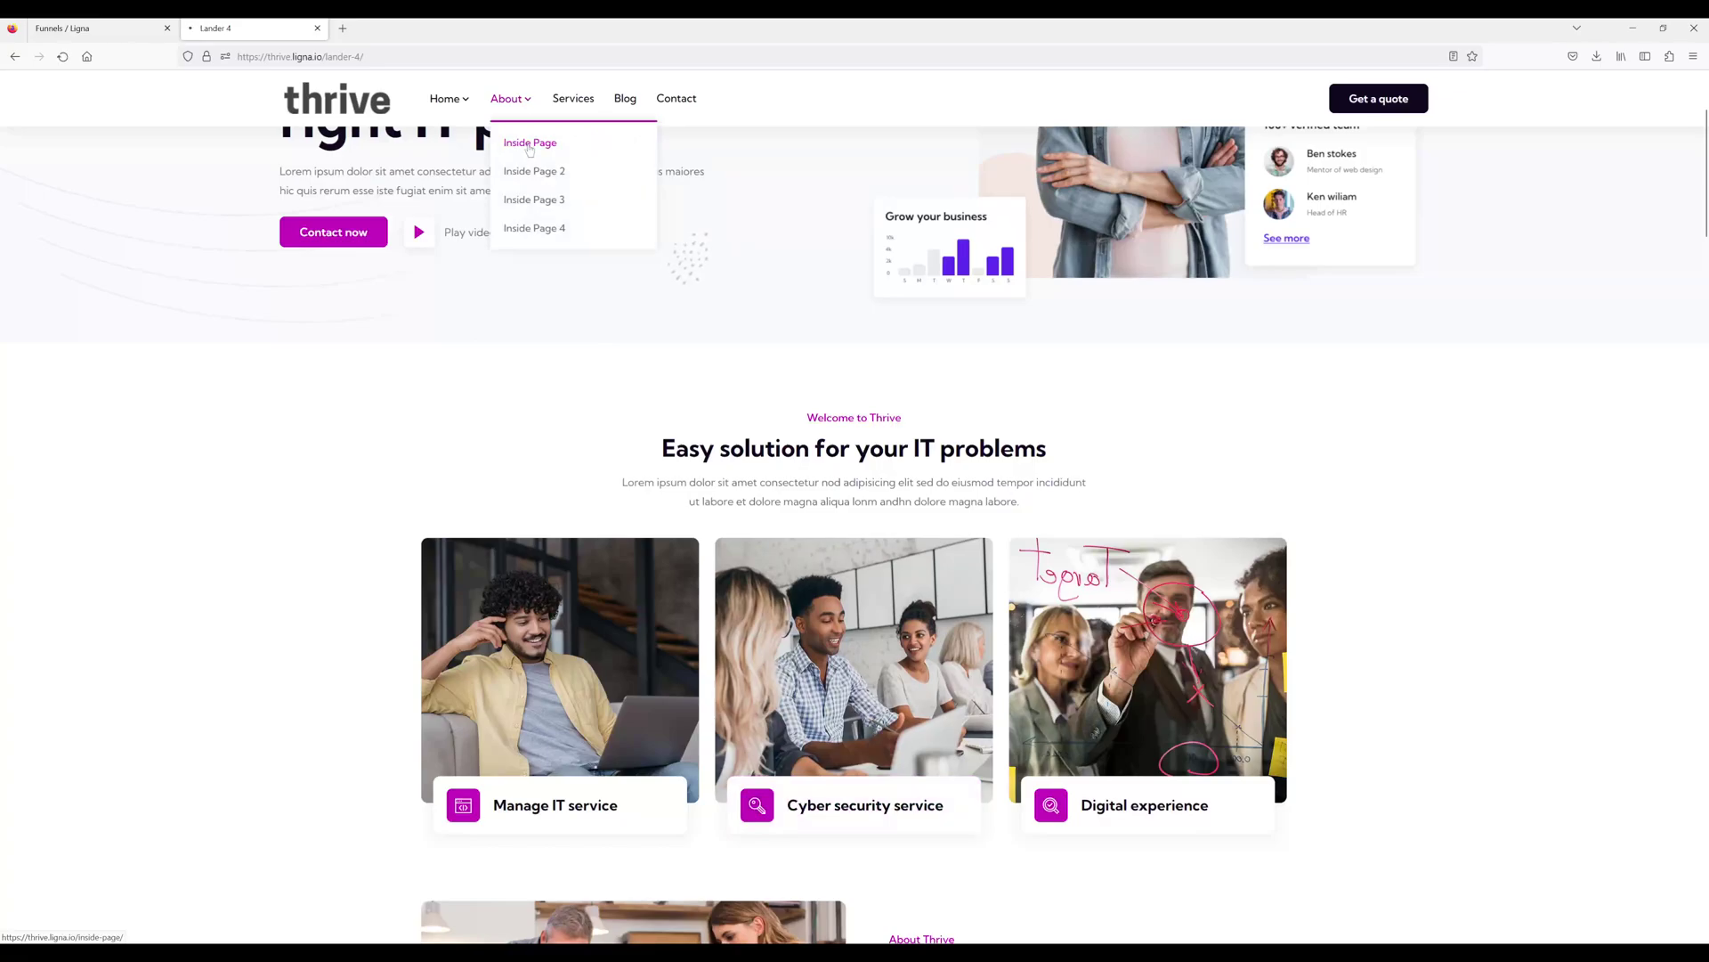
click(530, 145)
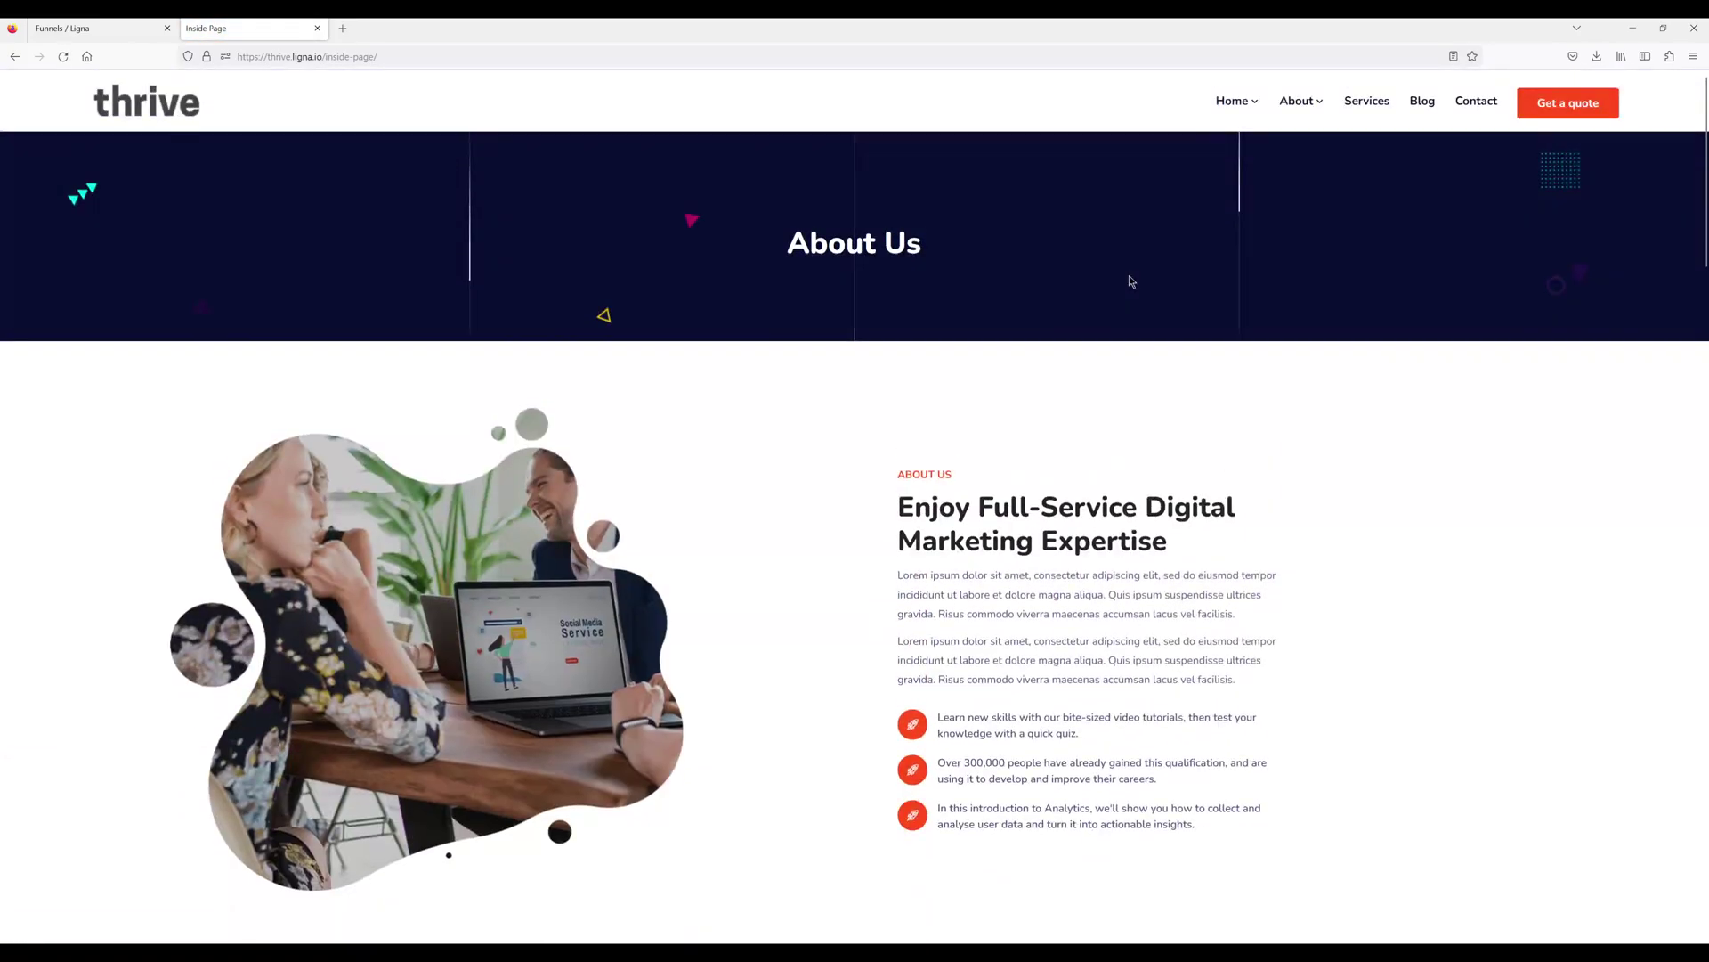
mouse_move(1240, 104)
mouse_move(1299, 101)
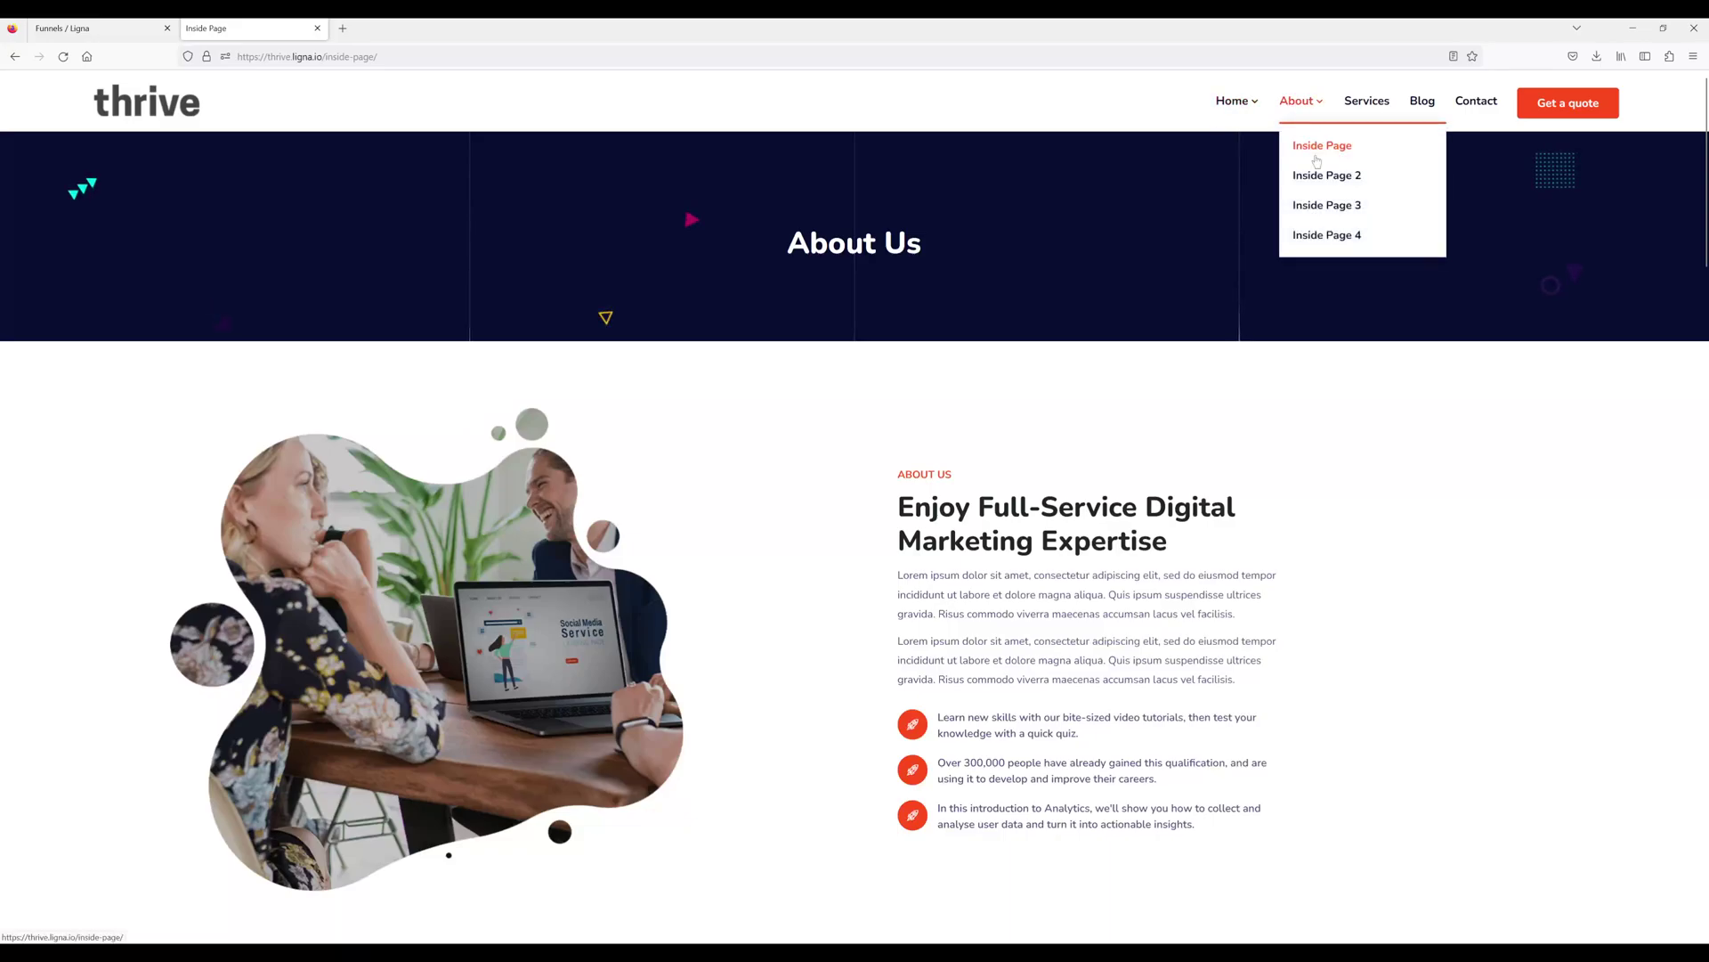
click(1325, 177)
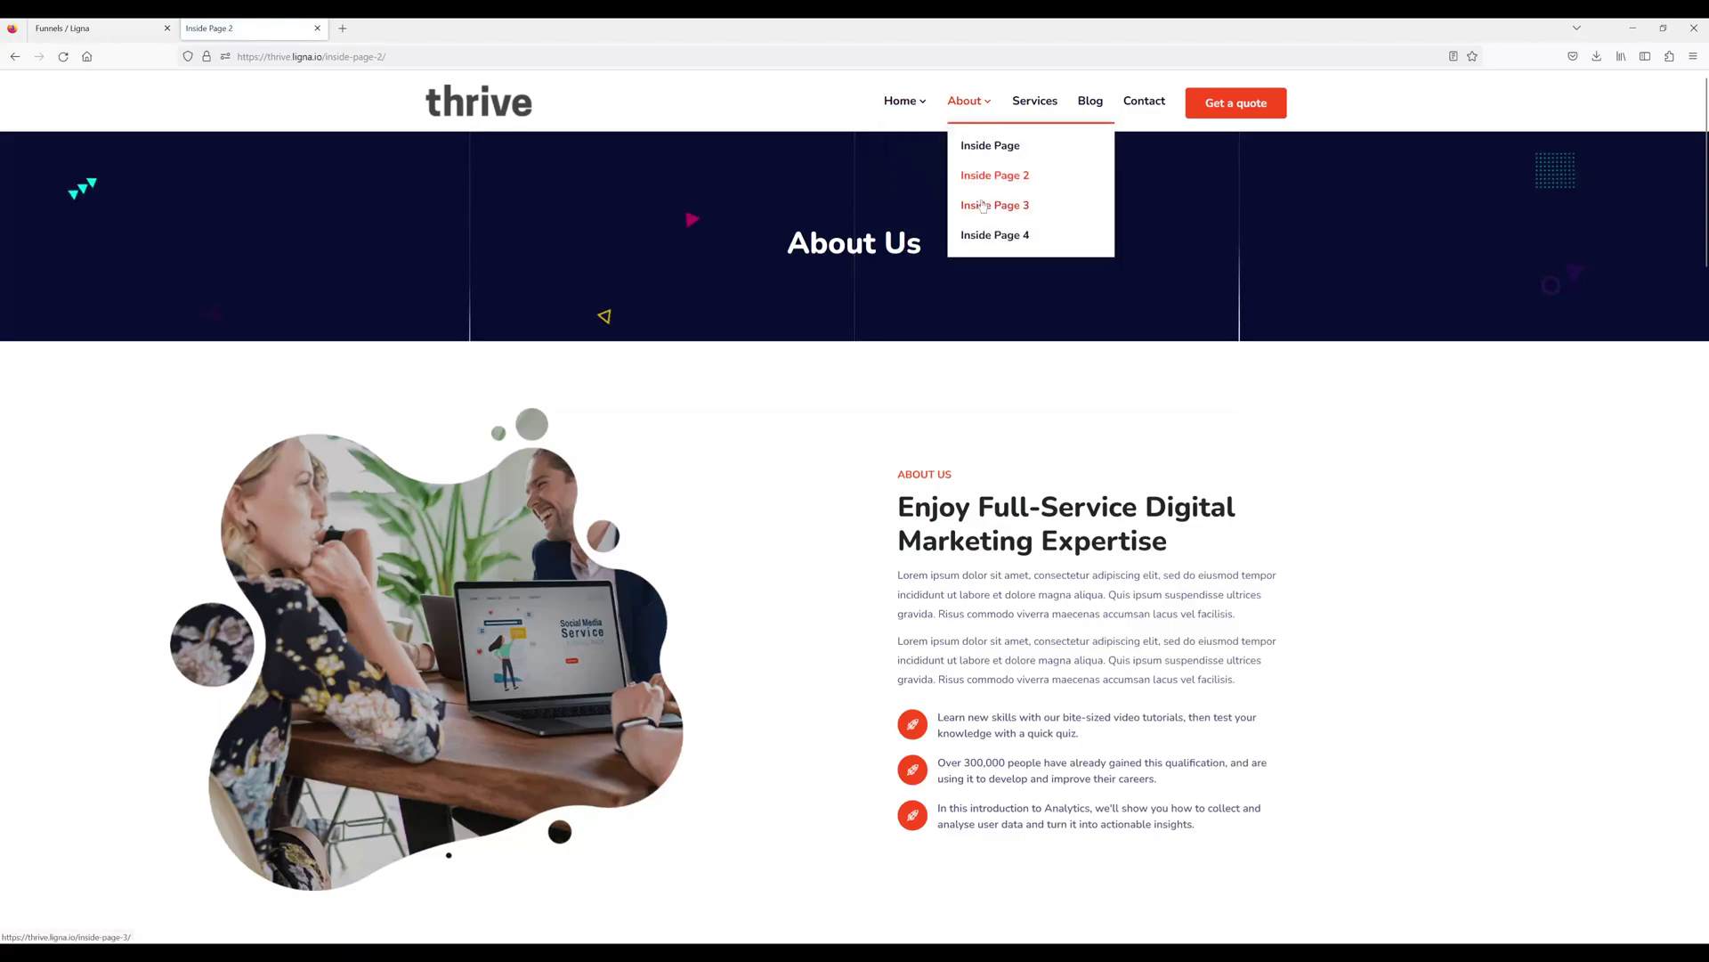
click(984, 209)
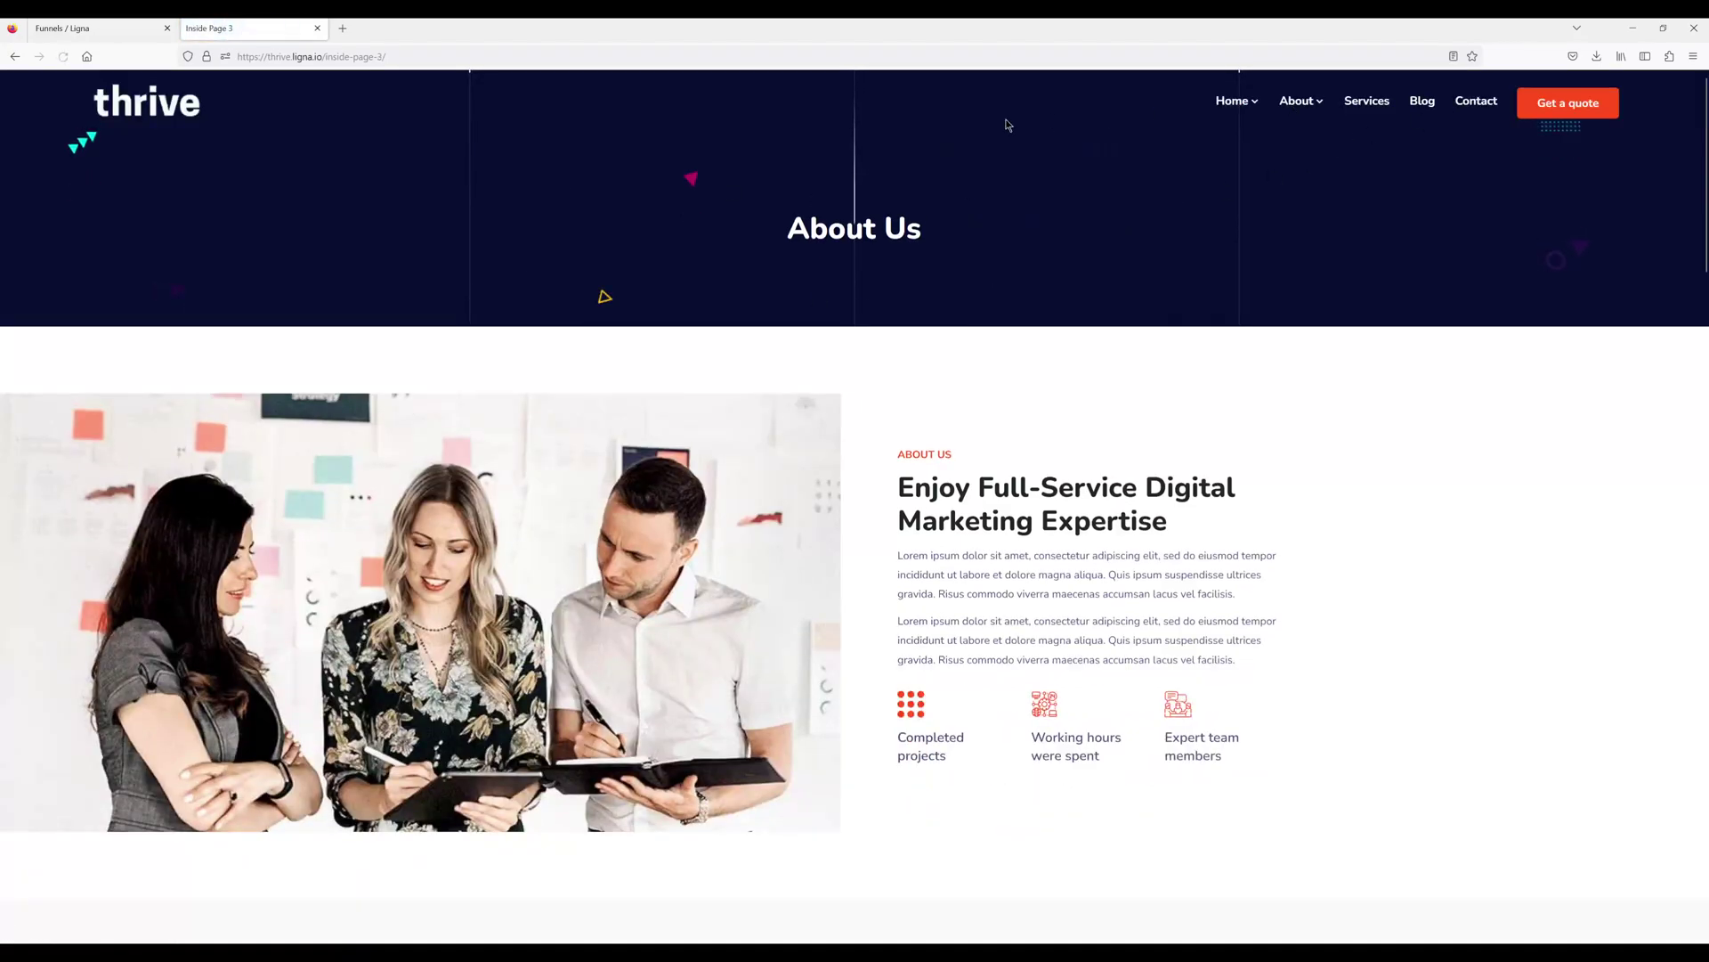
mouse_move(1247, 114)
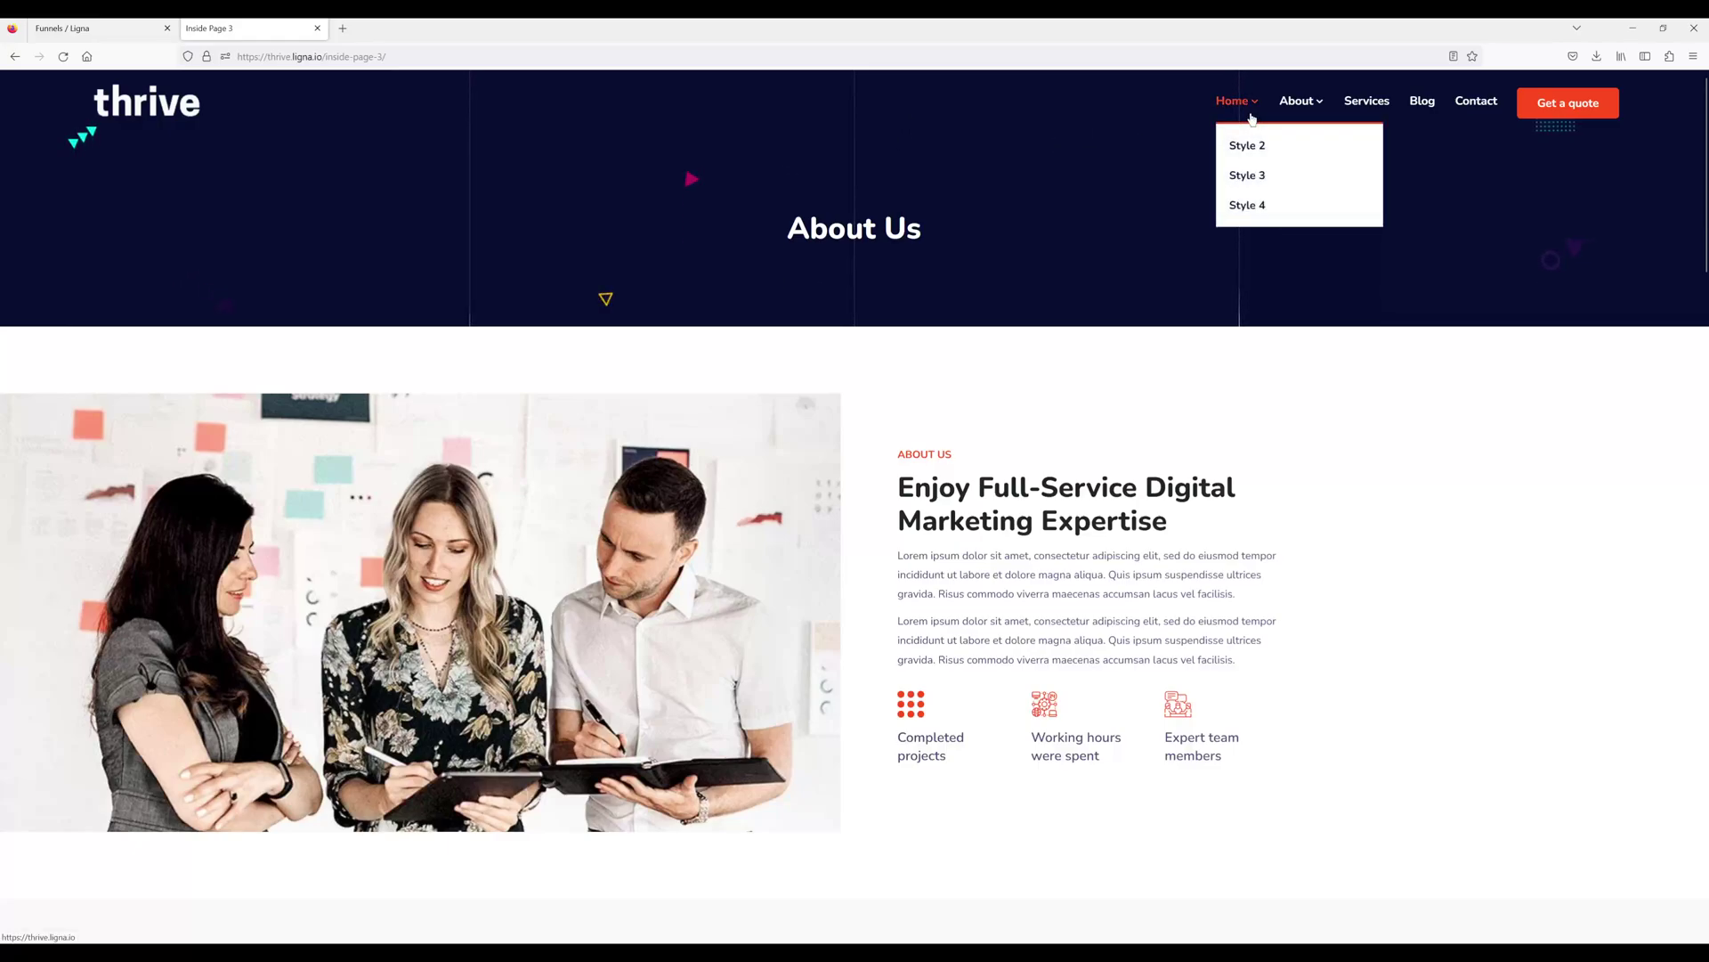
click(1244, 206)
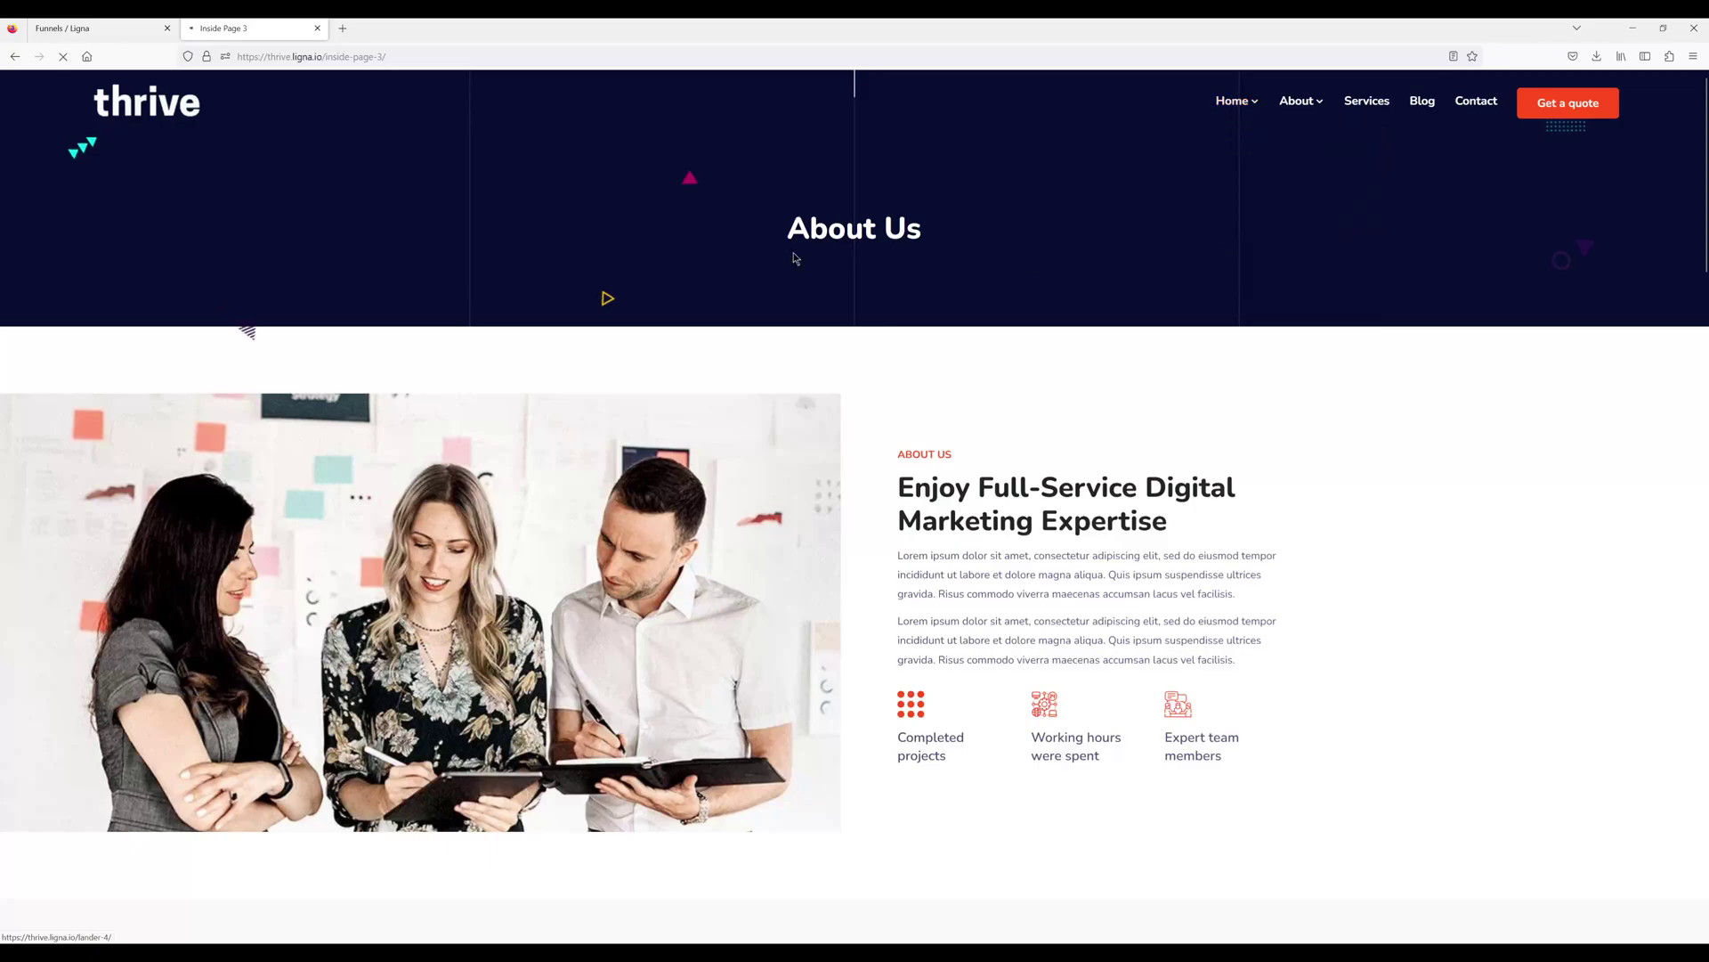
scroll(1237, 463, down, 2)
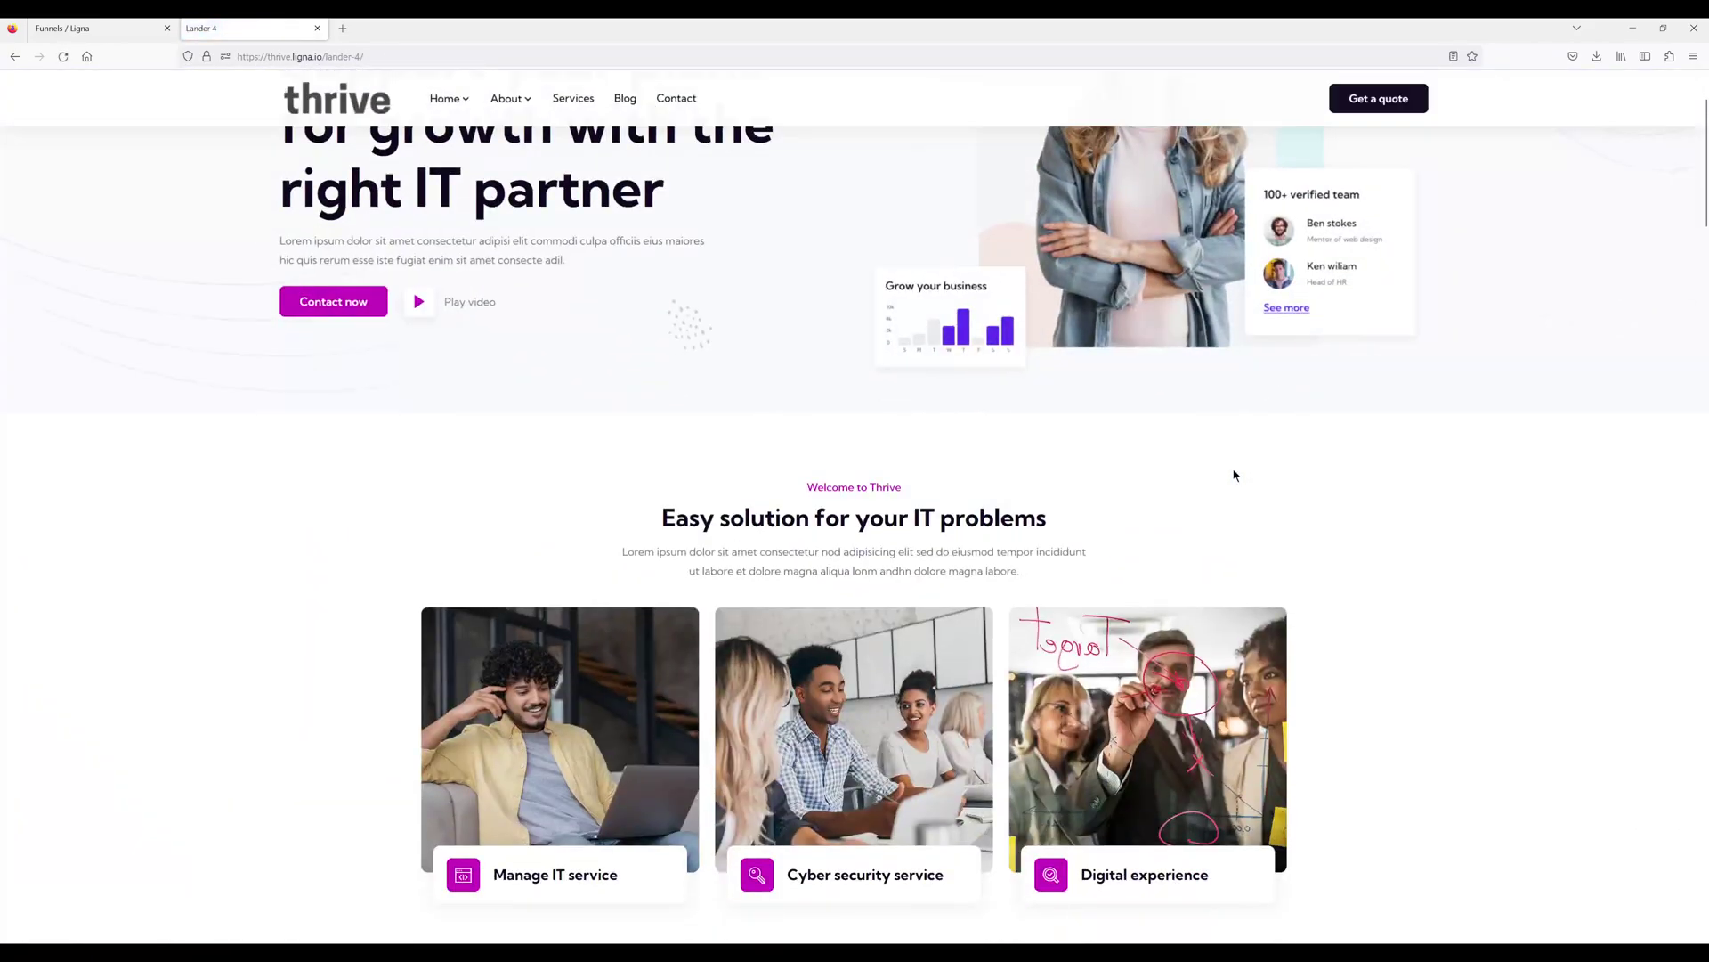
scroll(1237, 514, up, 2)
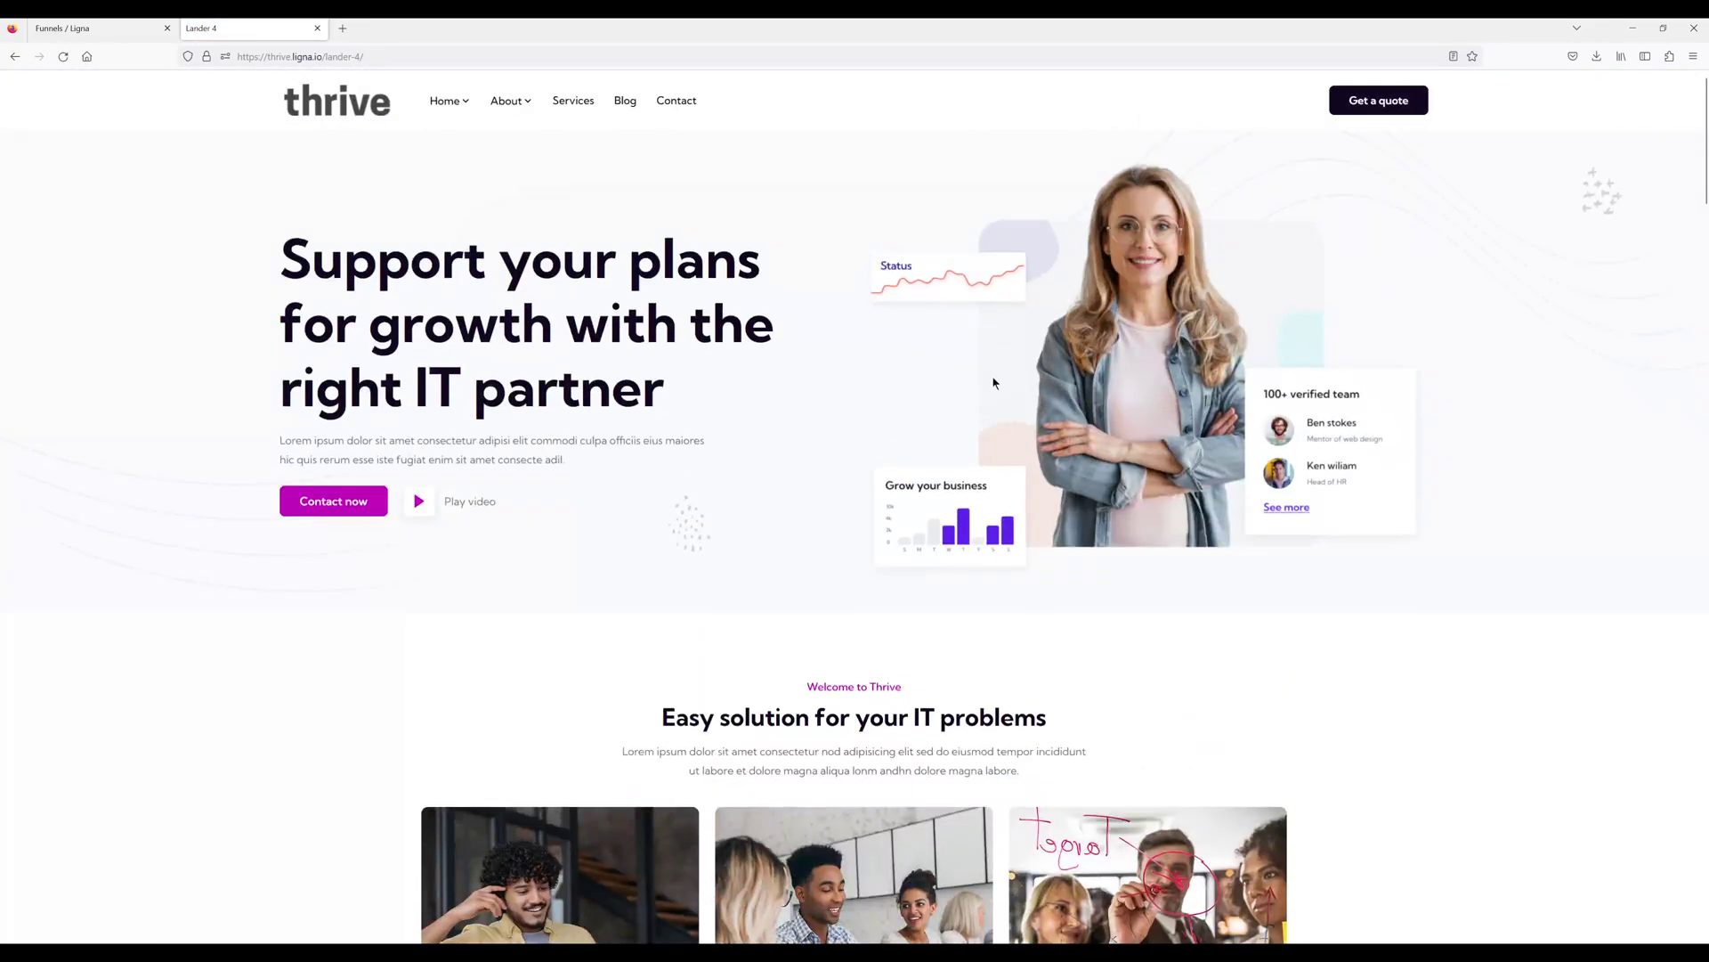
Look over the Thrive Services, Contact and Blog pages, then return to the Ligna Funnels tab
click(574, 101)
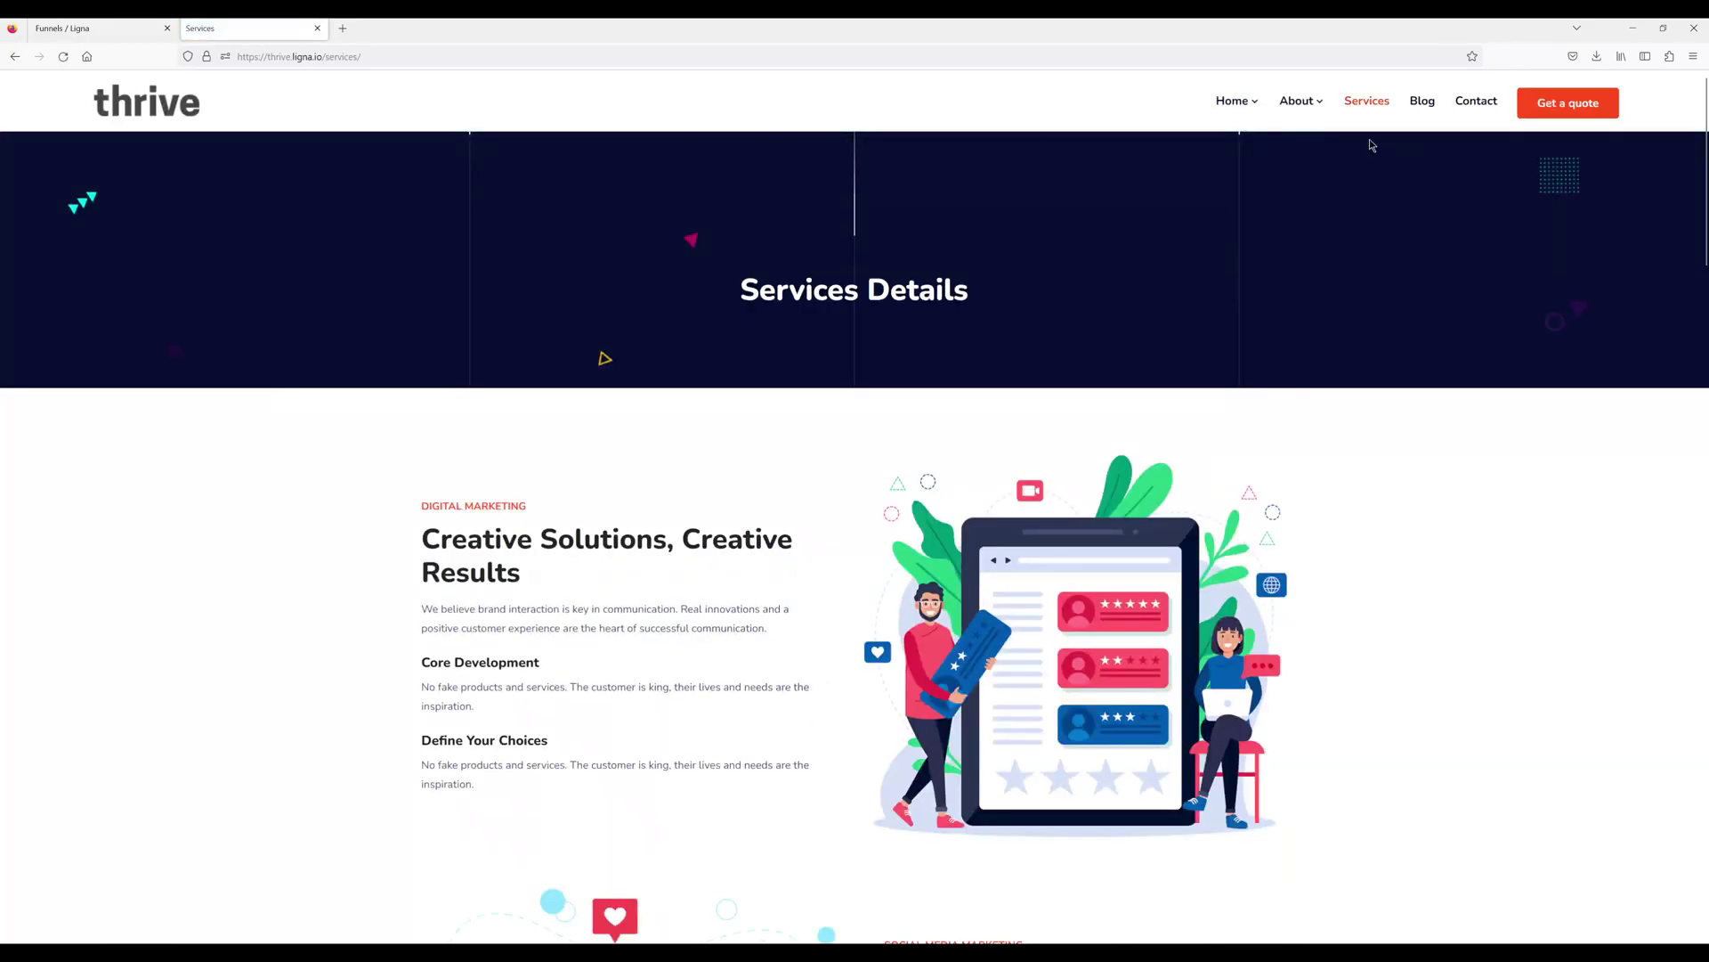
click(1460, 107)
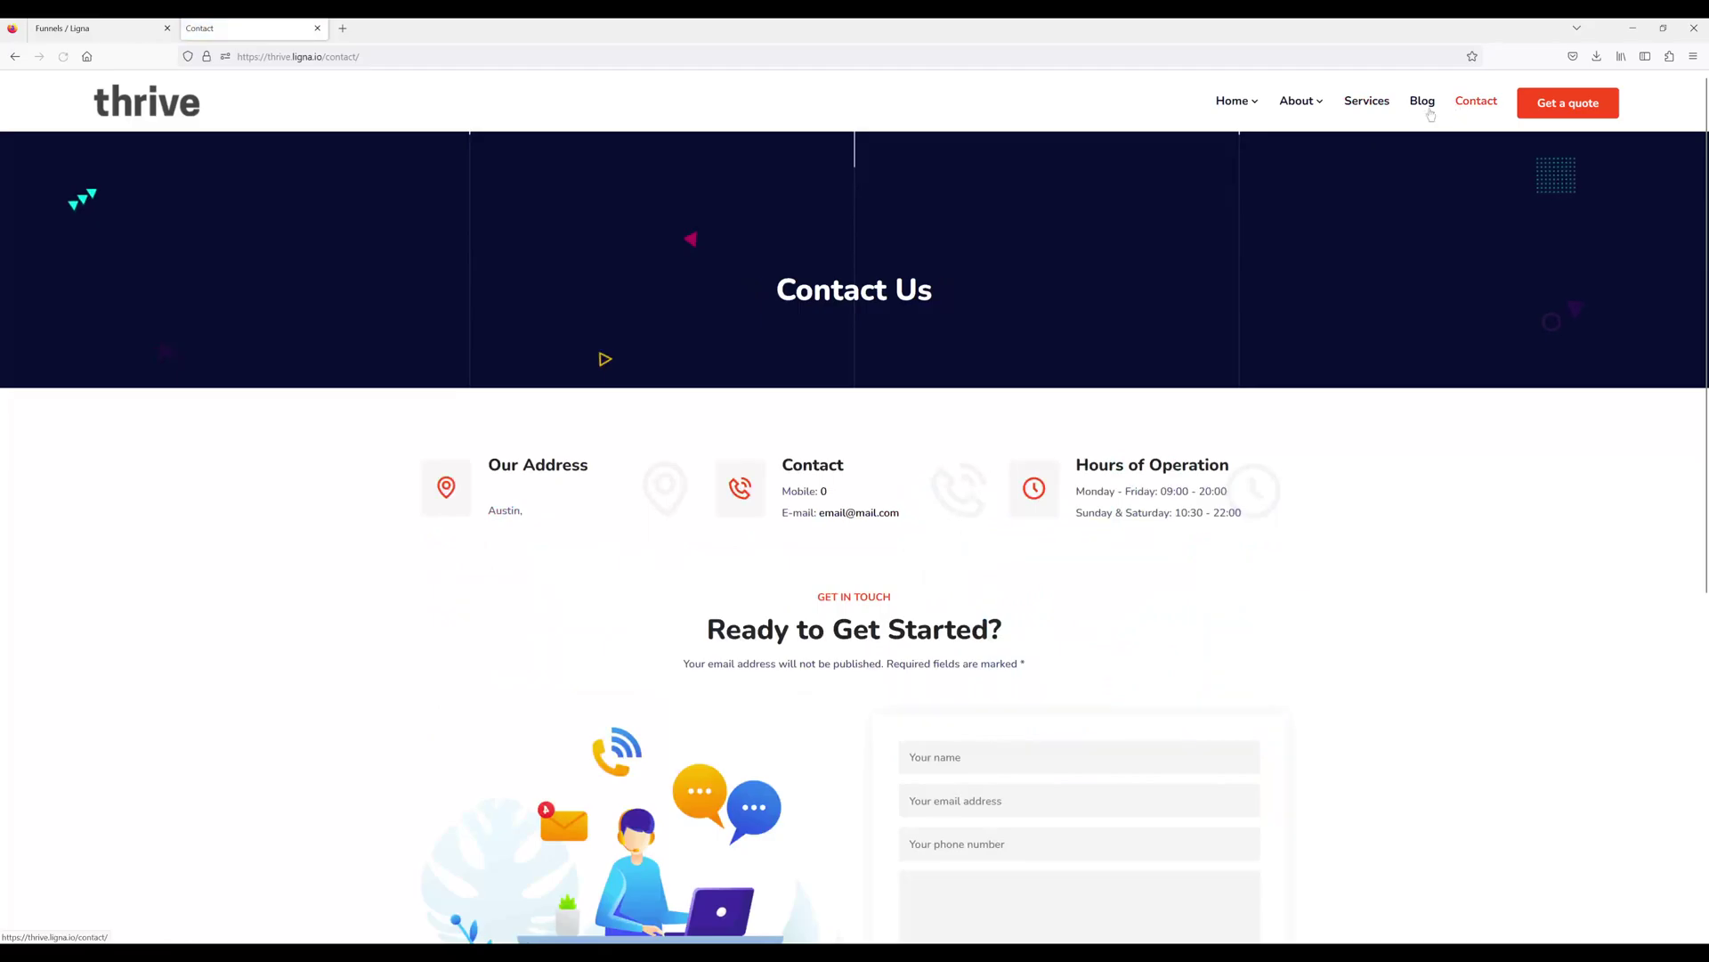
click(1422, 102)
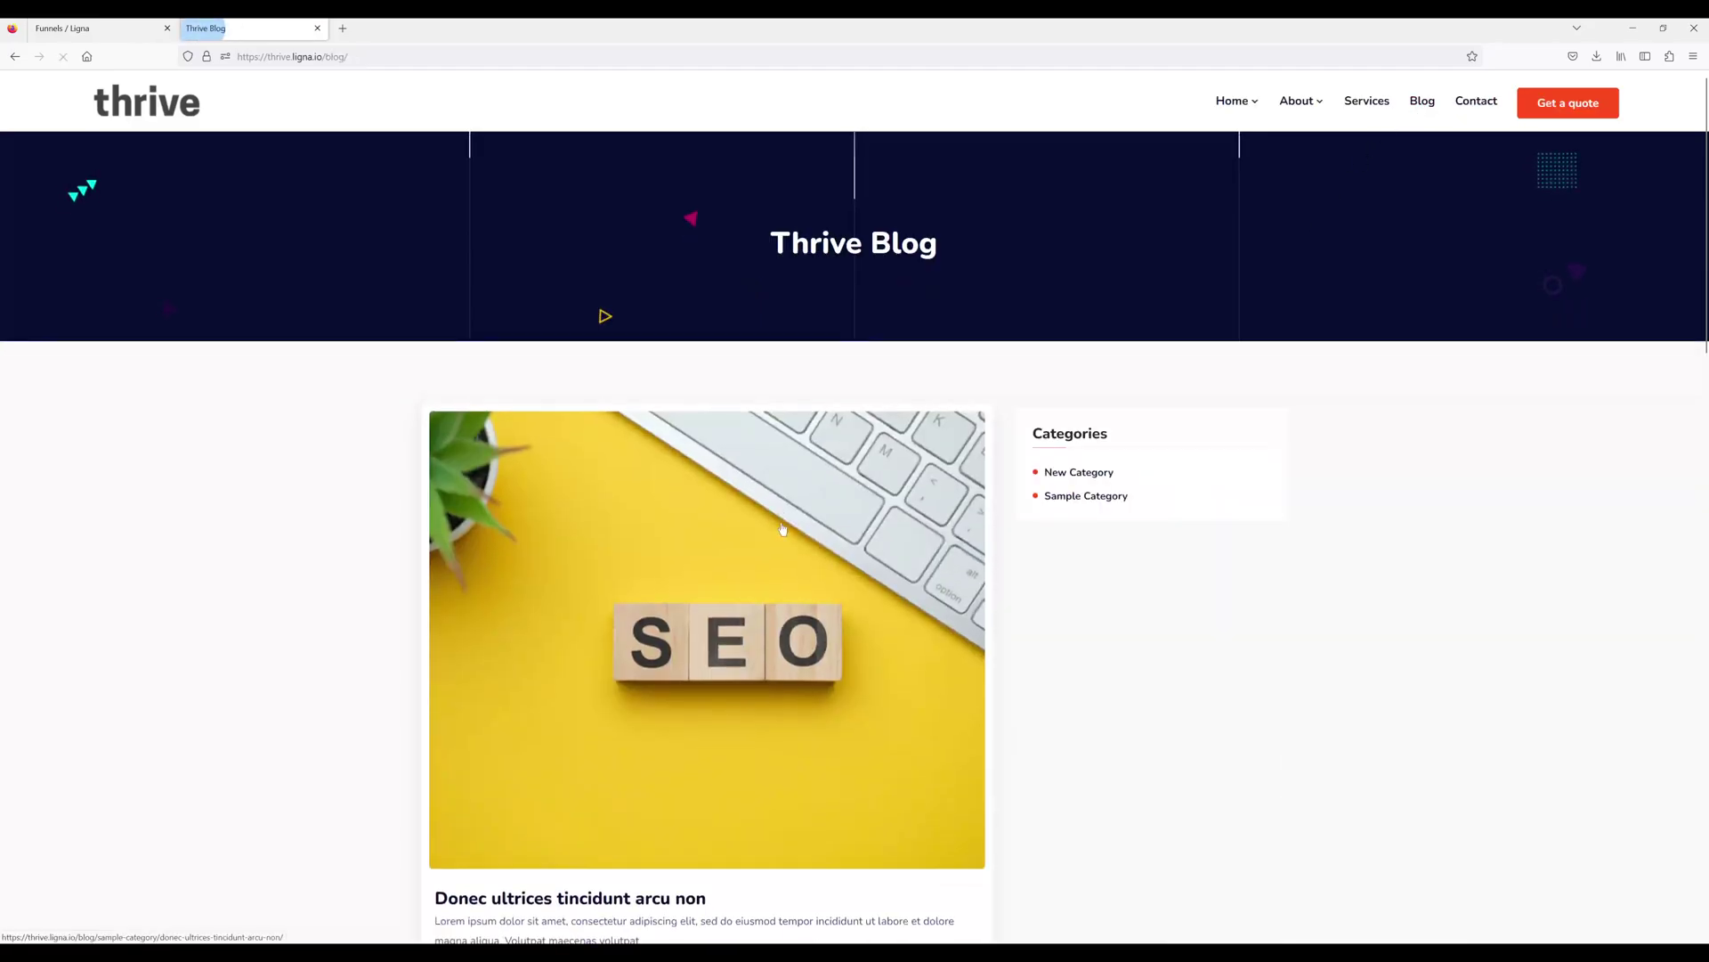
scroll(782, 532, down, 4)
scroll(782, 534, up, 4)
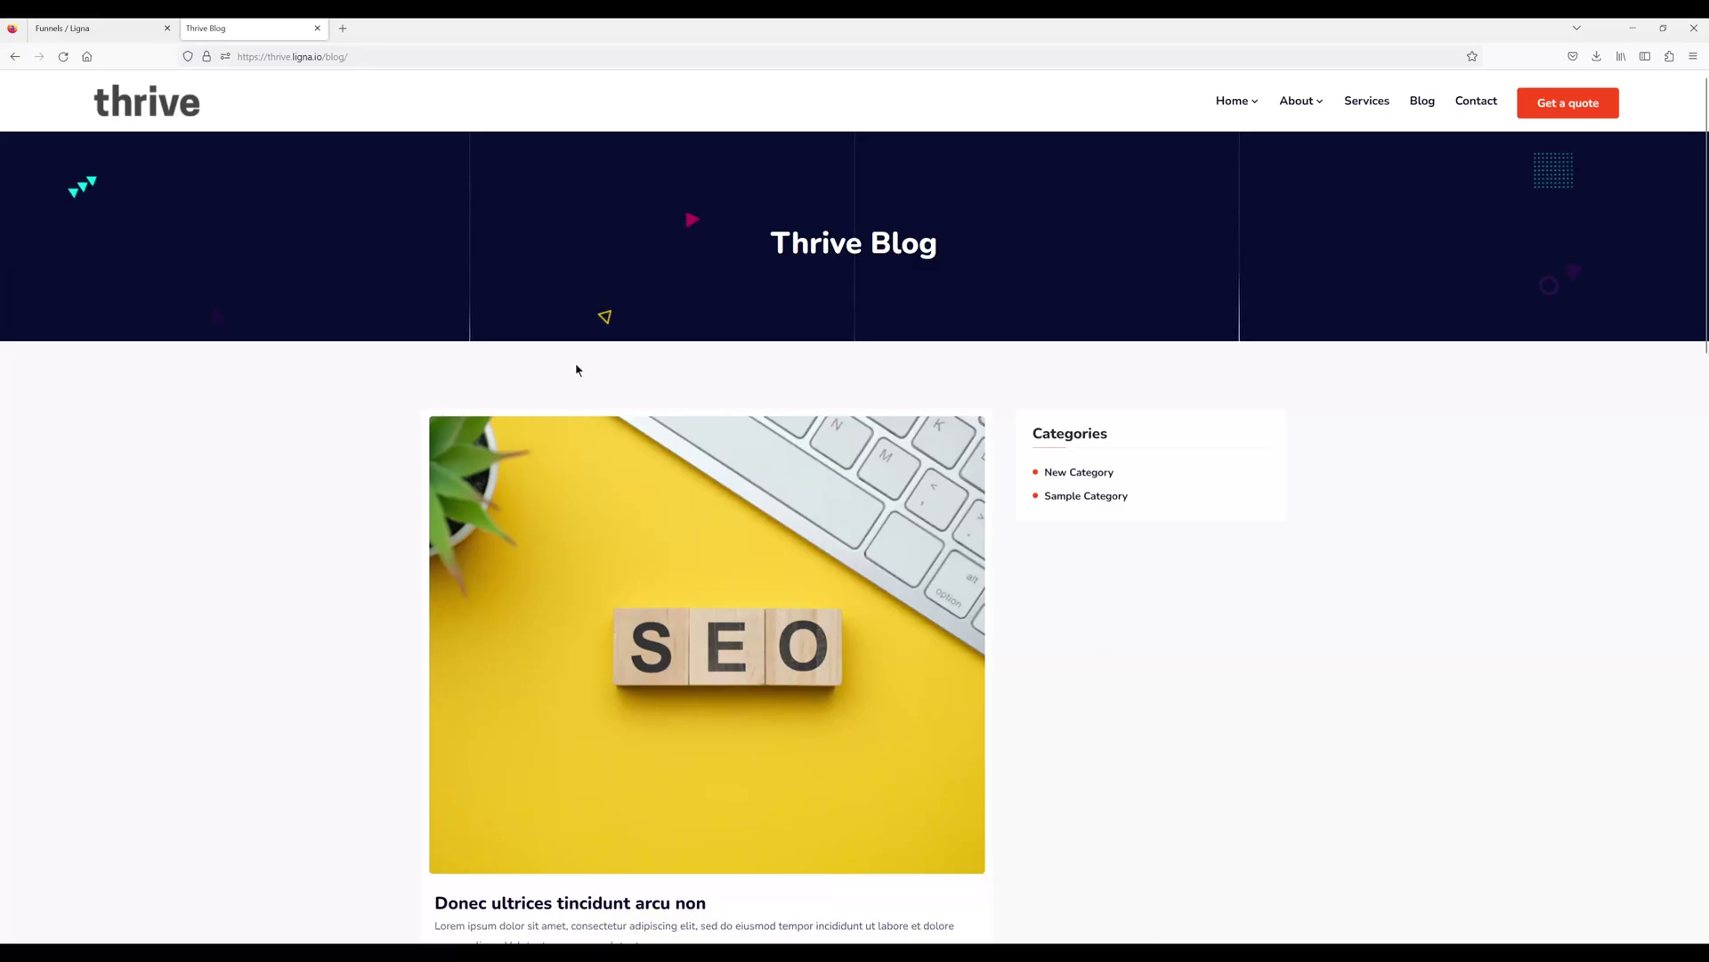
click(56, 31)
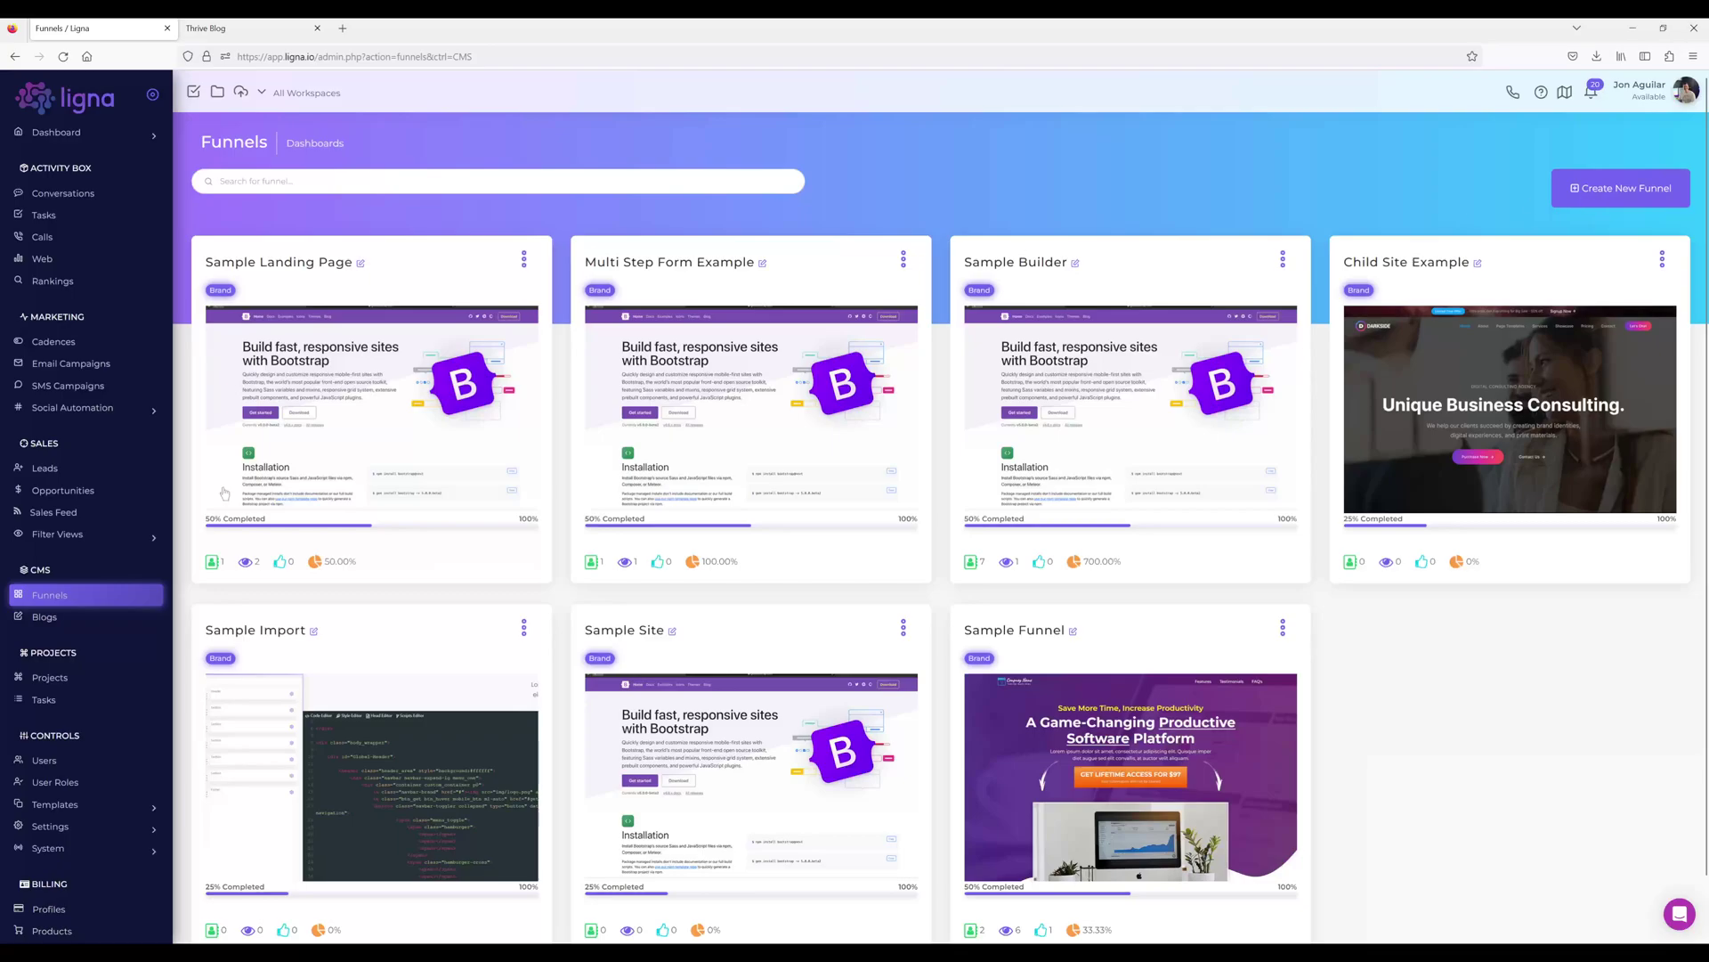
Clone the Thrive template into a new funnel named 'Thrive Demo'
click(67, 804)
scroll(75, 748, down, 3)
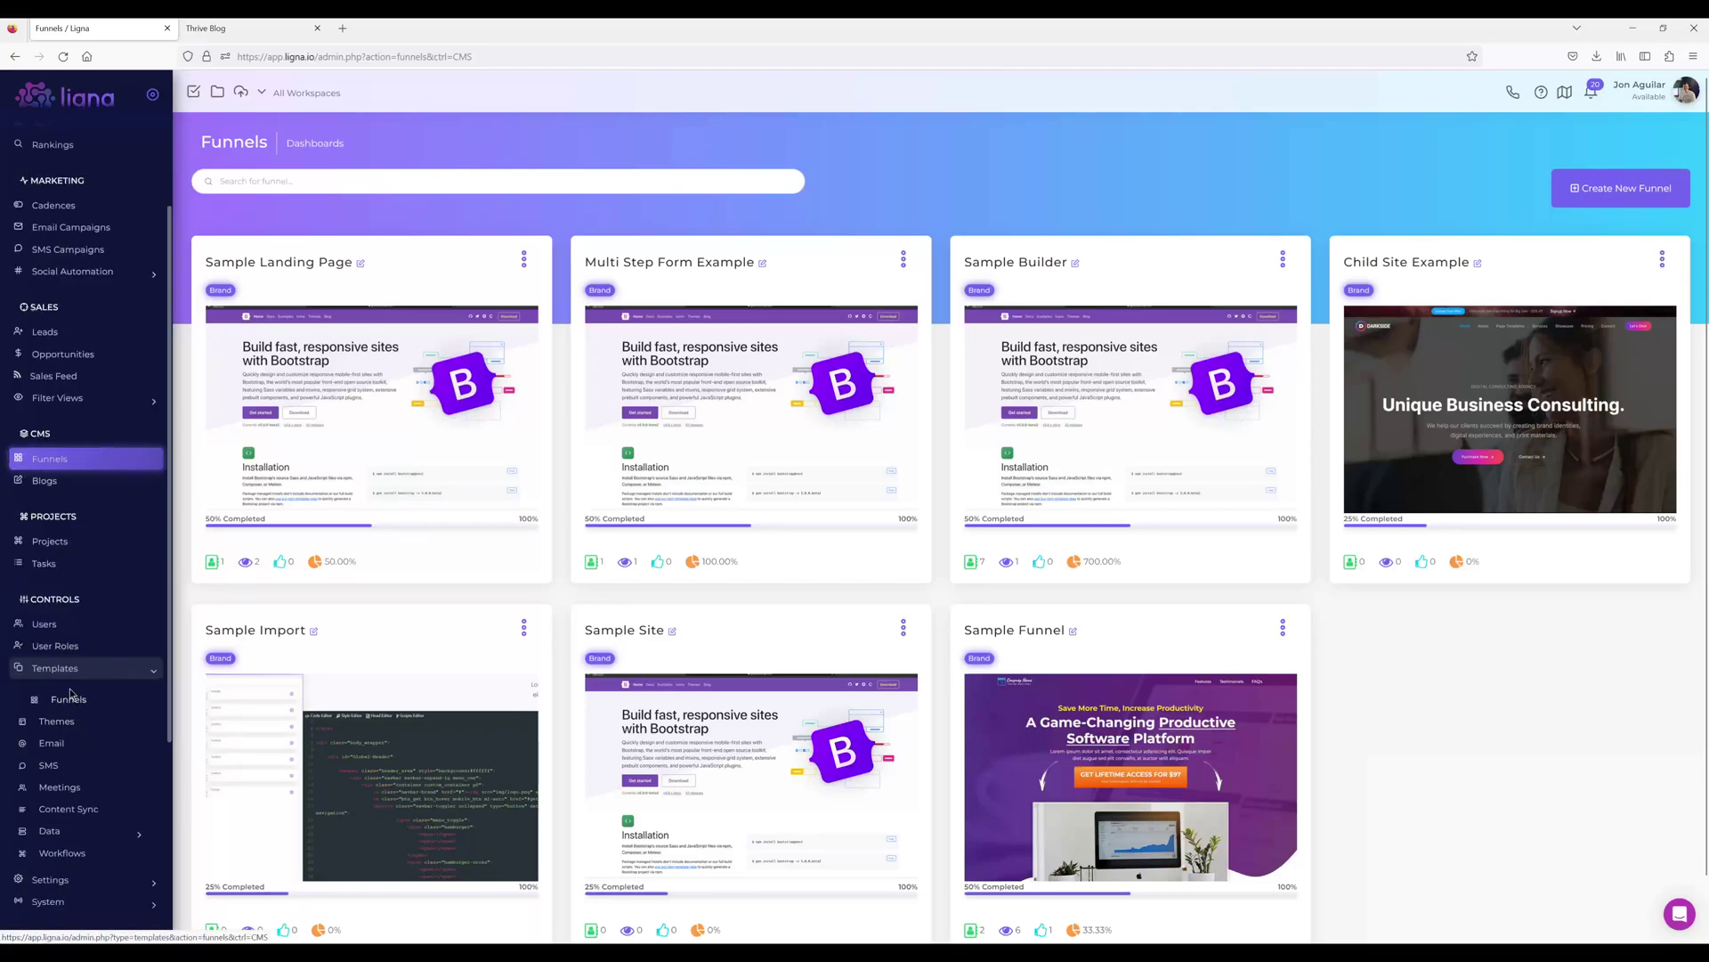
click(1618, 187)
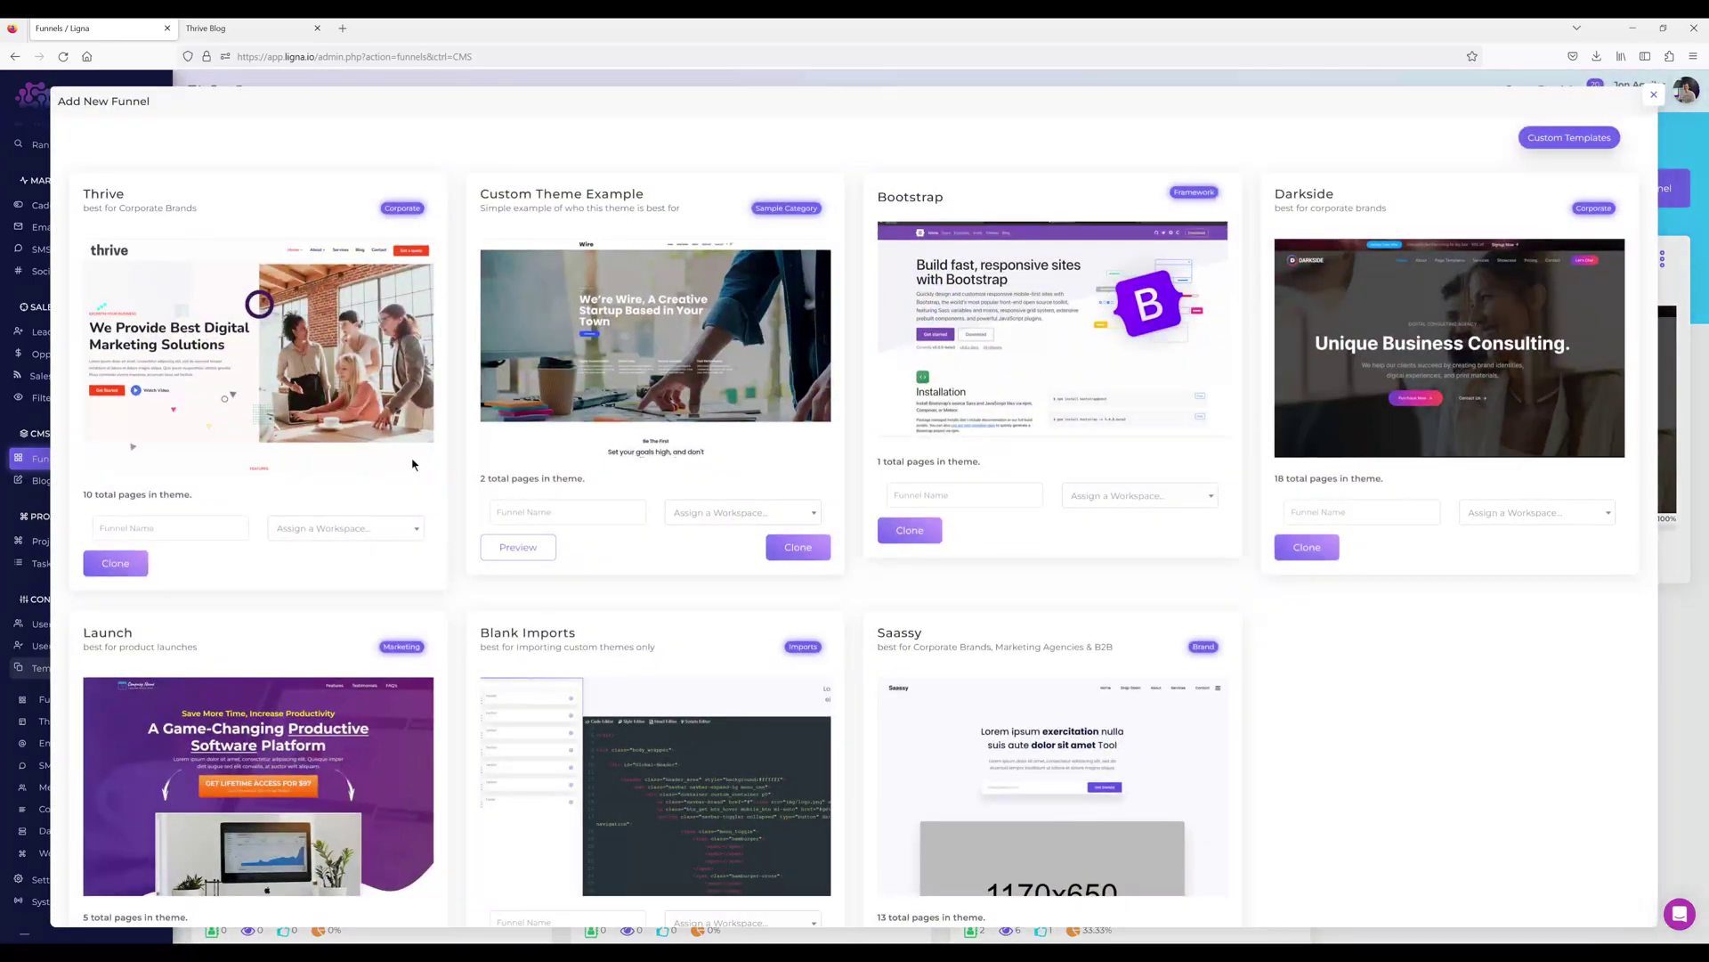
click(157, 531)
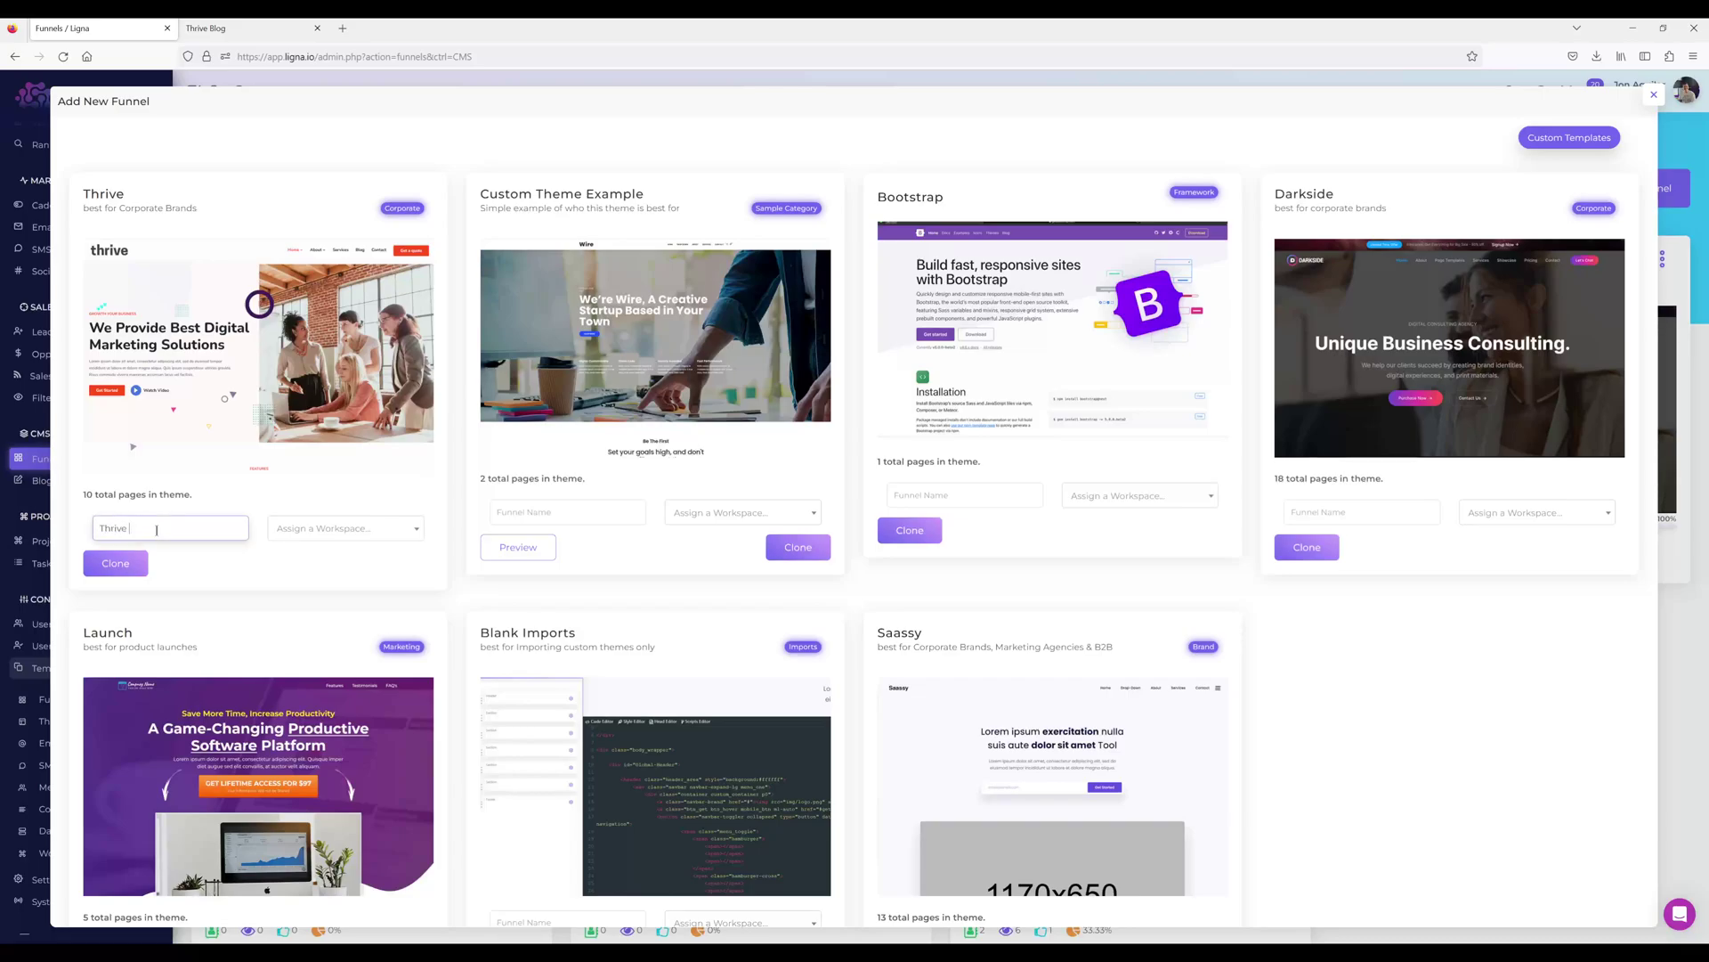
click(120, 566)
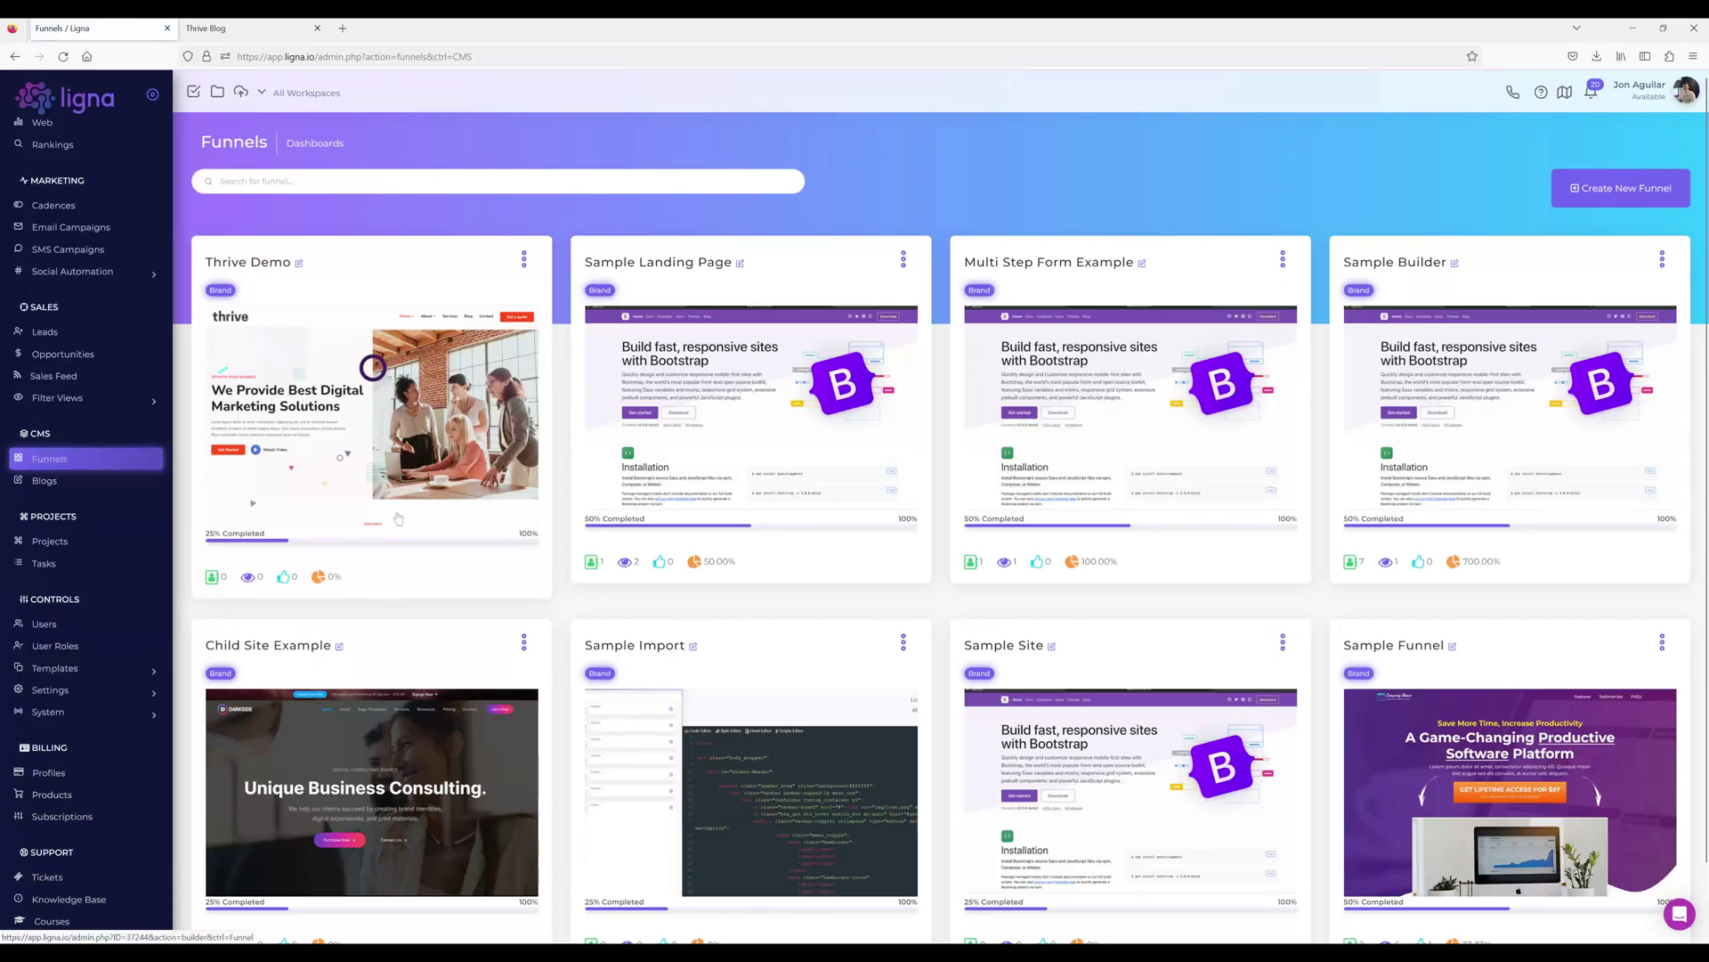
Open the Thrive Demo funnel's Home page in the builder and glance at its page list
click(356, 480)
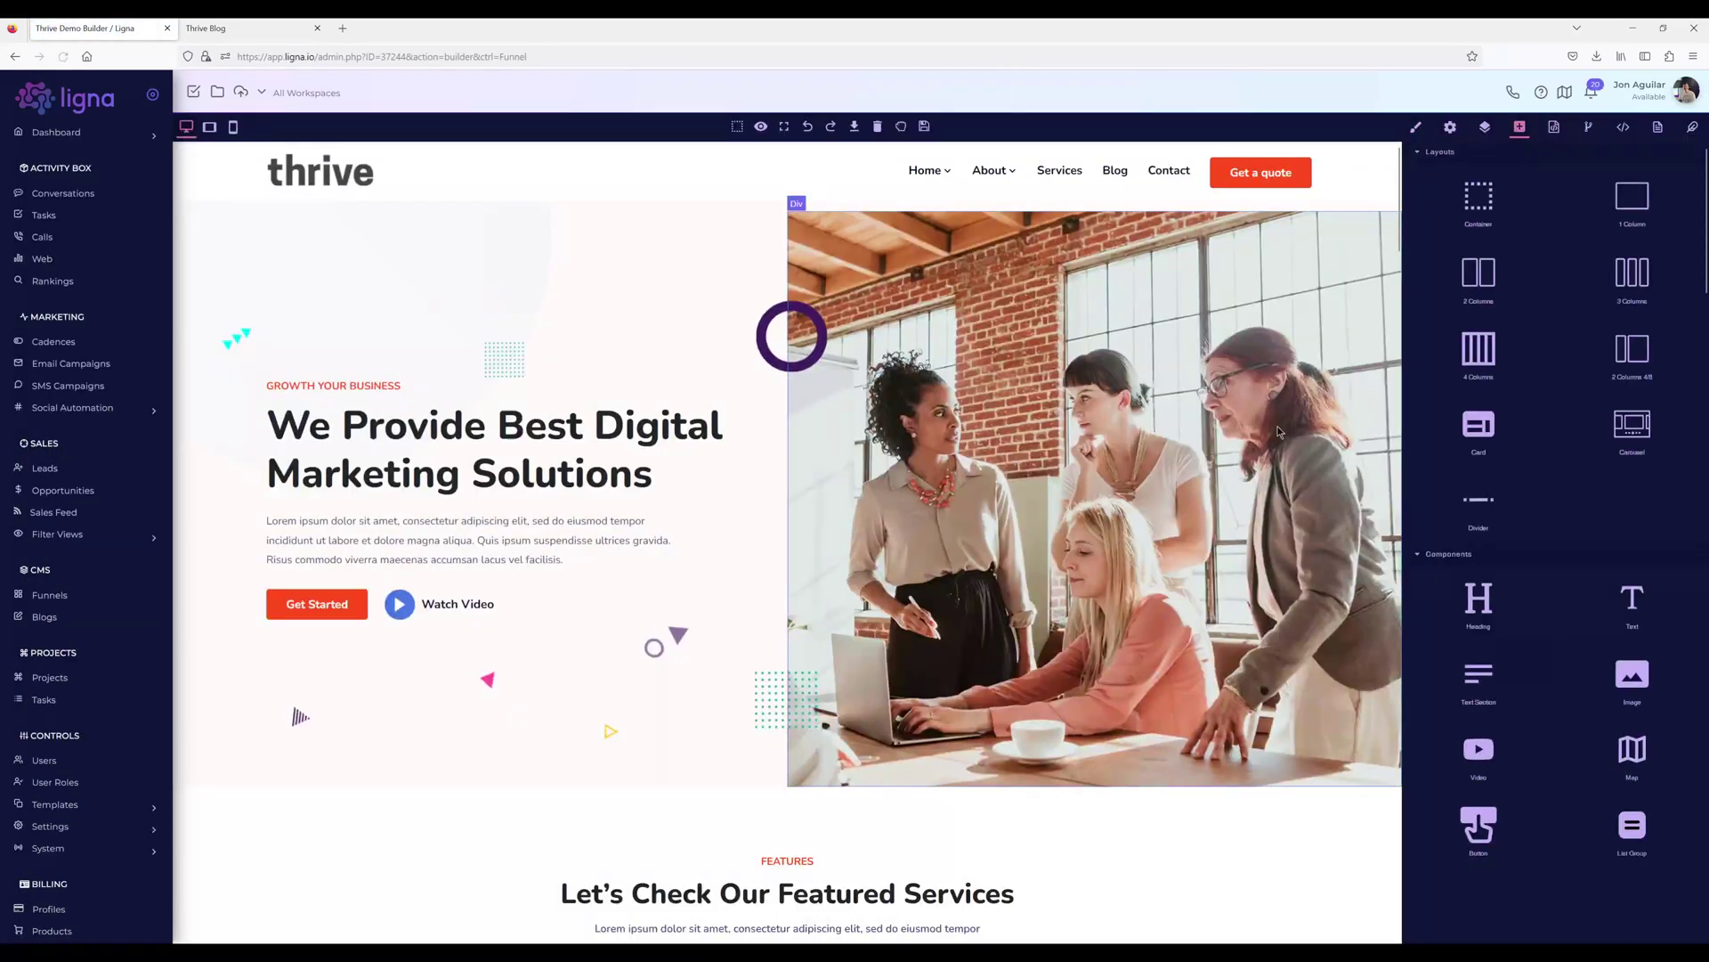
click(1659, 127)
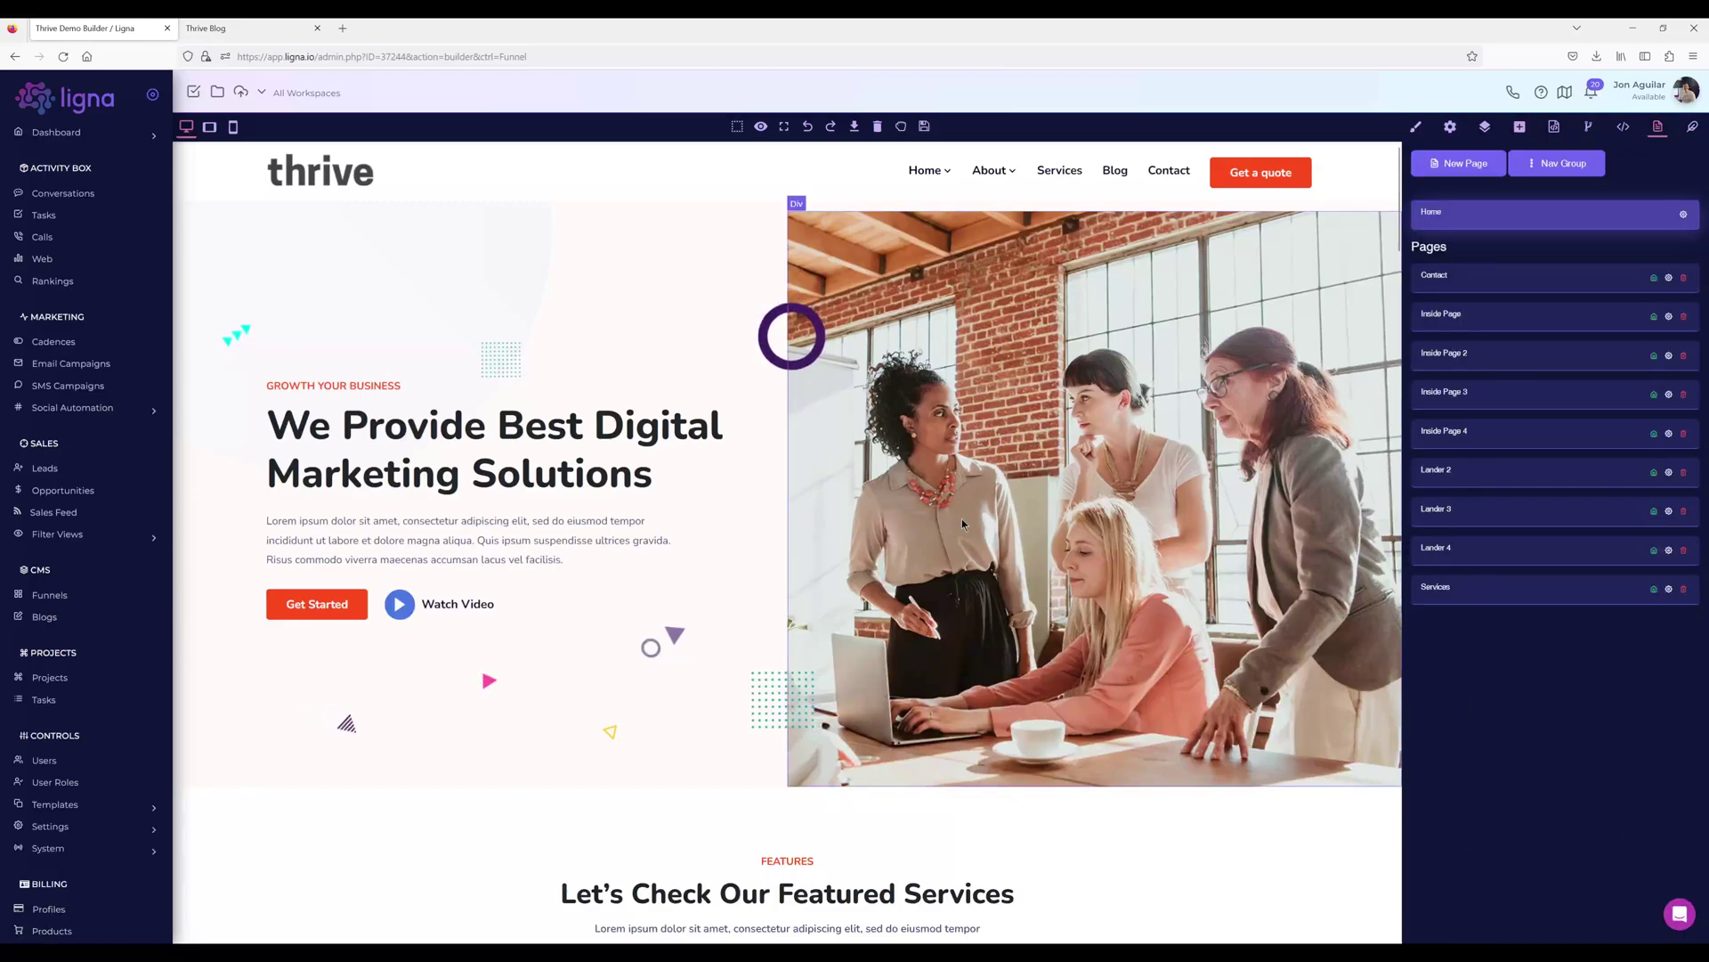
scroll(963, 497, down, 2)
scroll(964, 496, up, 2)
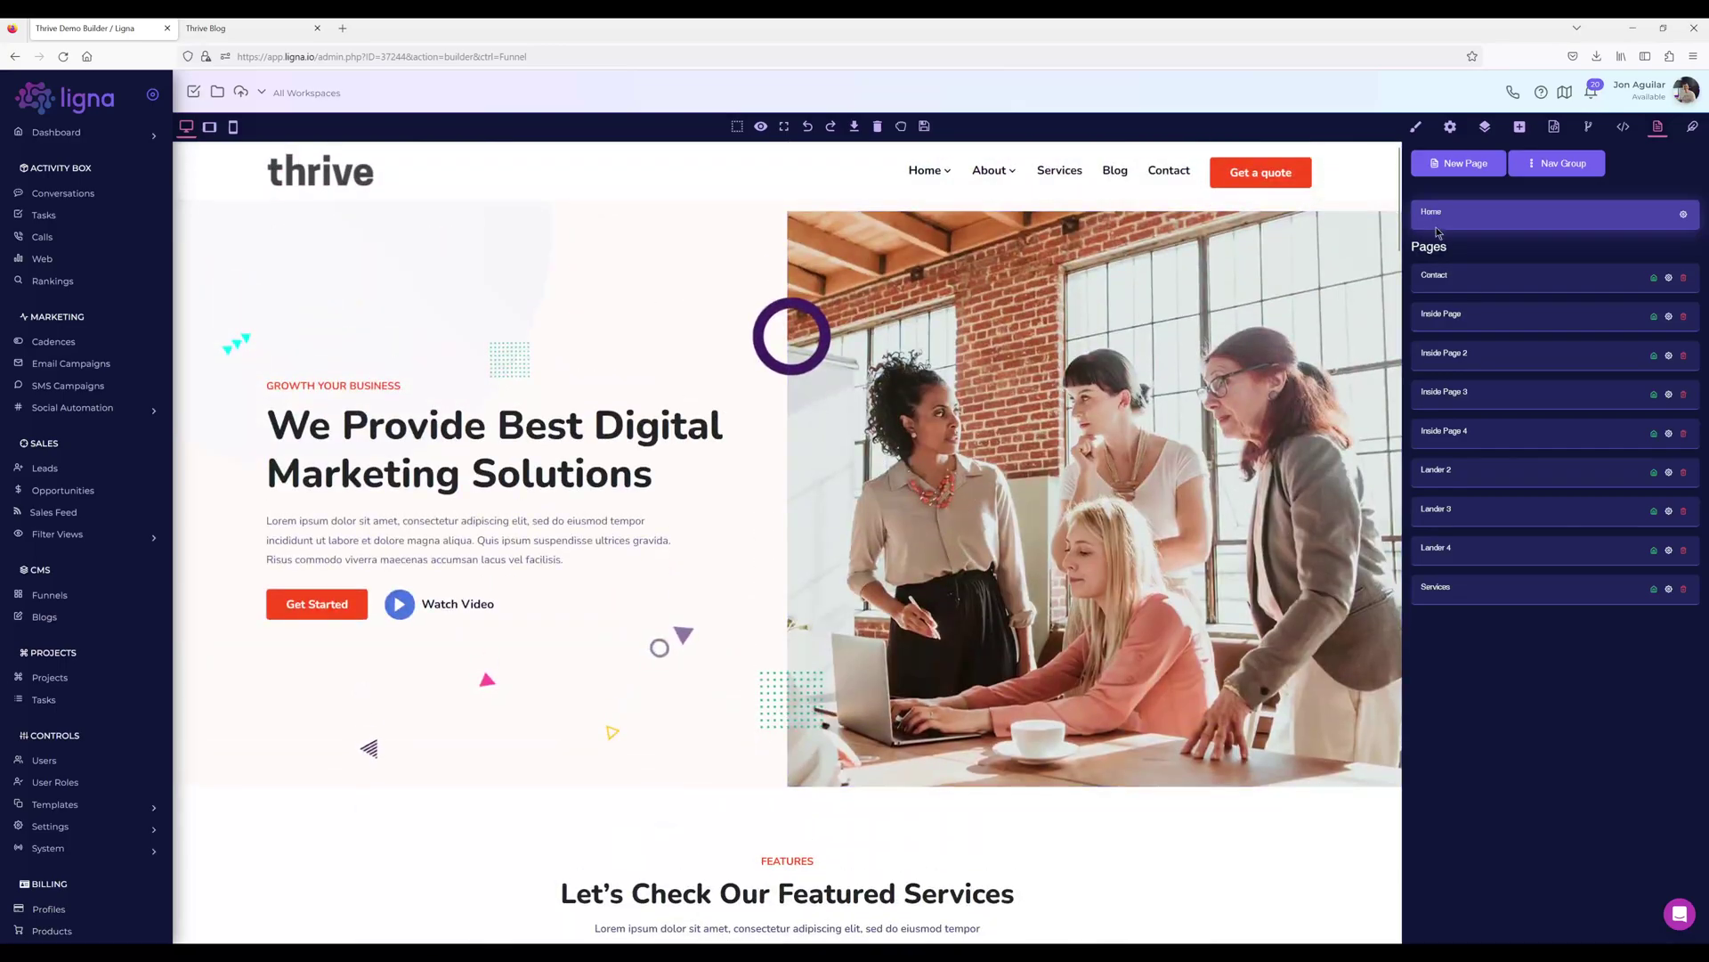
click(1521, 128)
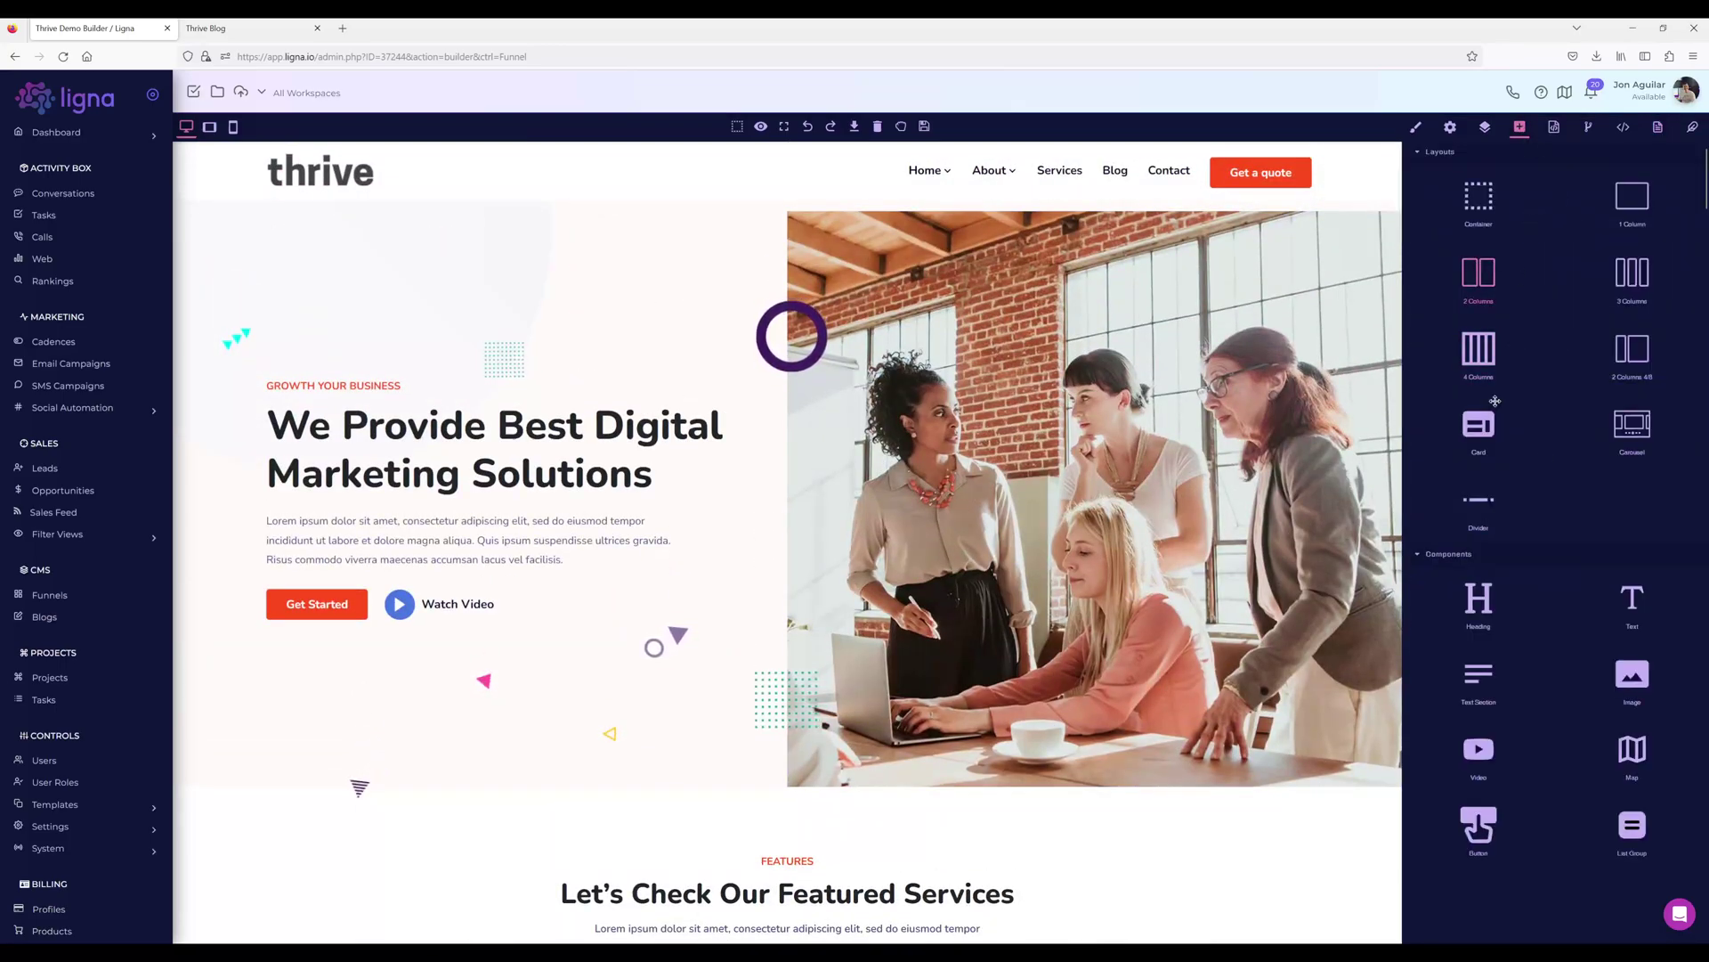
Scroll the block library from the Featured Services designs down to the Banners designs
scroll(1545, 430, down, 1)
scroll(1545, 430, down, 8)
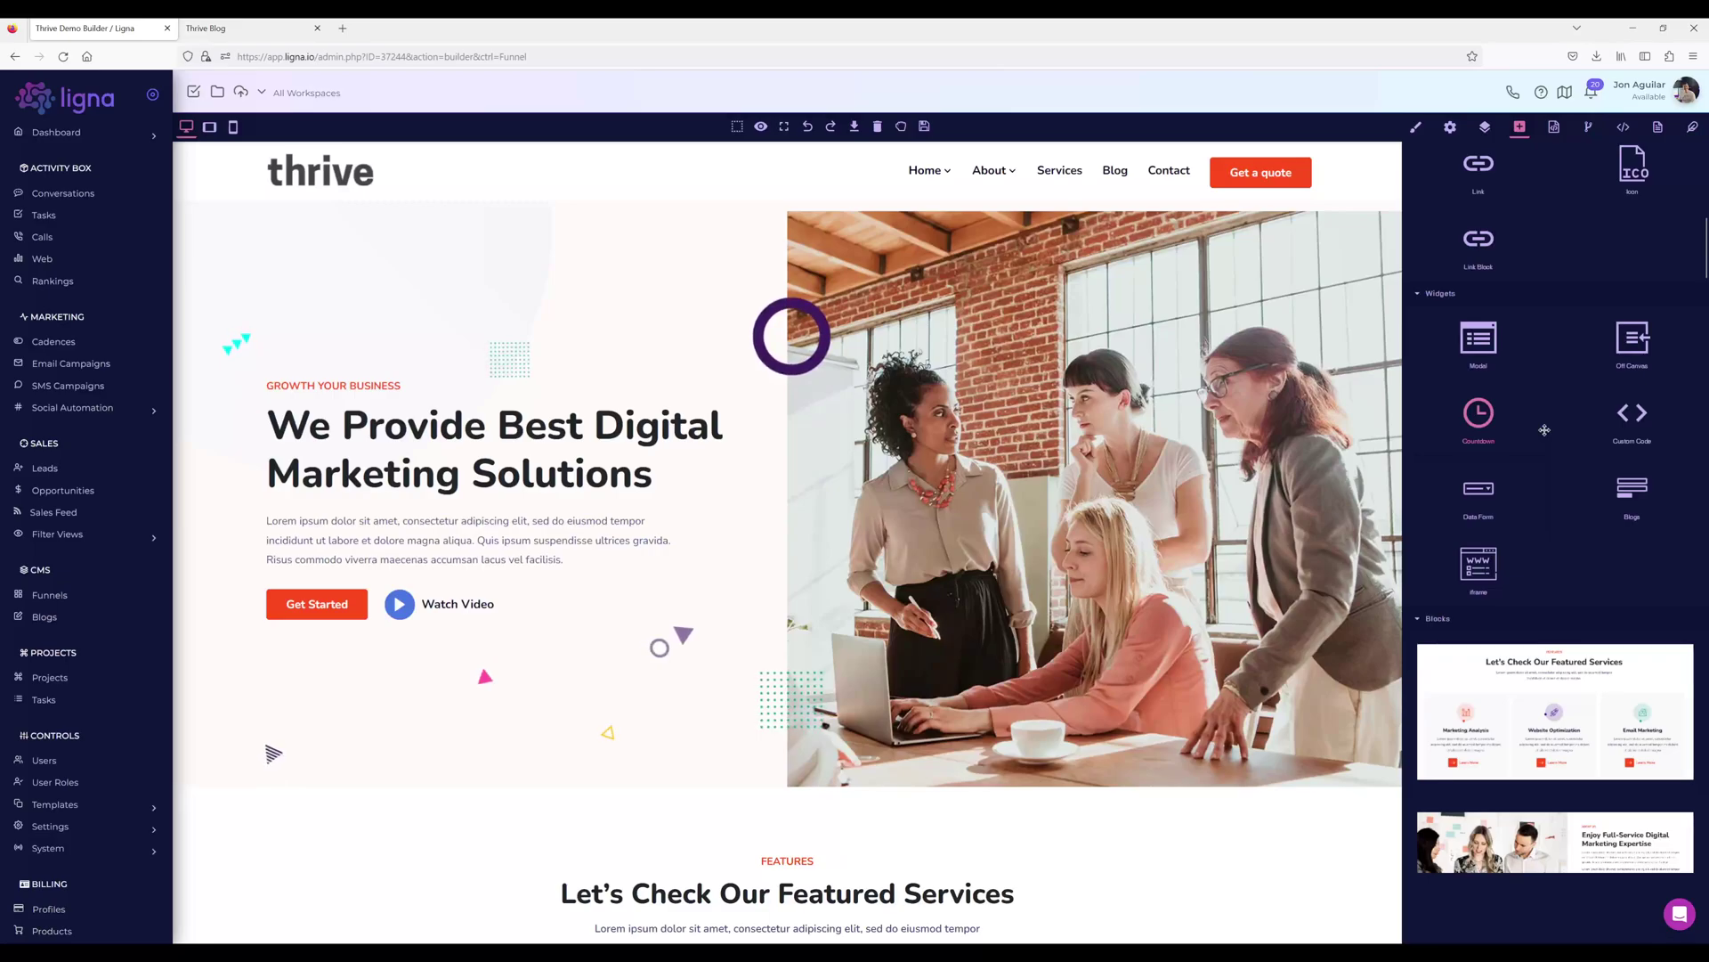
scroll(1545, 431, down, 2)
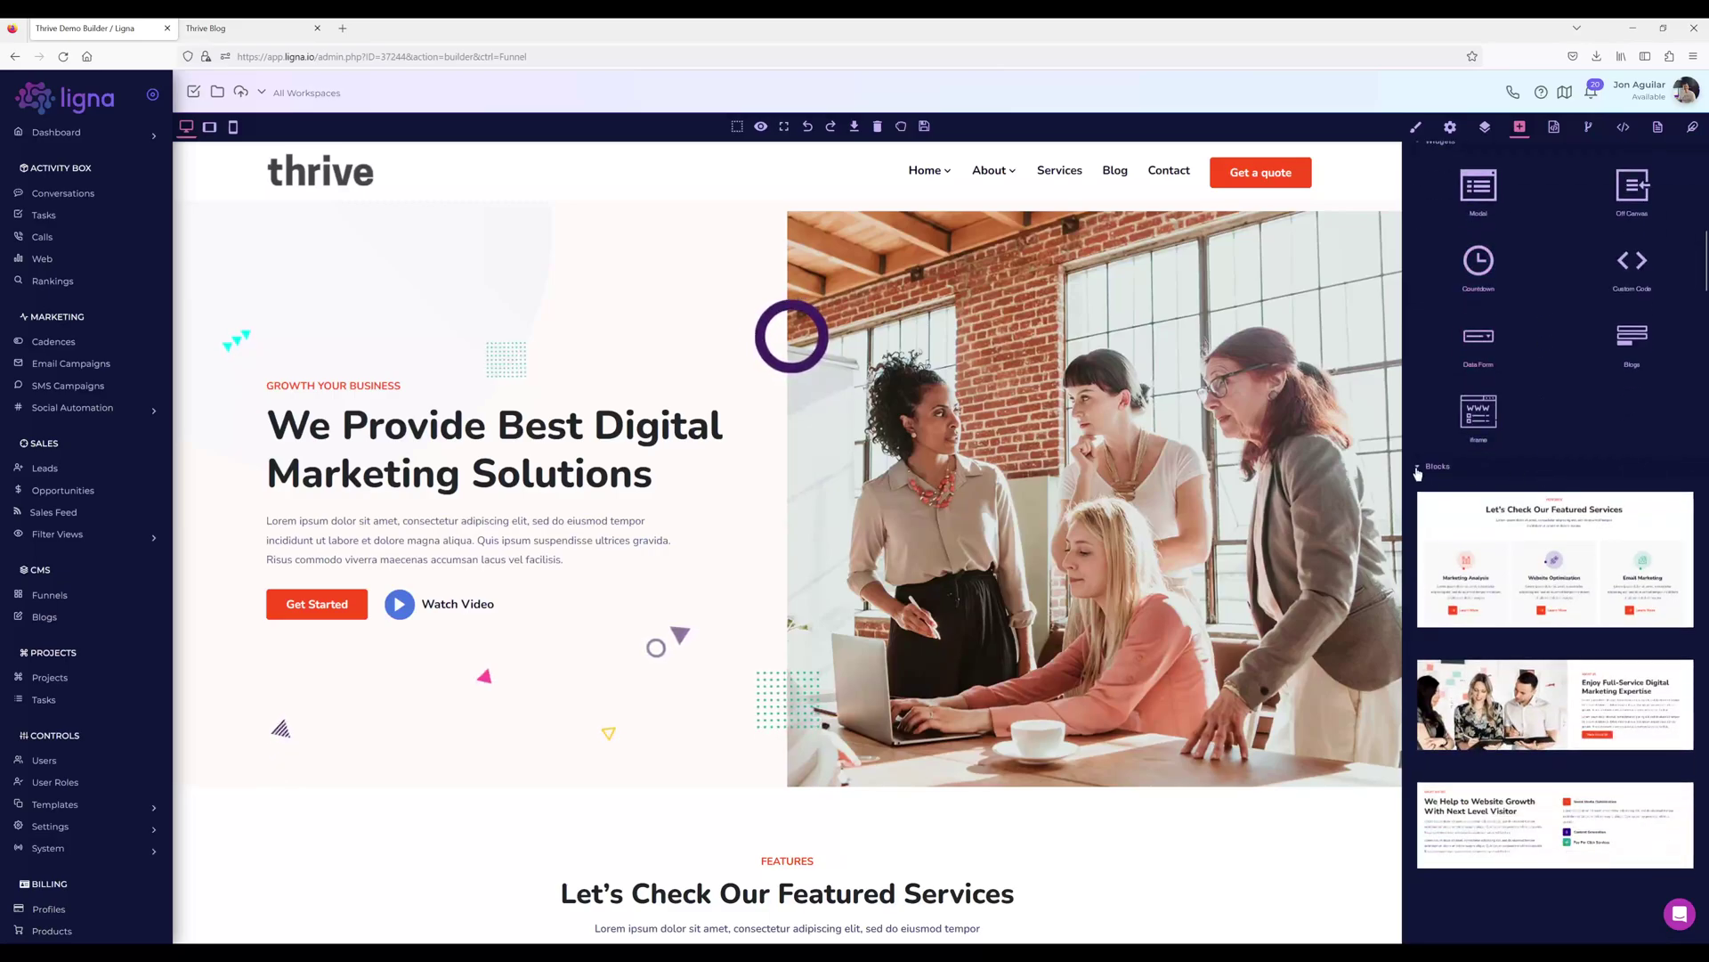
scroll(1579, 483, down, 3)
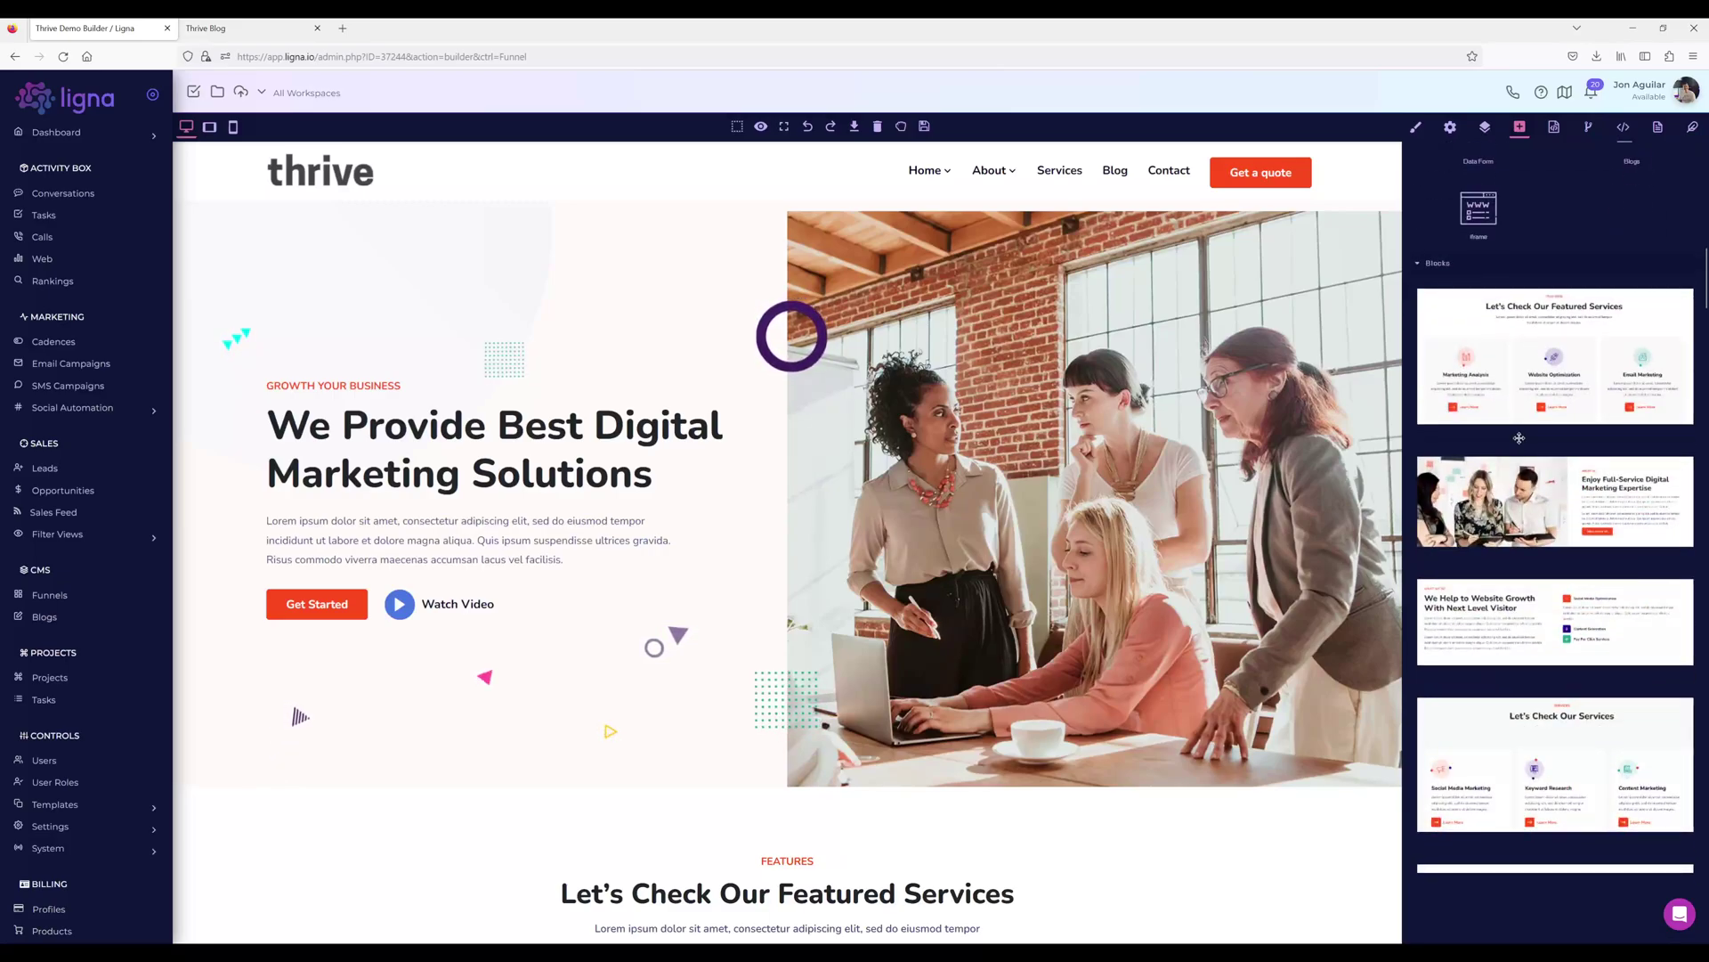
scroll(1558, 484, down, 5)
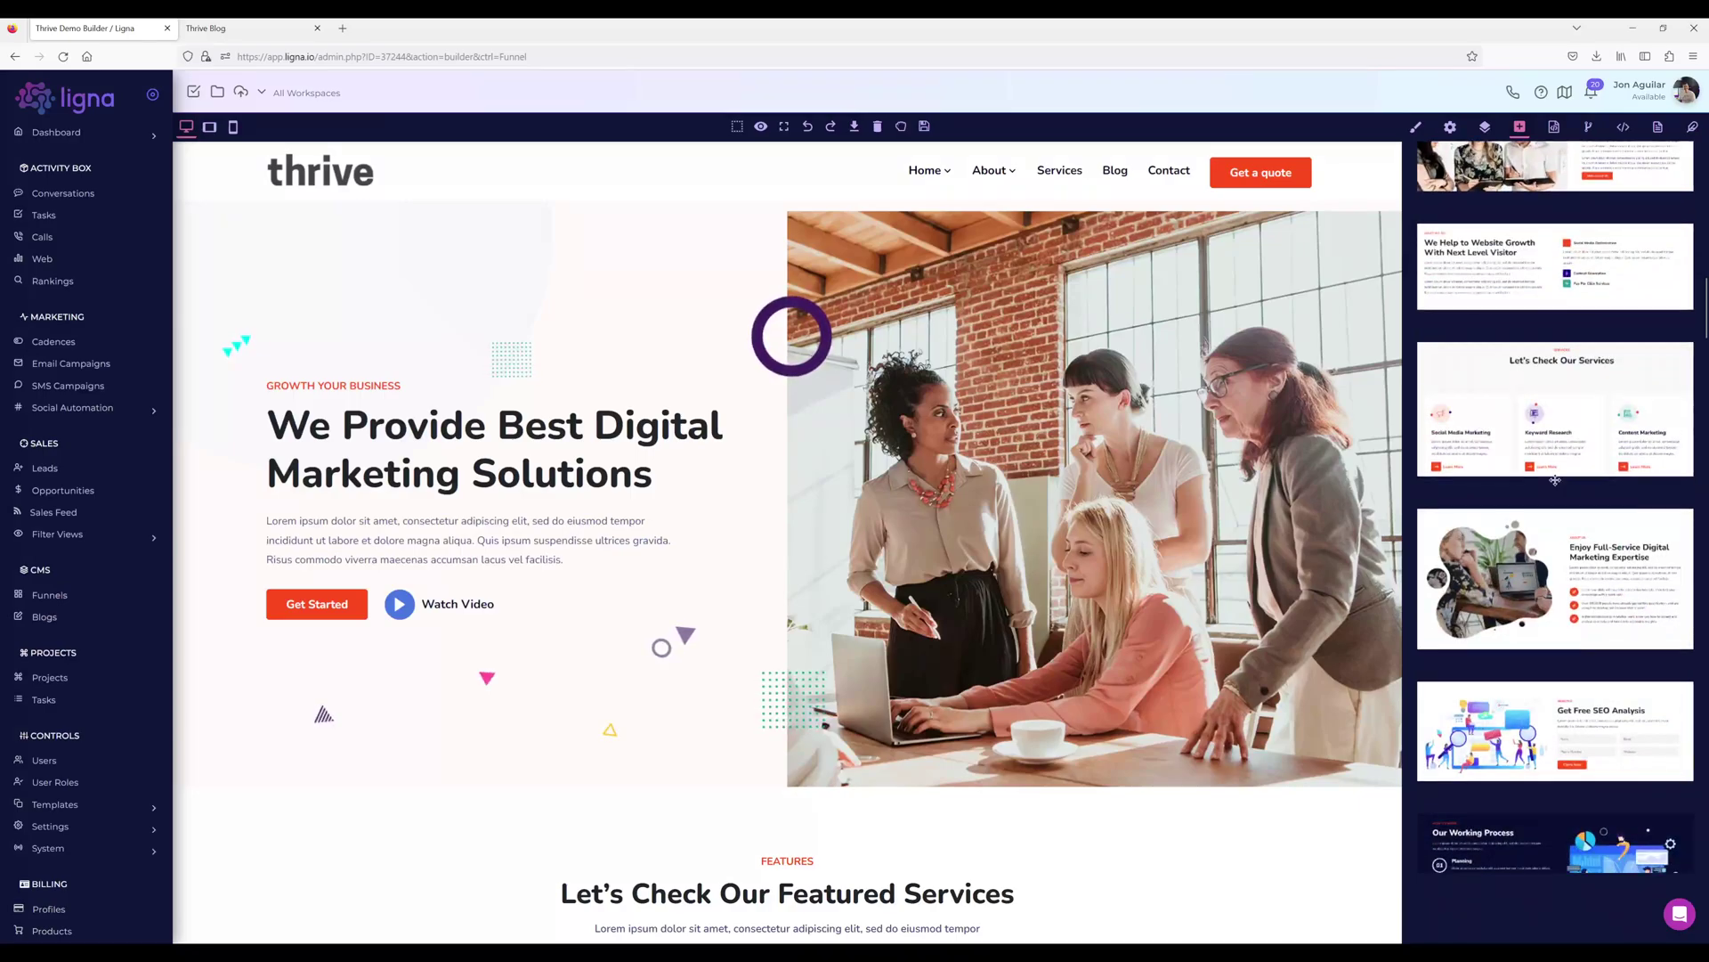
scroll(1555, 480, down, 4)
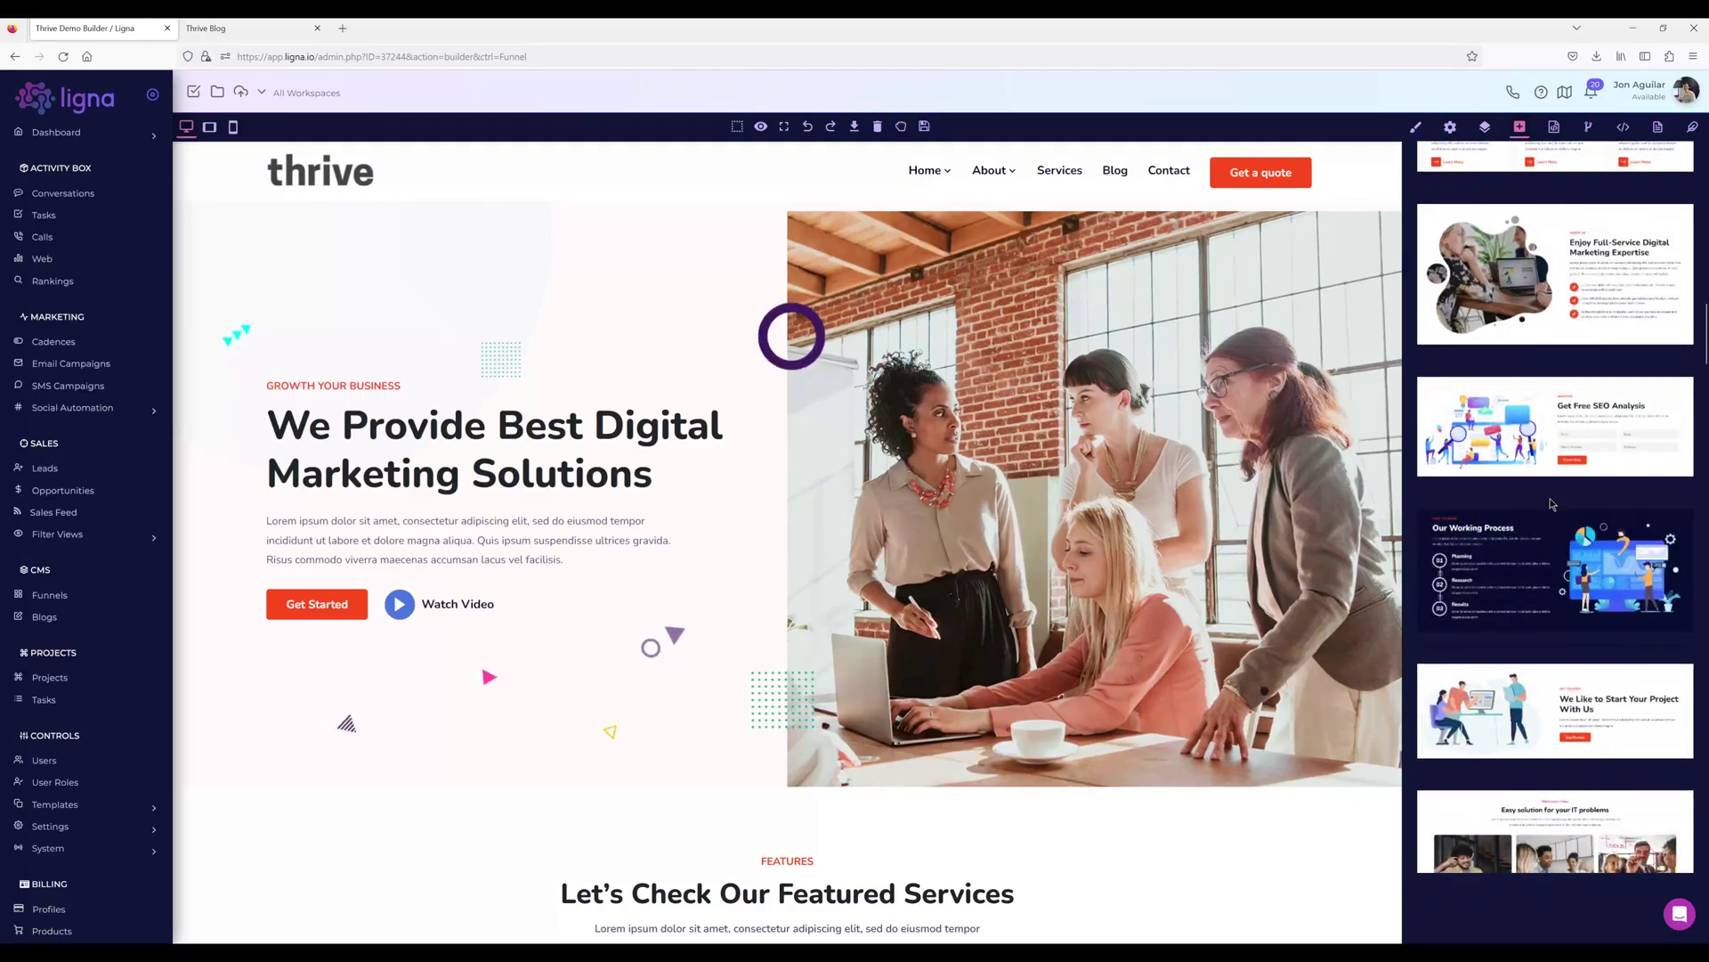
scroll(1552, 504, down, 15)
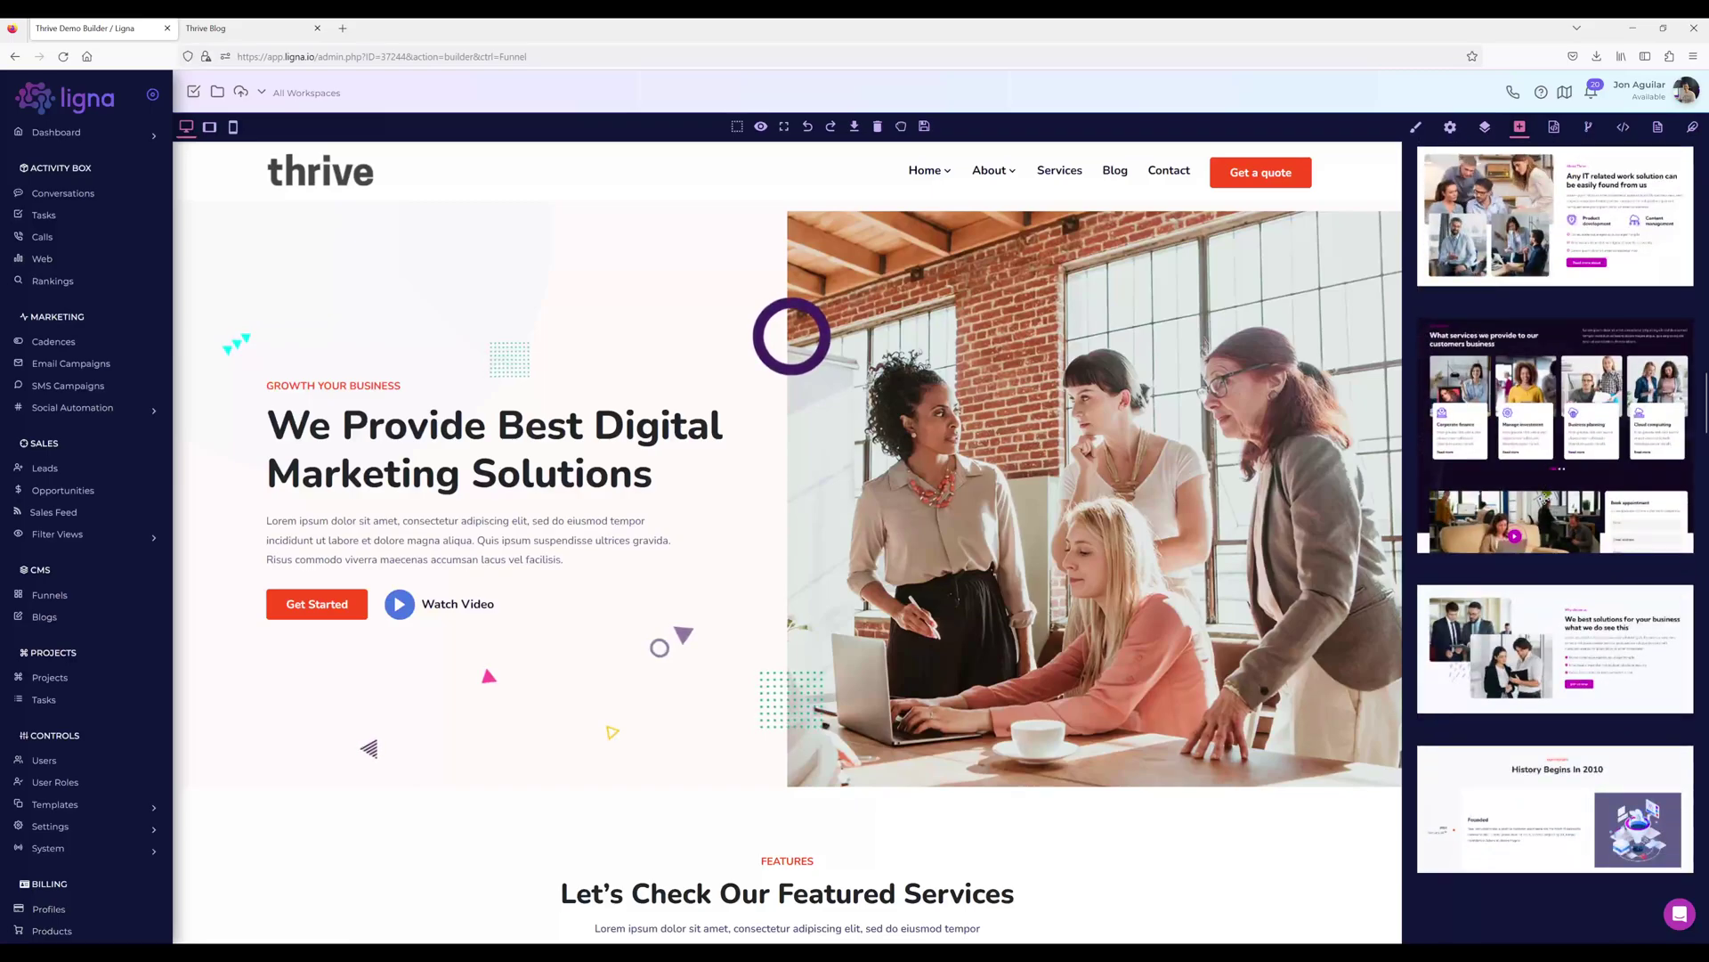
scroll(1554, 499, down, 15)
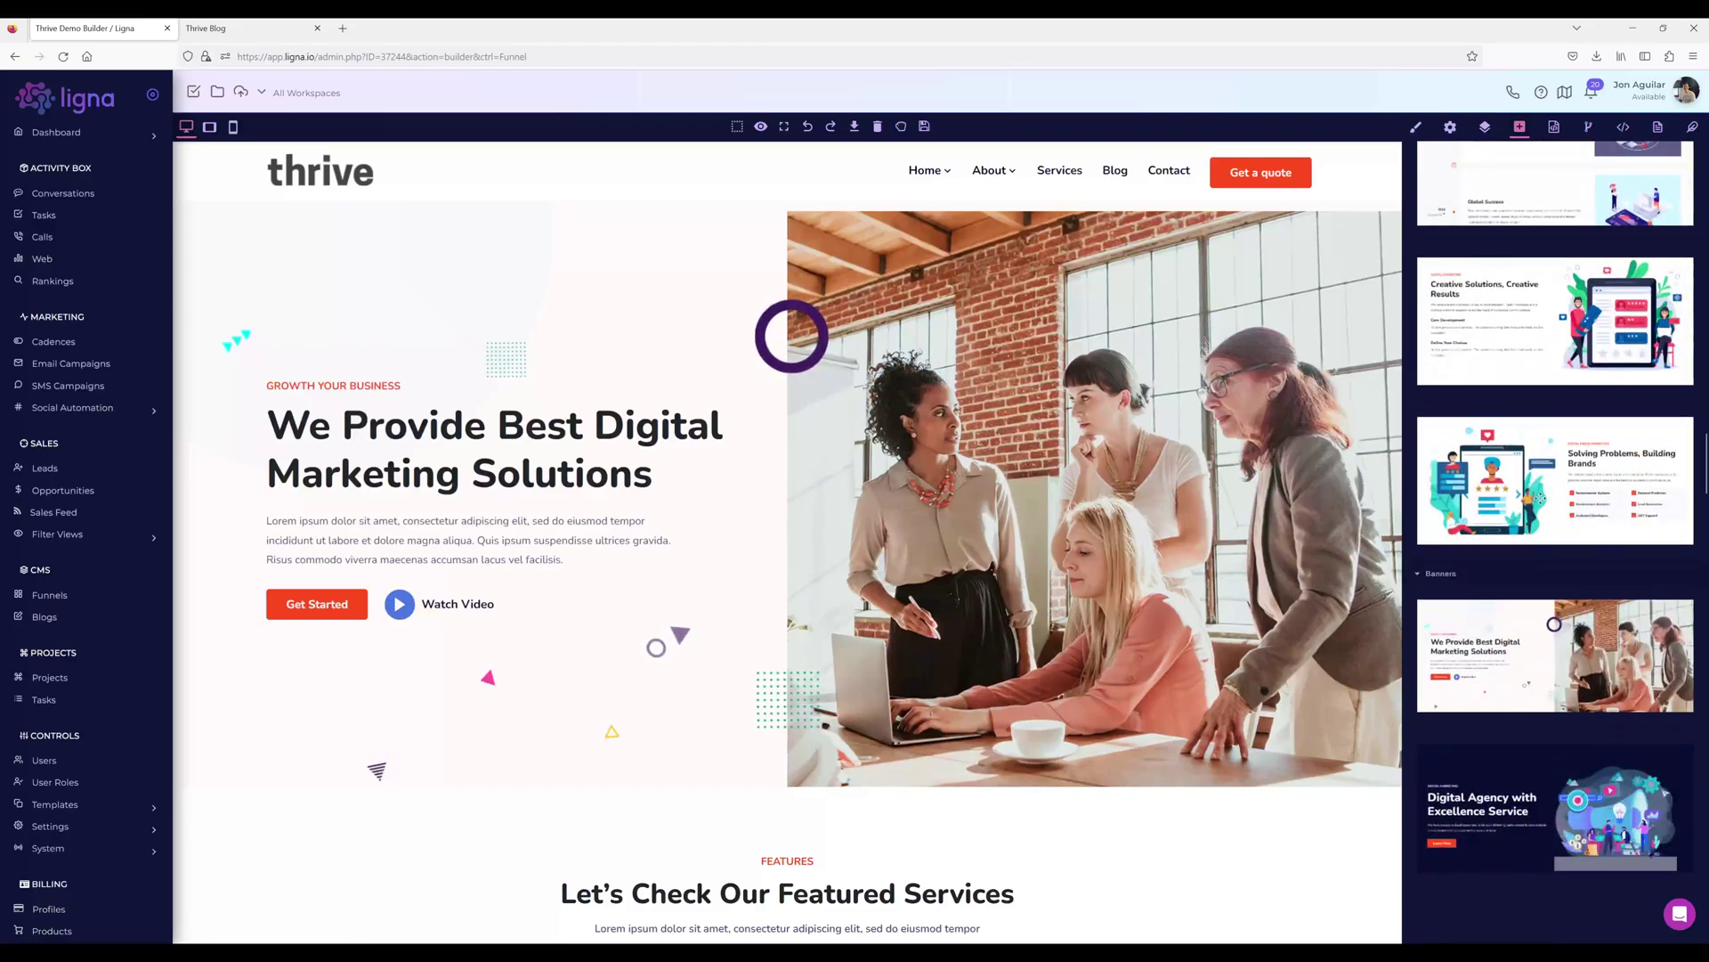
scroll(1538, 497, down, 3)
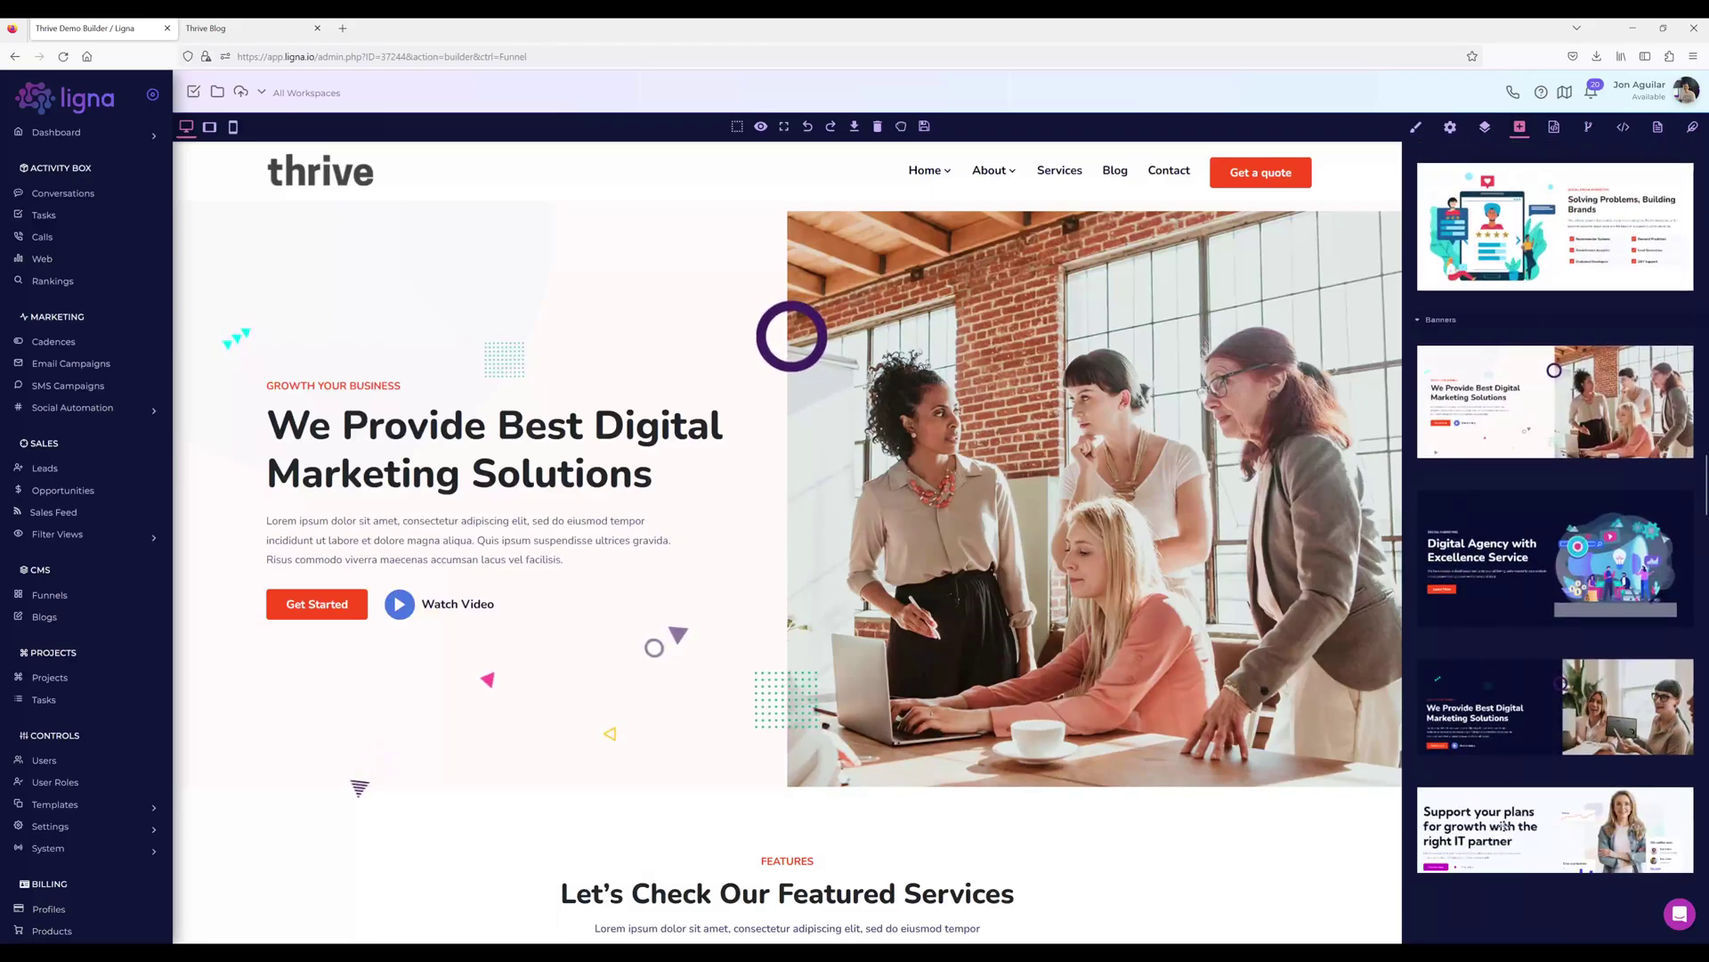
scroll(1542, 603, down, 5)
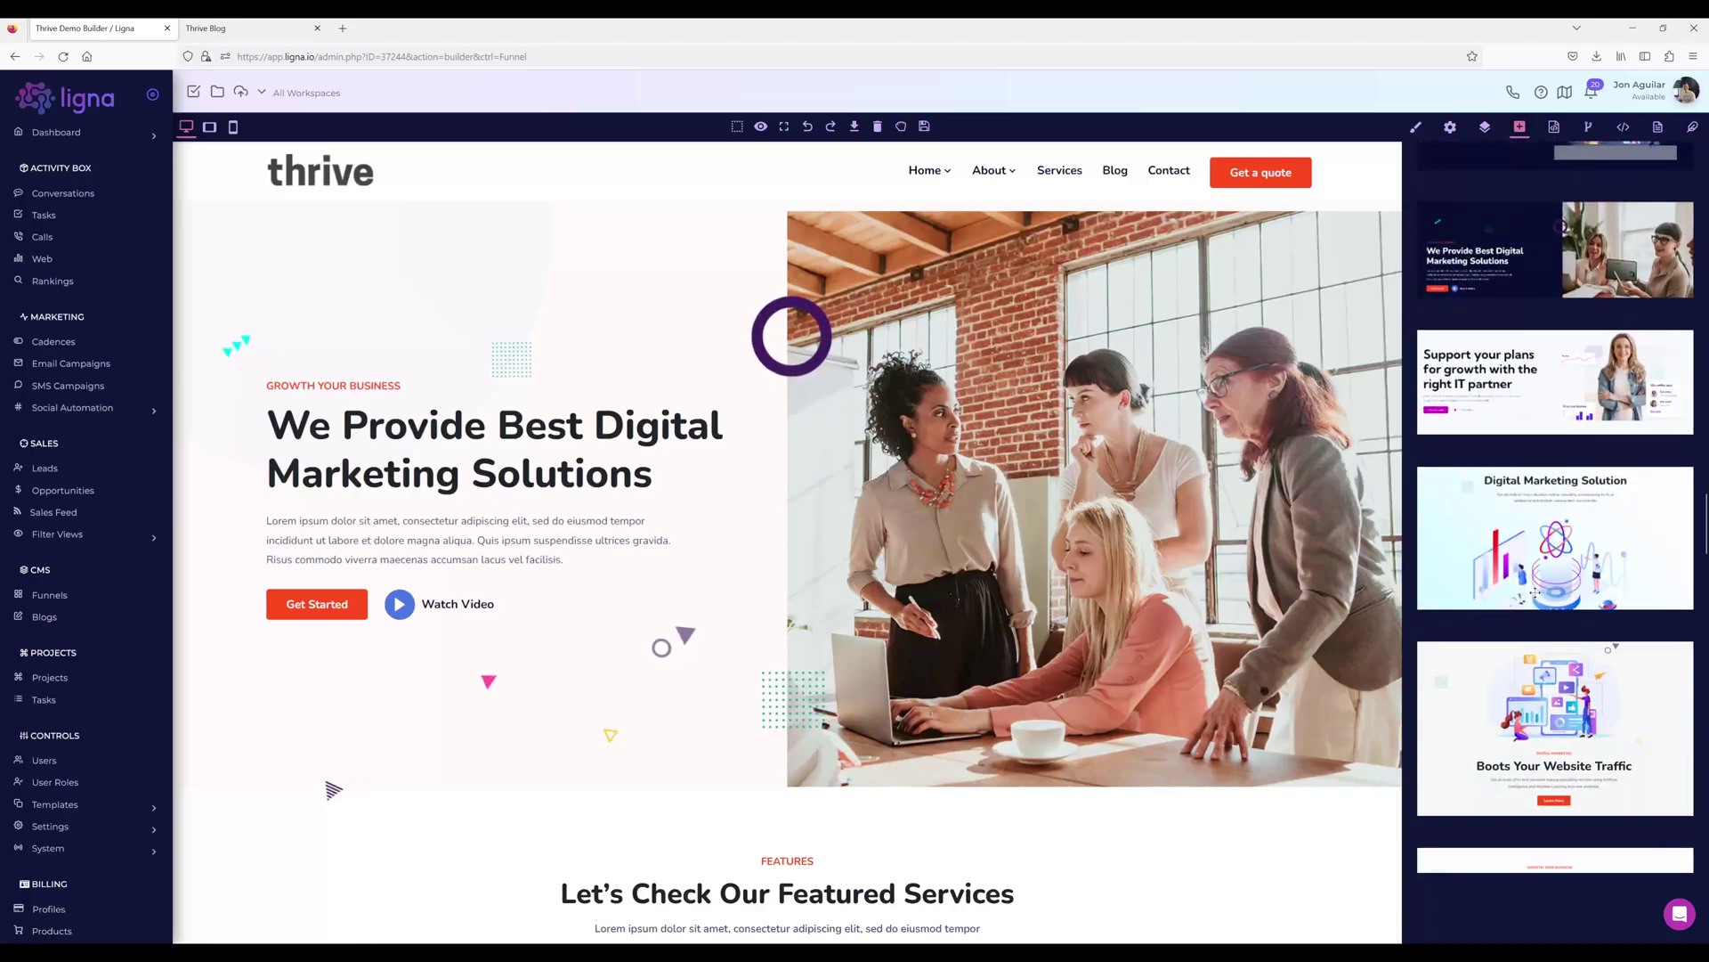
scroll(1209, 579, down, 6)
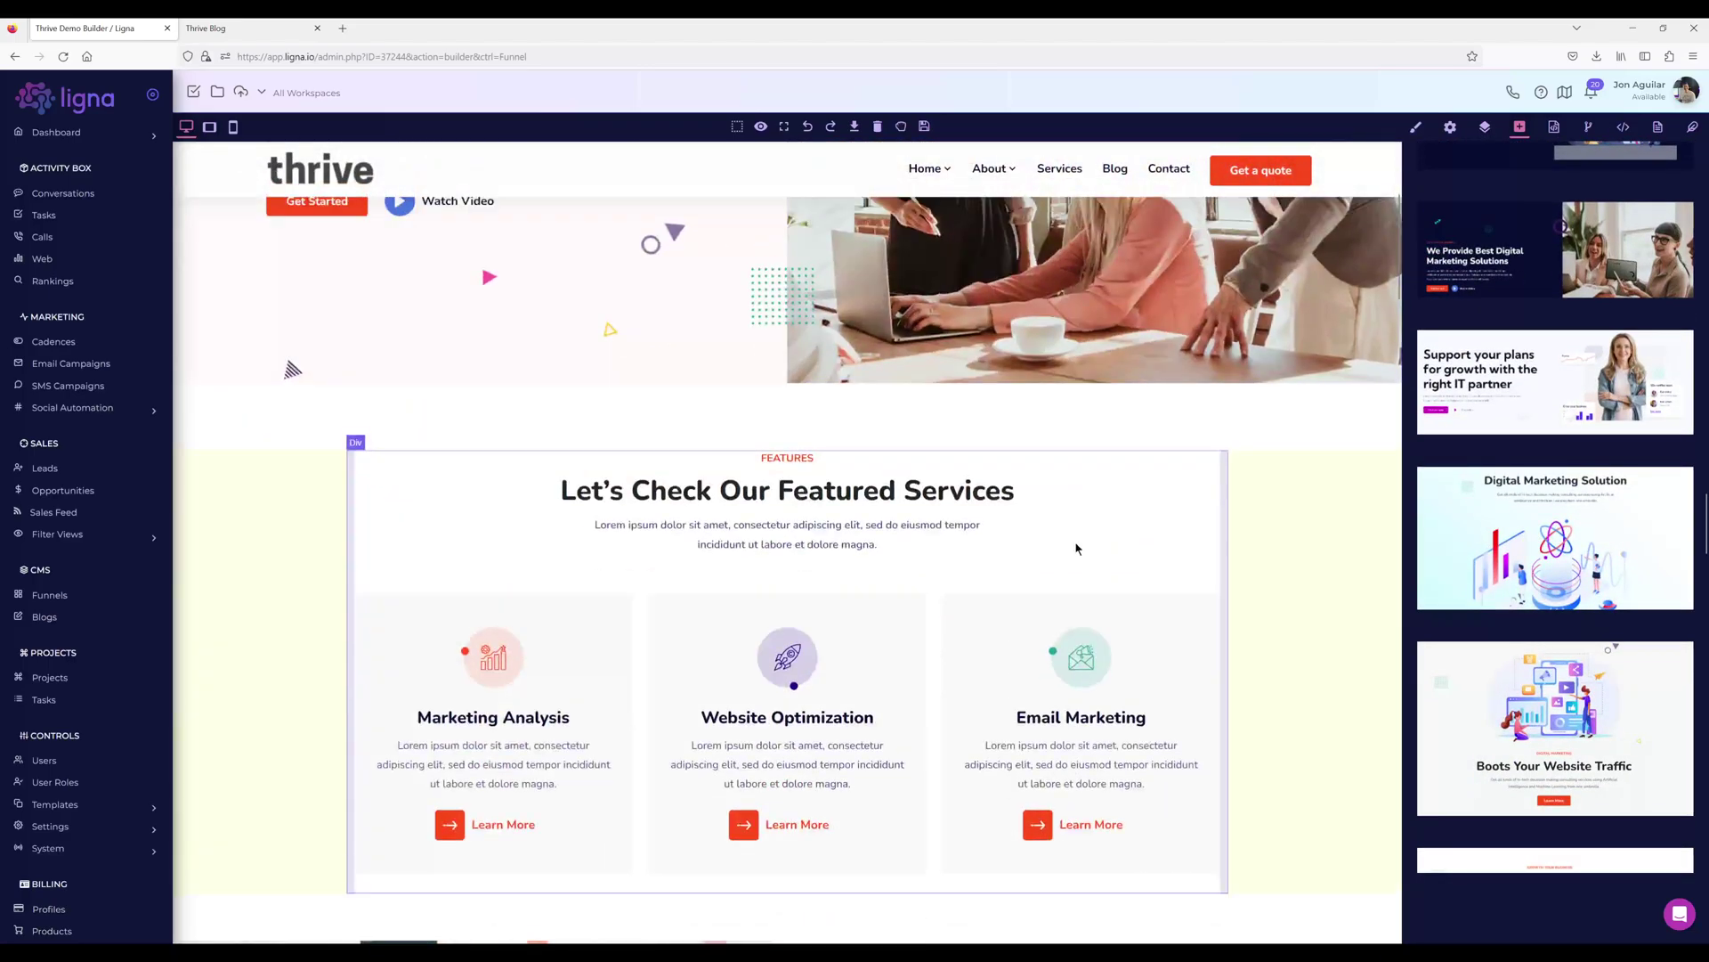
Place the Creative Solutions block below the hero section, undoing the first misdrop
scroll(1075, 545, up, 2)
scroll(1590, 538, up, 6)
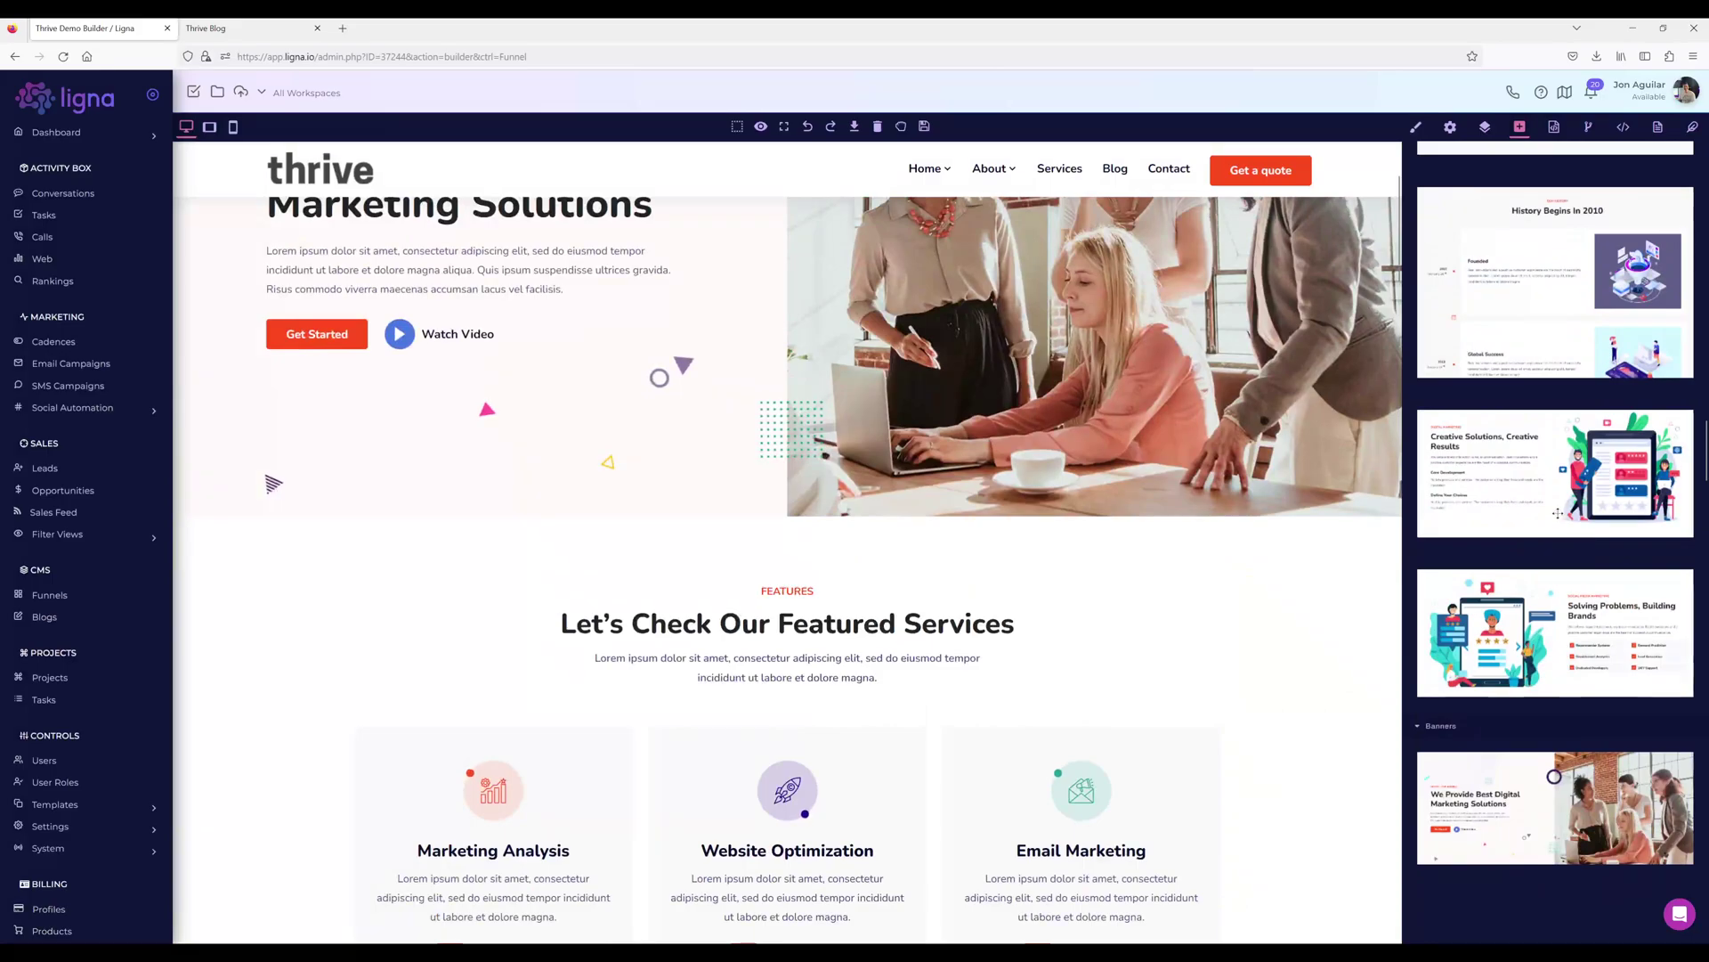
drag(1502, 517, 681, 517)
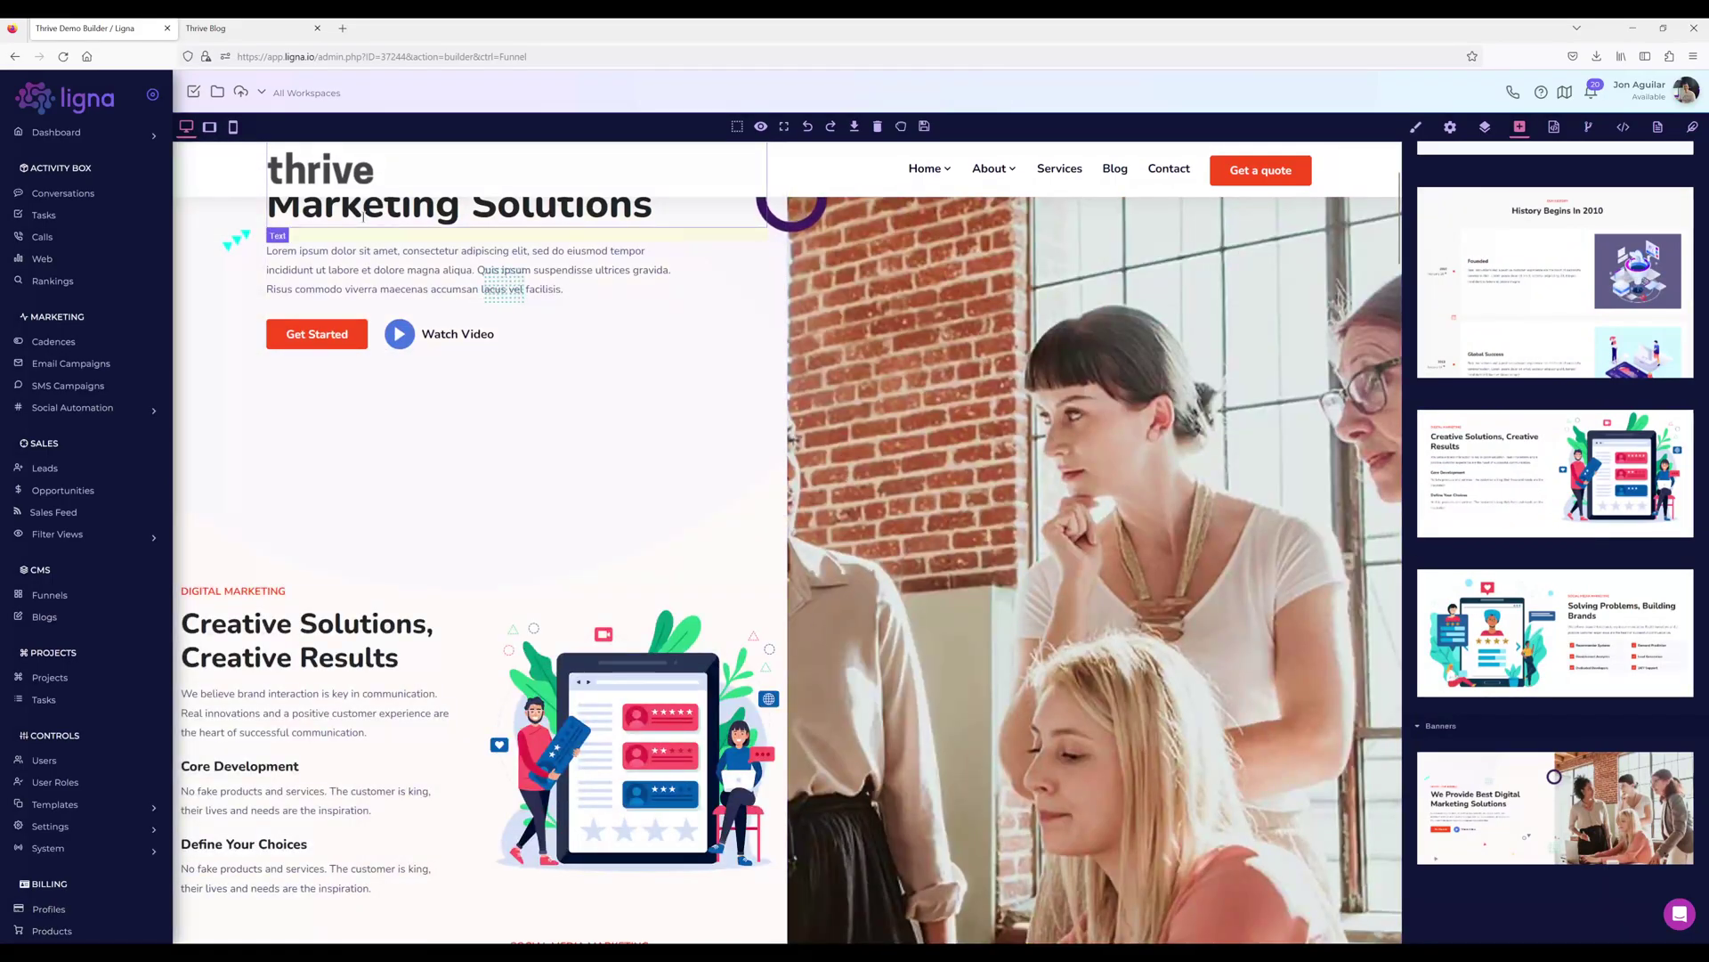
click(809, 126)
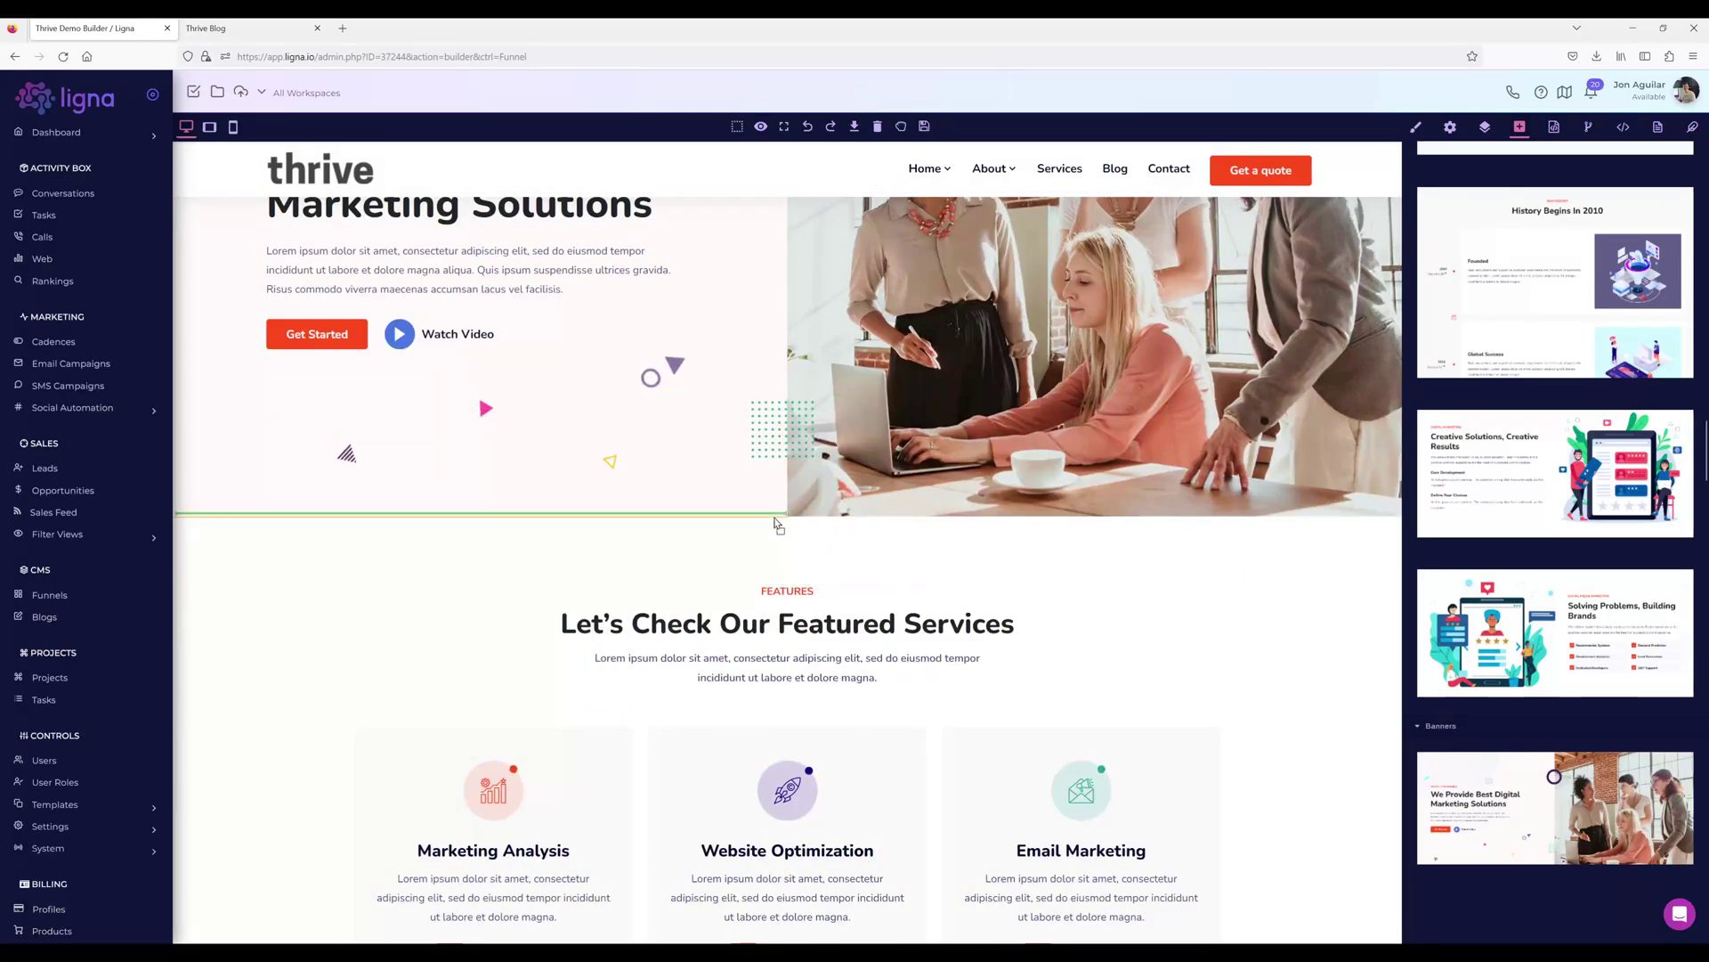
drag(784, 525, 788, 521)
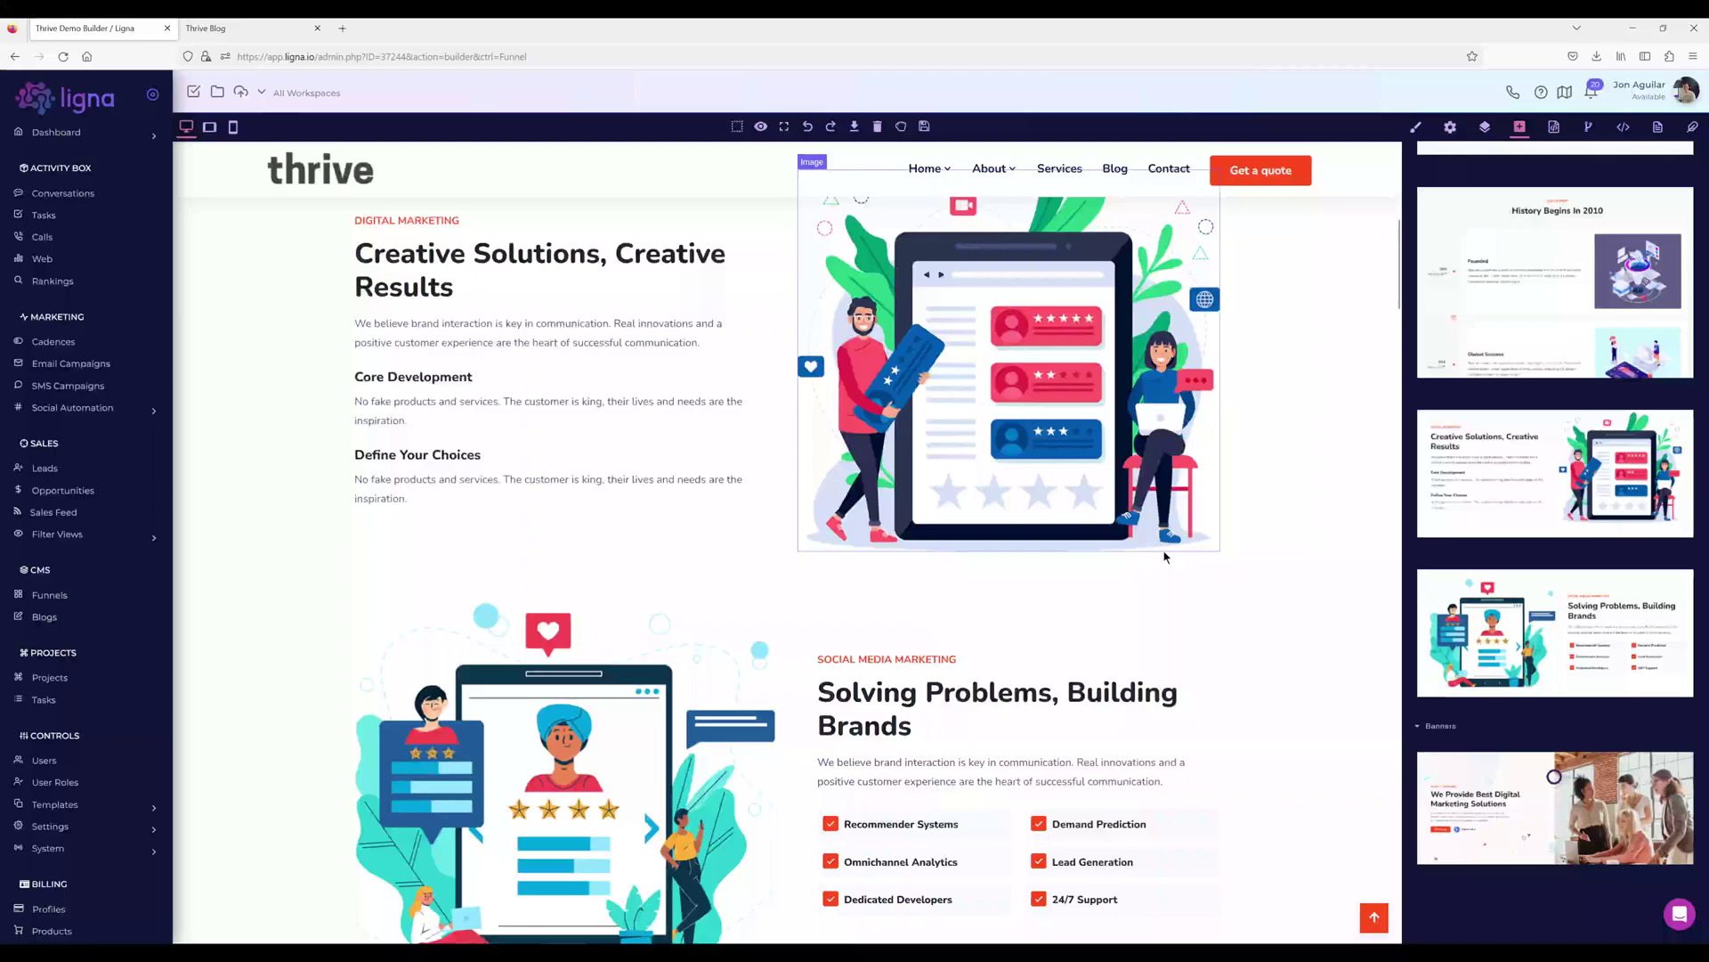
Add the Solving Problems, Building Brands block to the page
drag(1582, 615, 921, 594)
drag(789, 568, 786, 559)
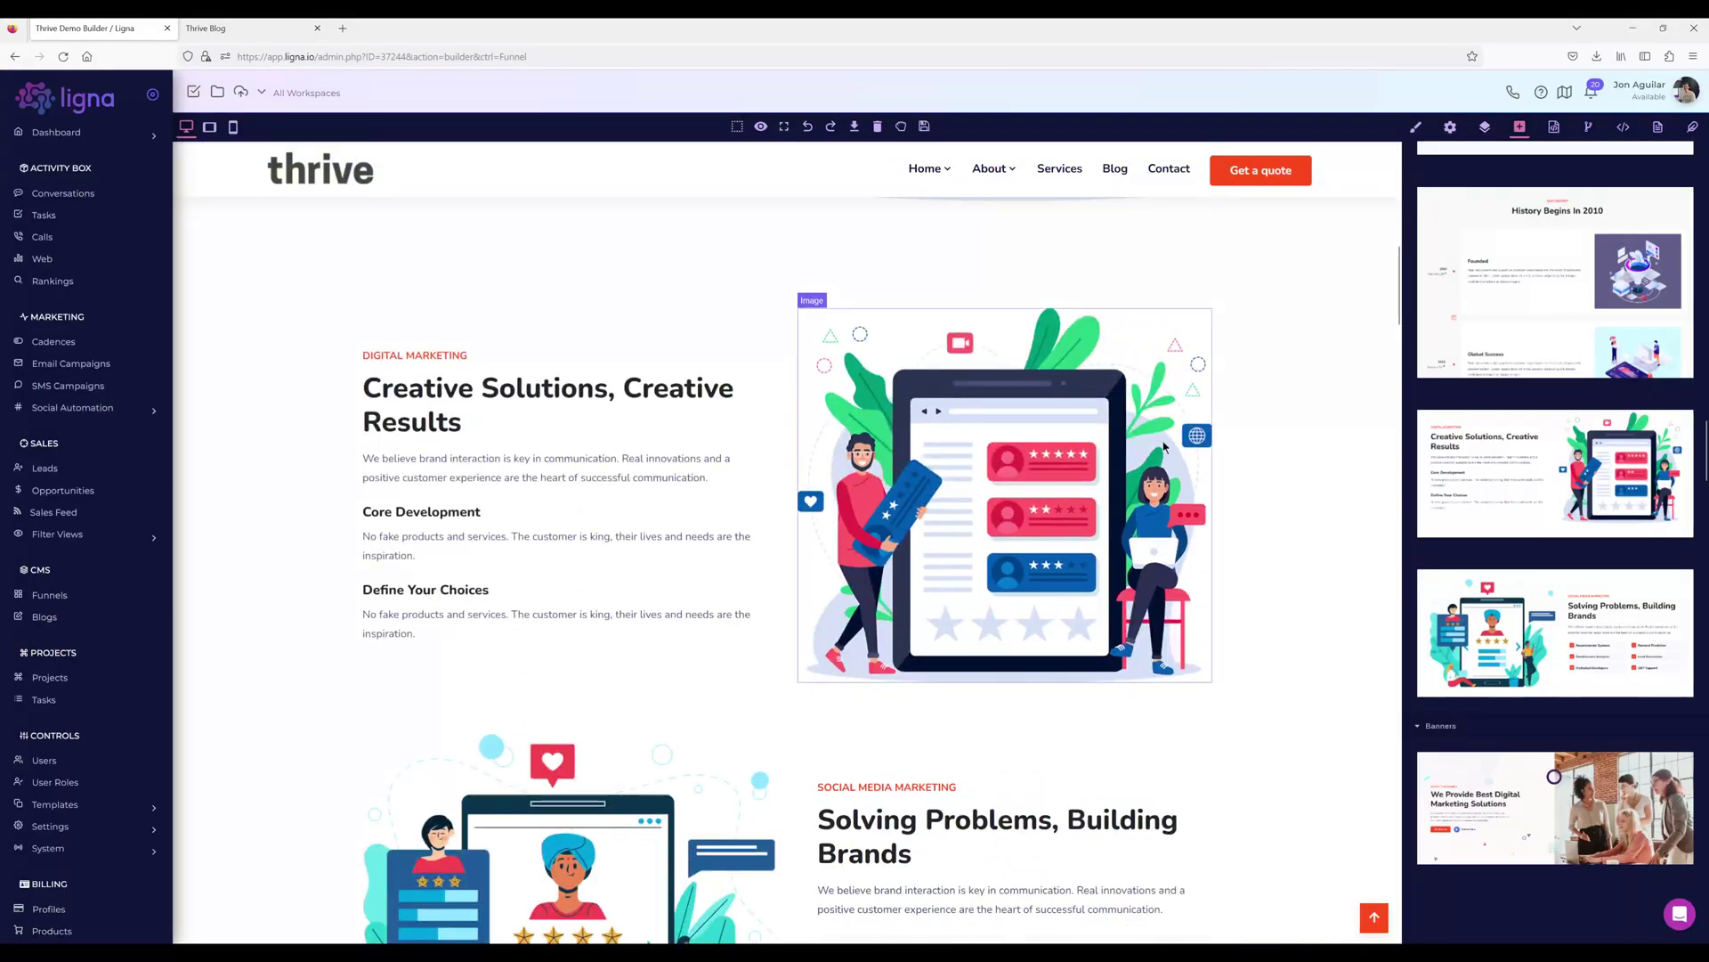
scroll(1567, 499, up, 5)
scroll(1575, 517, up, 5)
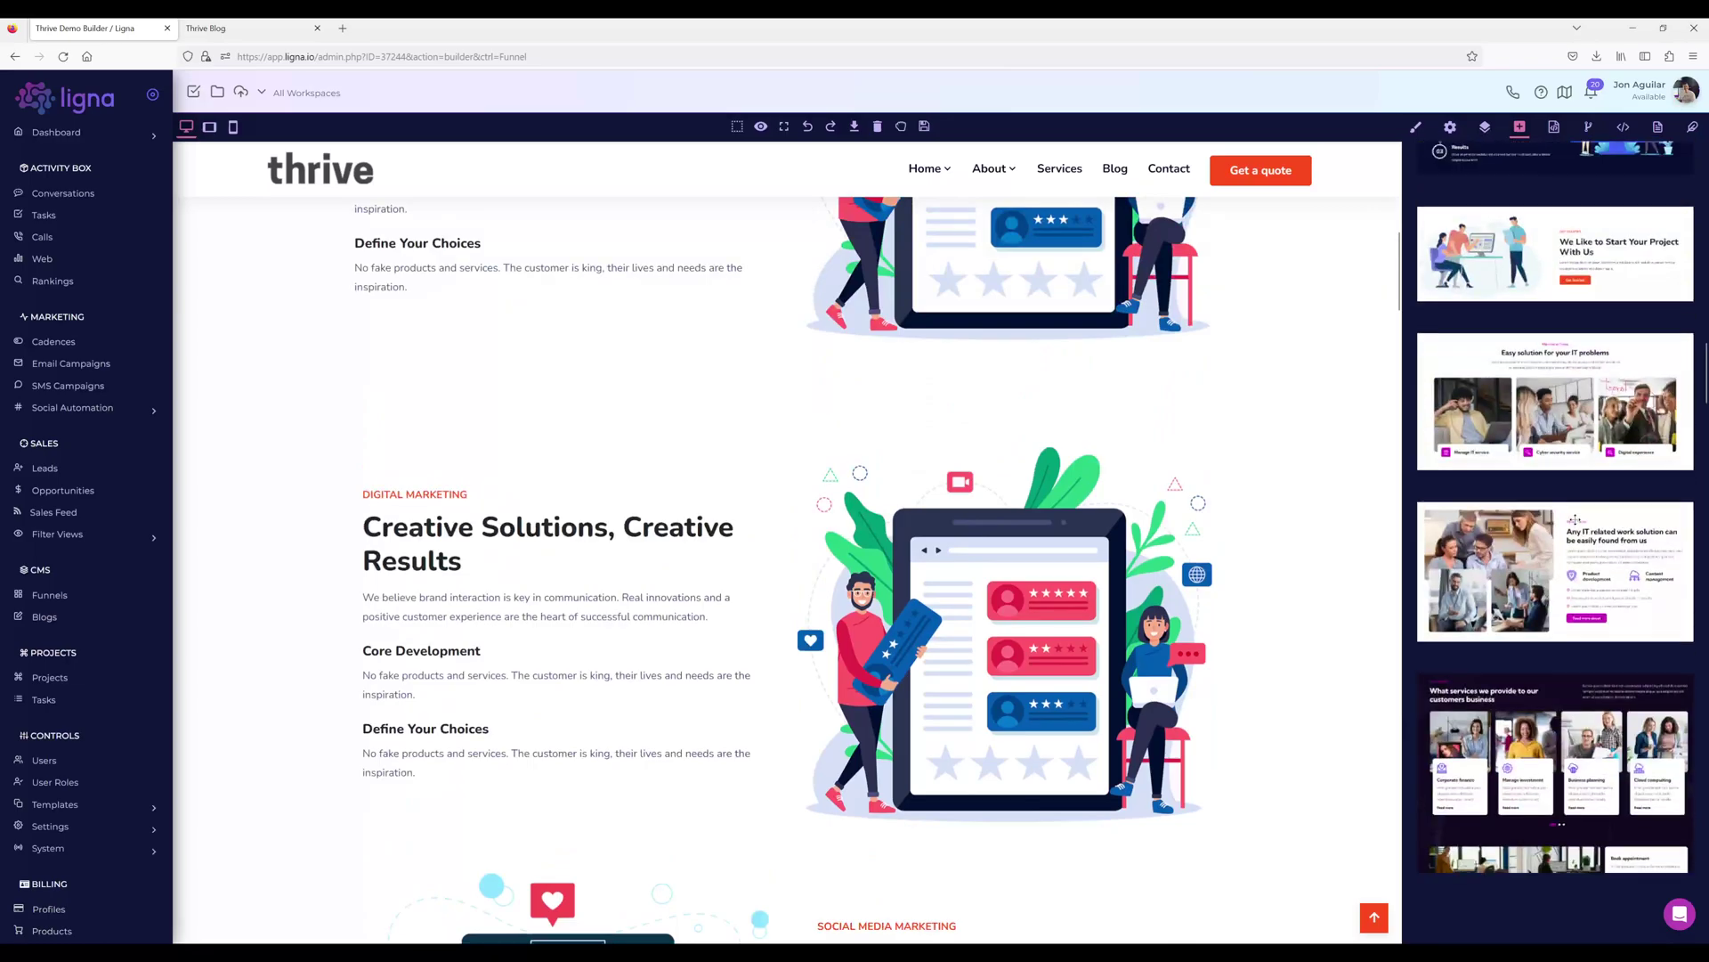
Delete the Let's Check Our Featured Services section
scroll(1196, 542, down, 6)
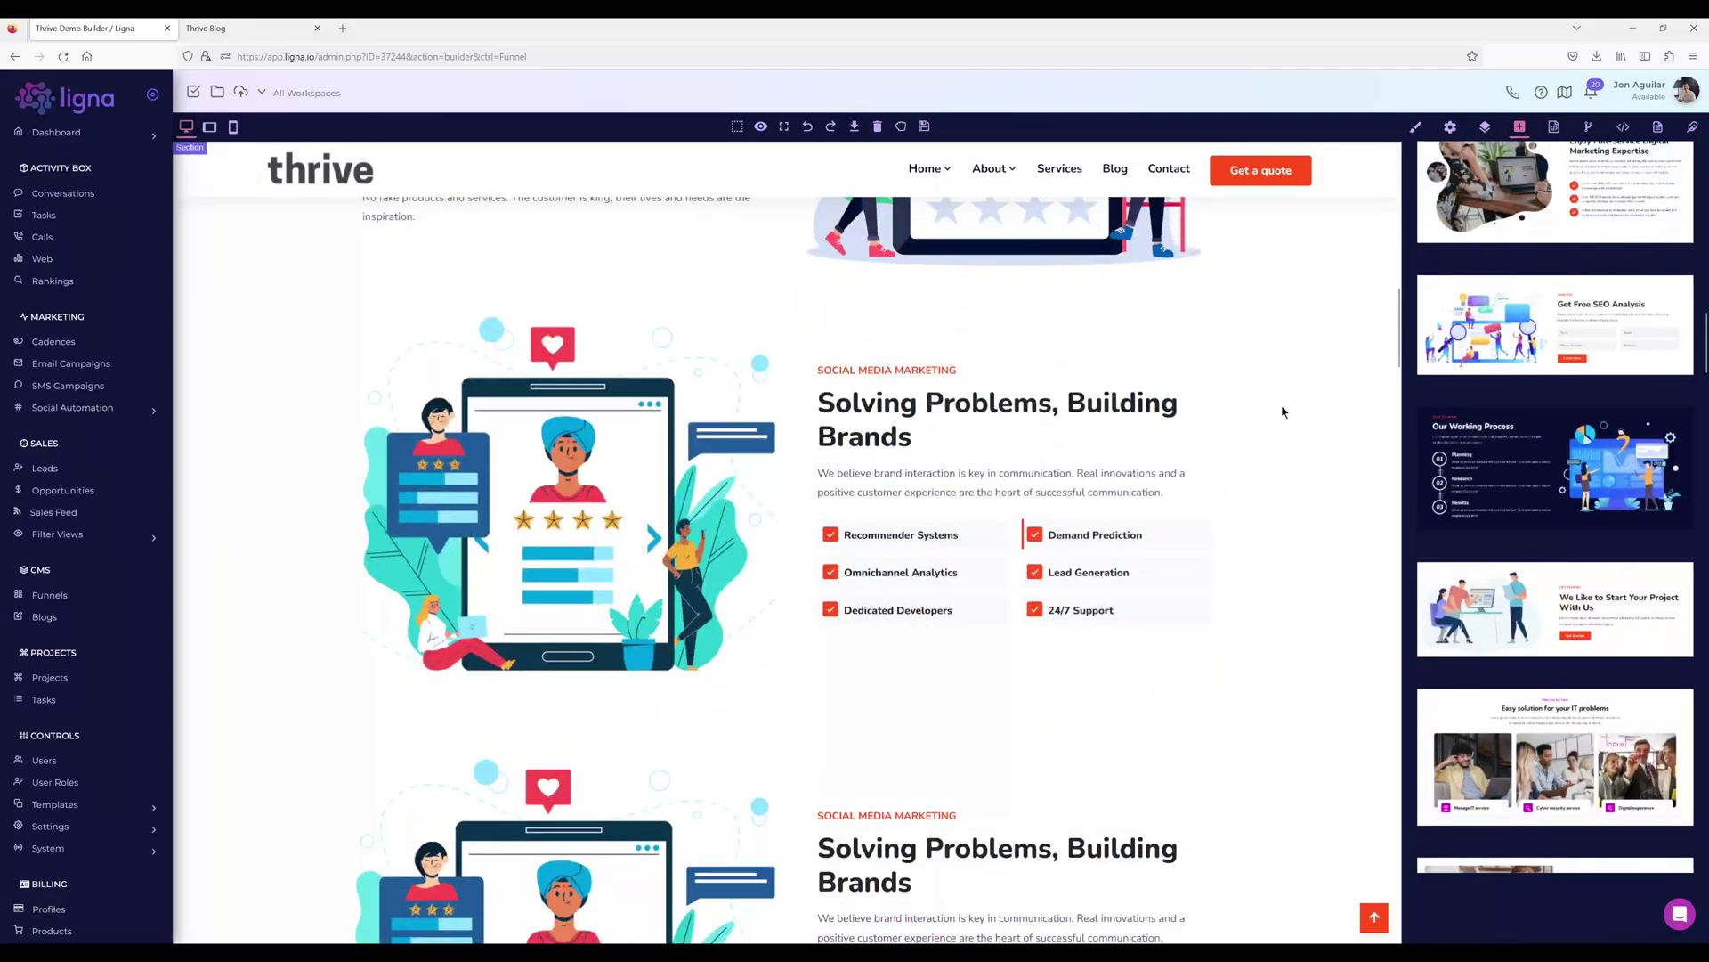
scroll(1227, 614, down, 8)
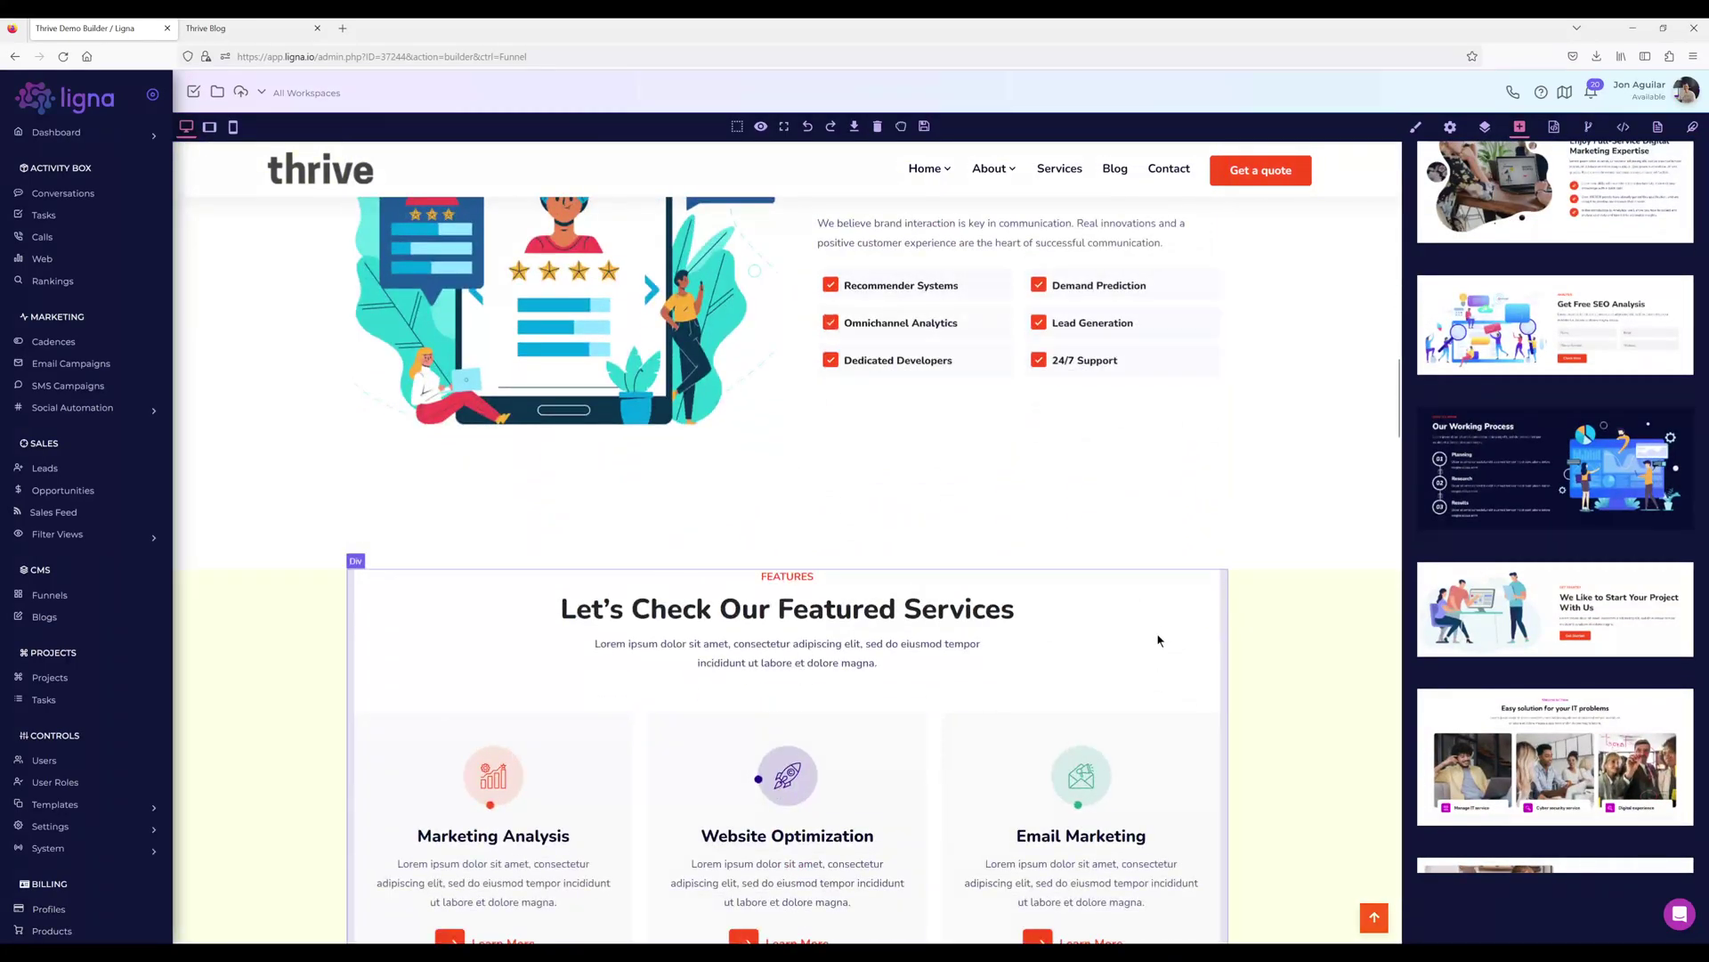
click(1221, 563)
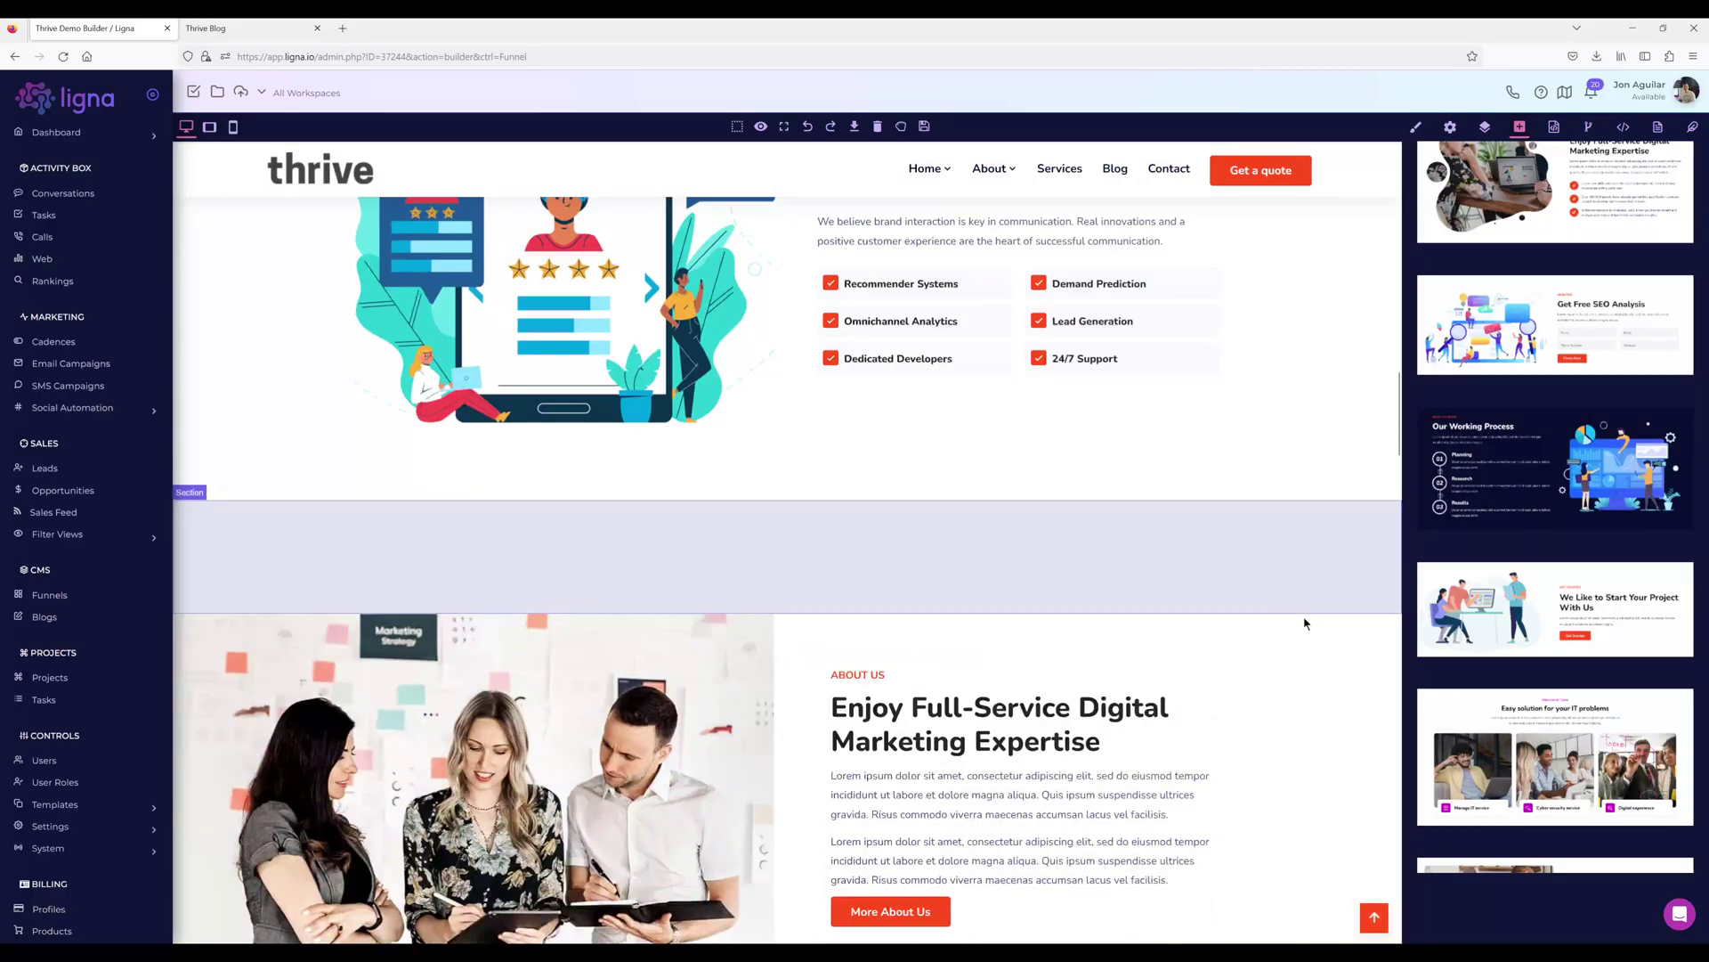
Browse further down the block library and back up
scroll(1237, 545, down, 2)
scroll(1561, 583, down, 4)
scroll(1561, 584, down, 10)
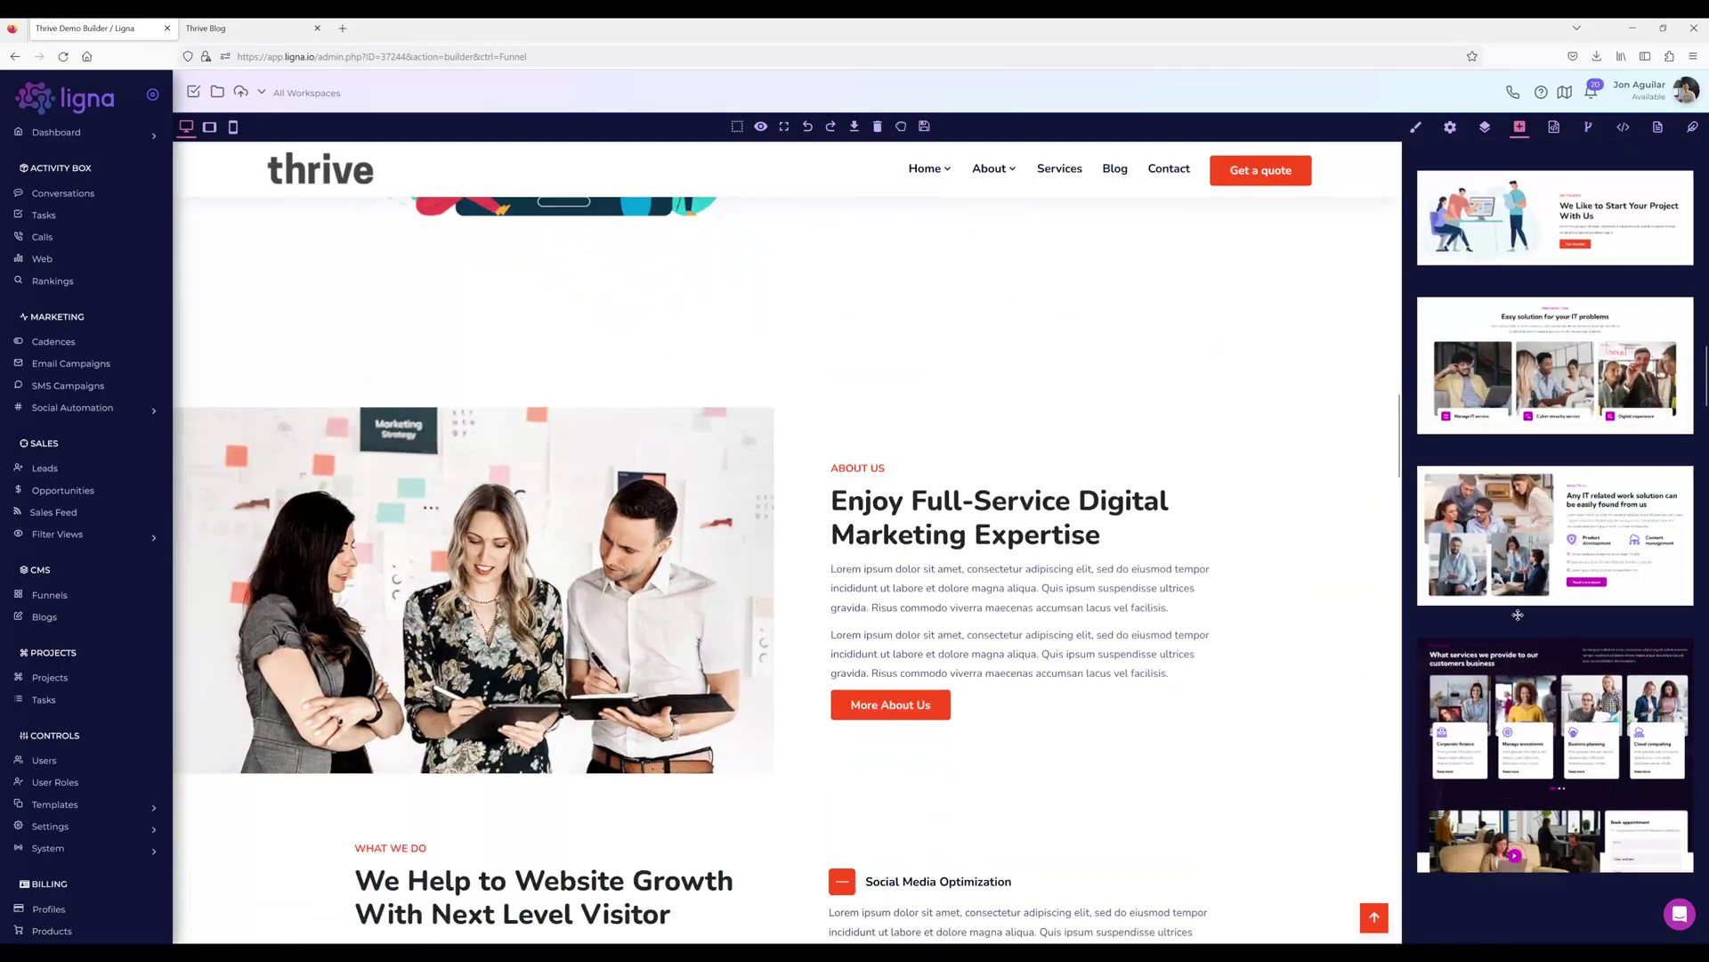
scroll(1517, 615, down, 5)
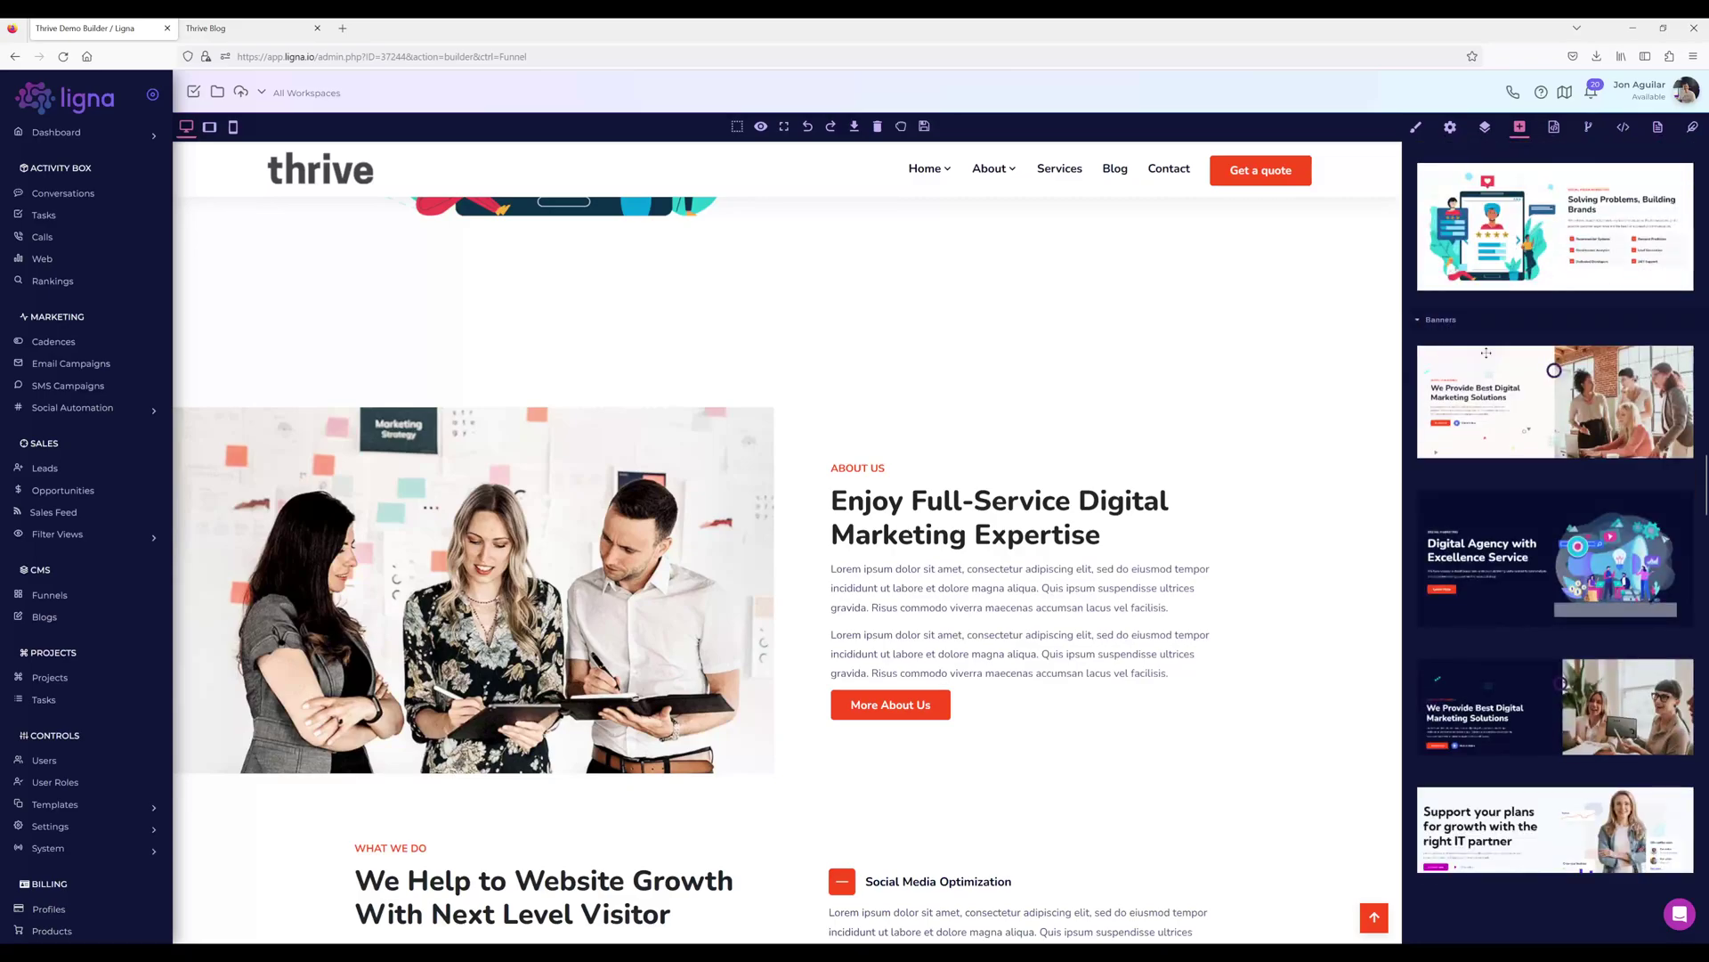
scroll(1486, 353, down, 15)
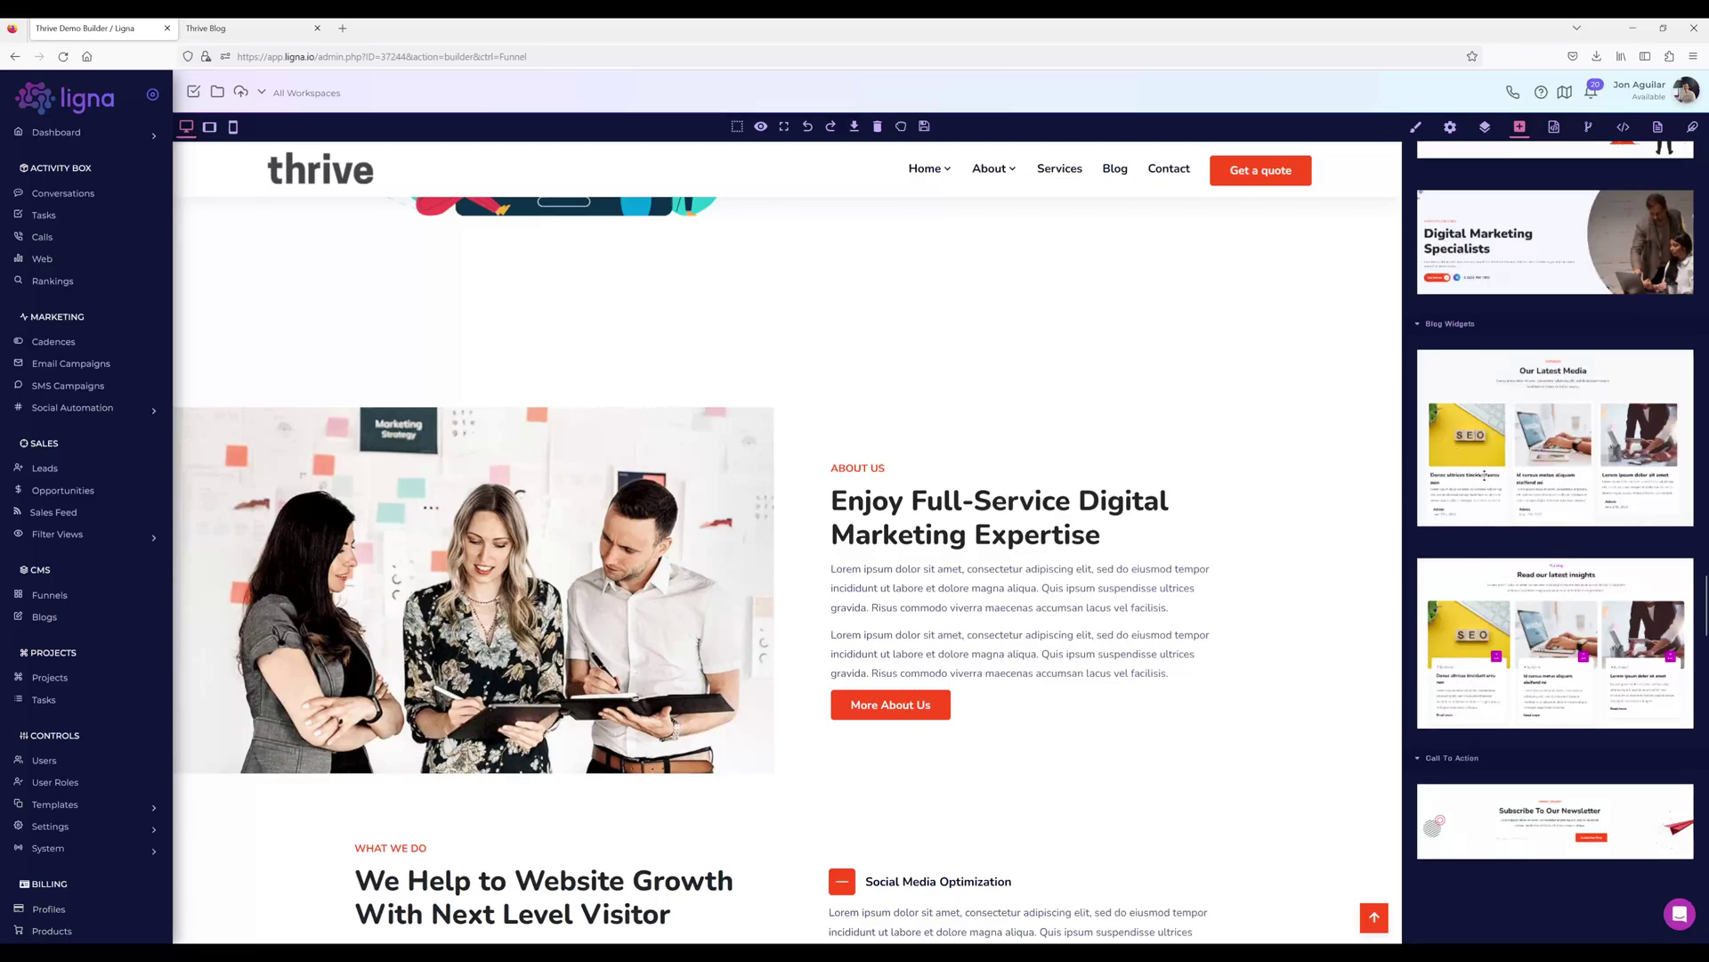
scroll(1485, 476, down, 5)
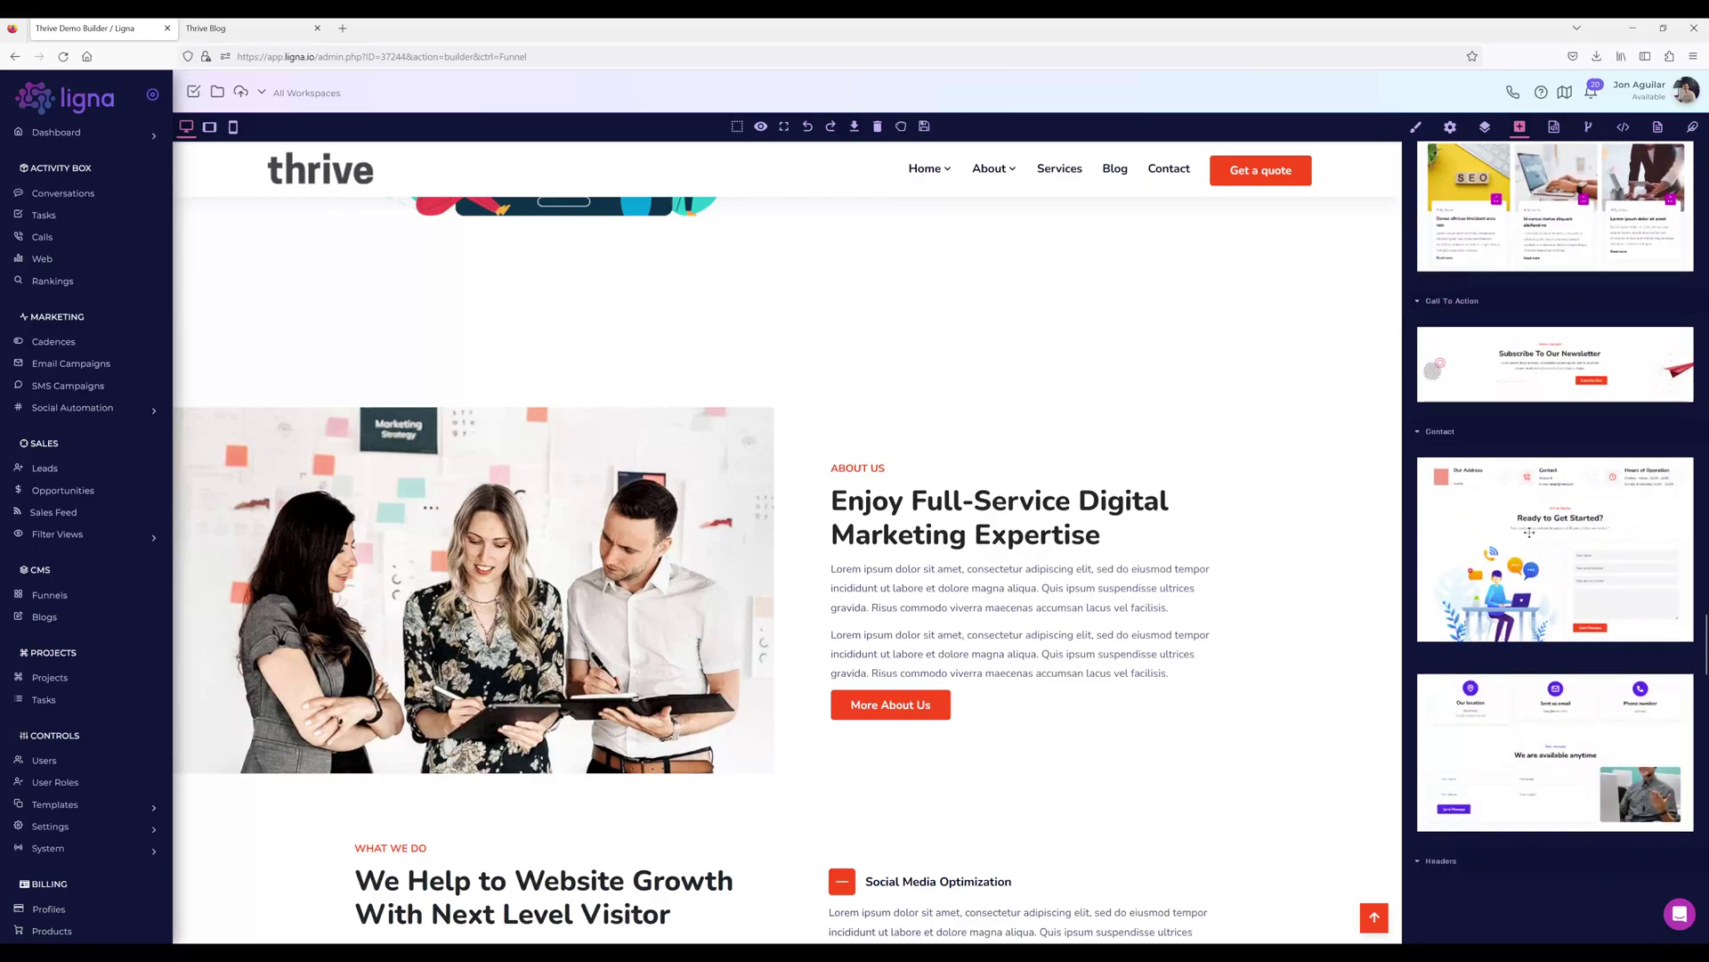
scroll(1563, 583, down, 5)
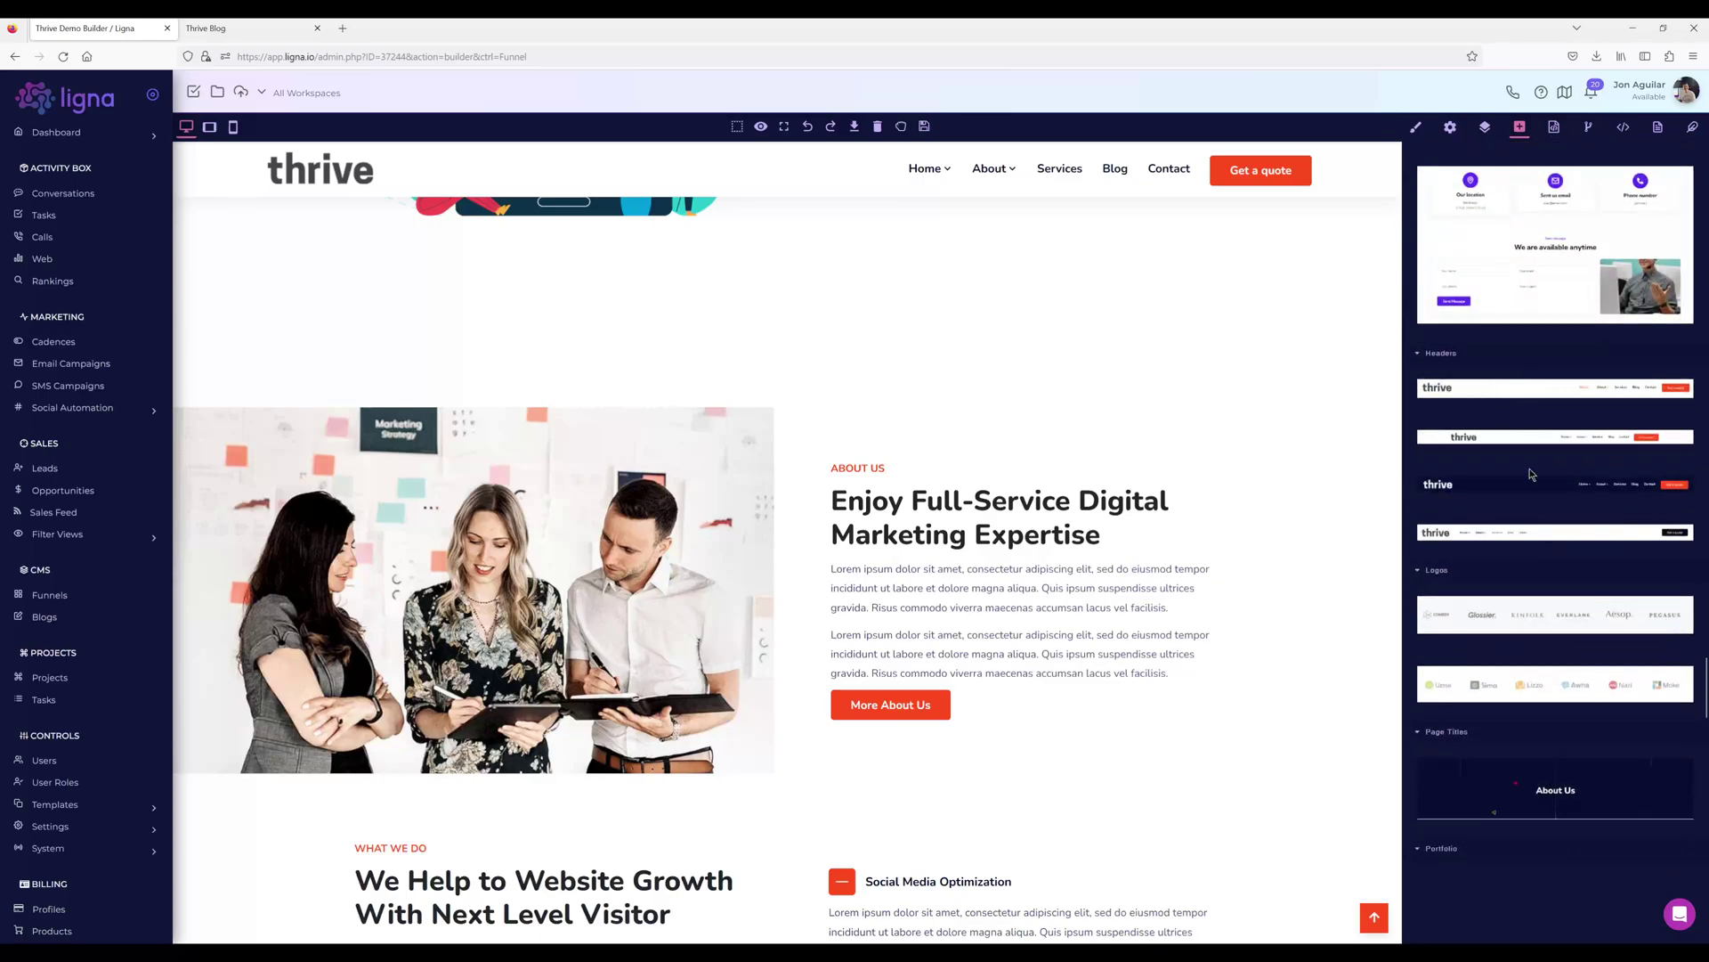
scroll(1530, 473, down, 6)
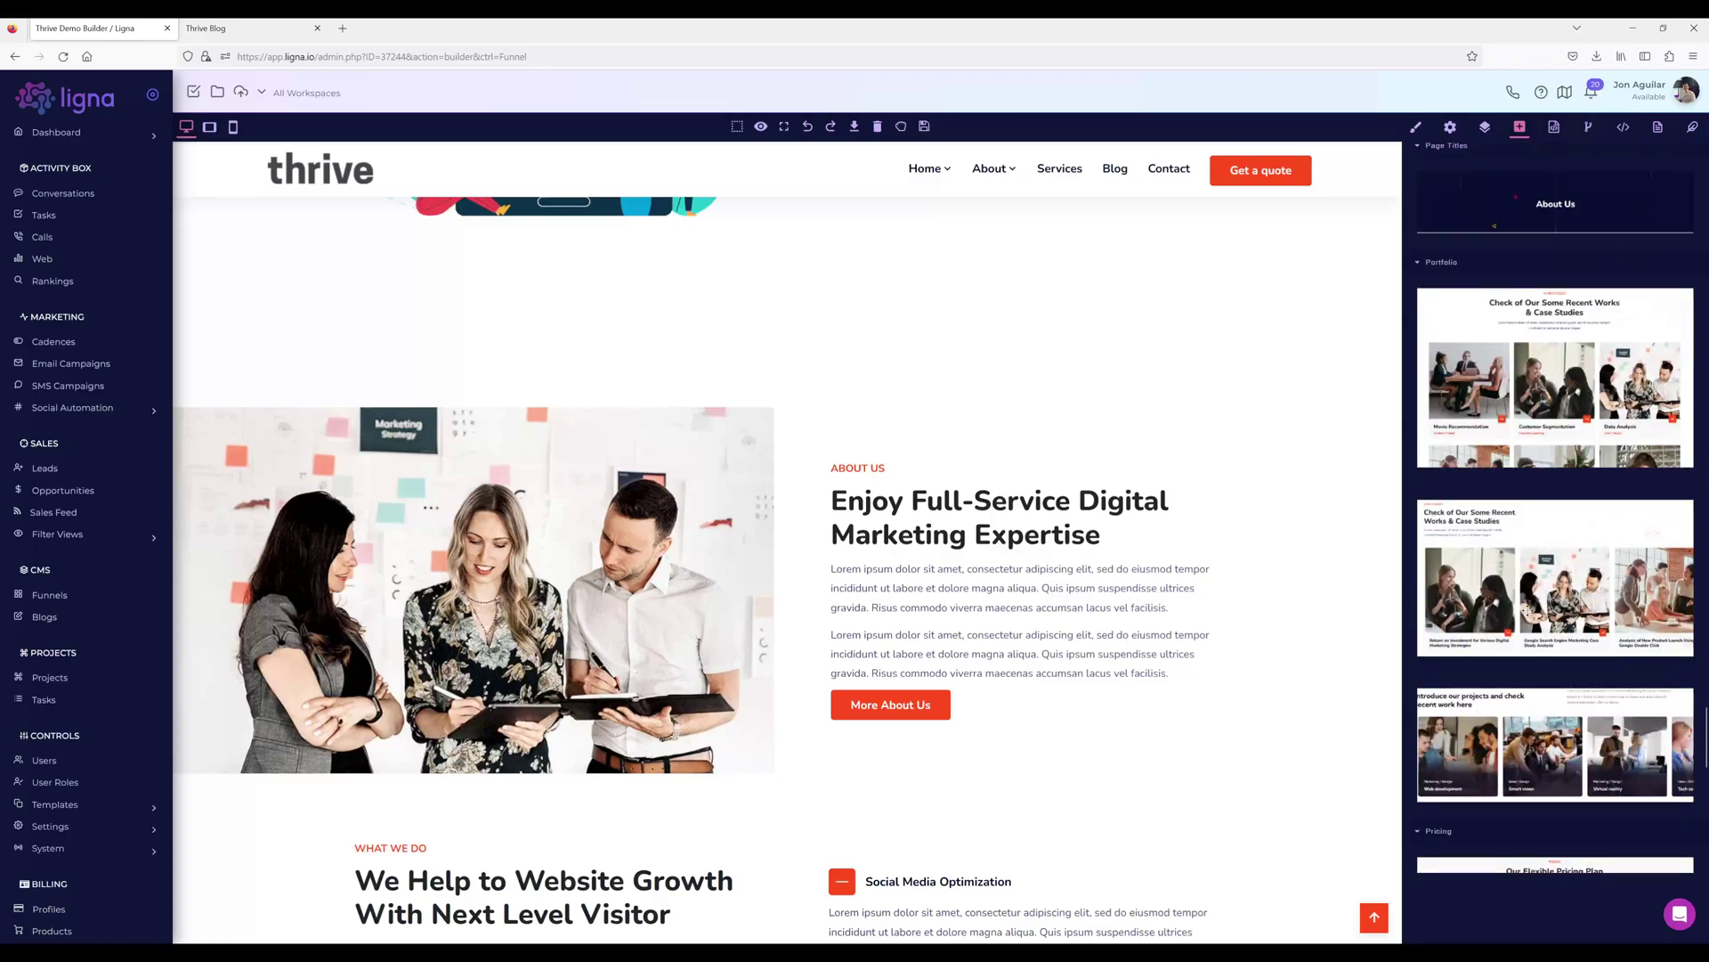
scroll(1553, 534, down, 5)
scroll(1554, 534, up, 9)
scroll(1164, 589, up, 5)
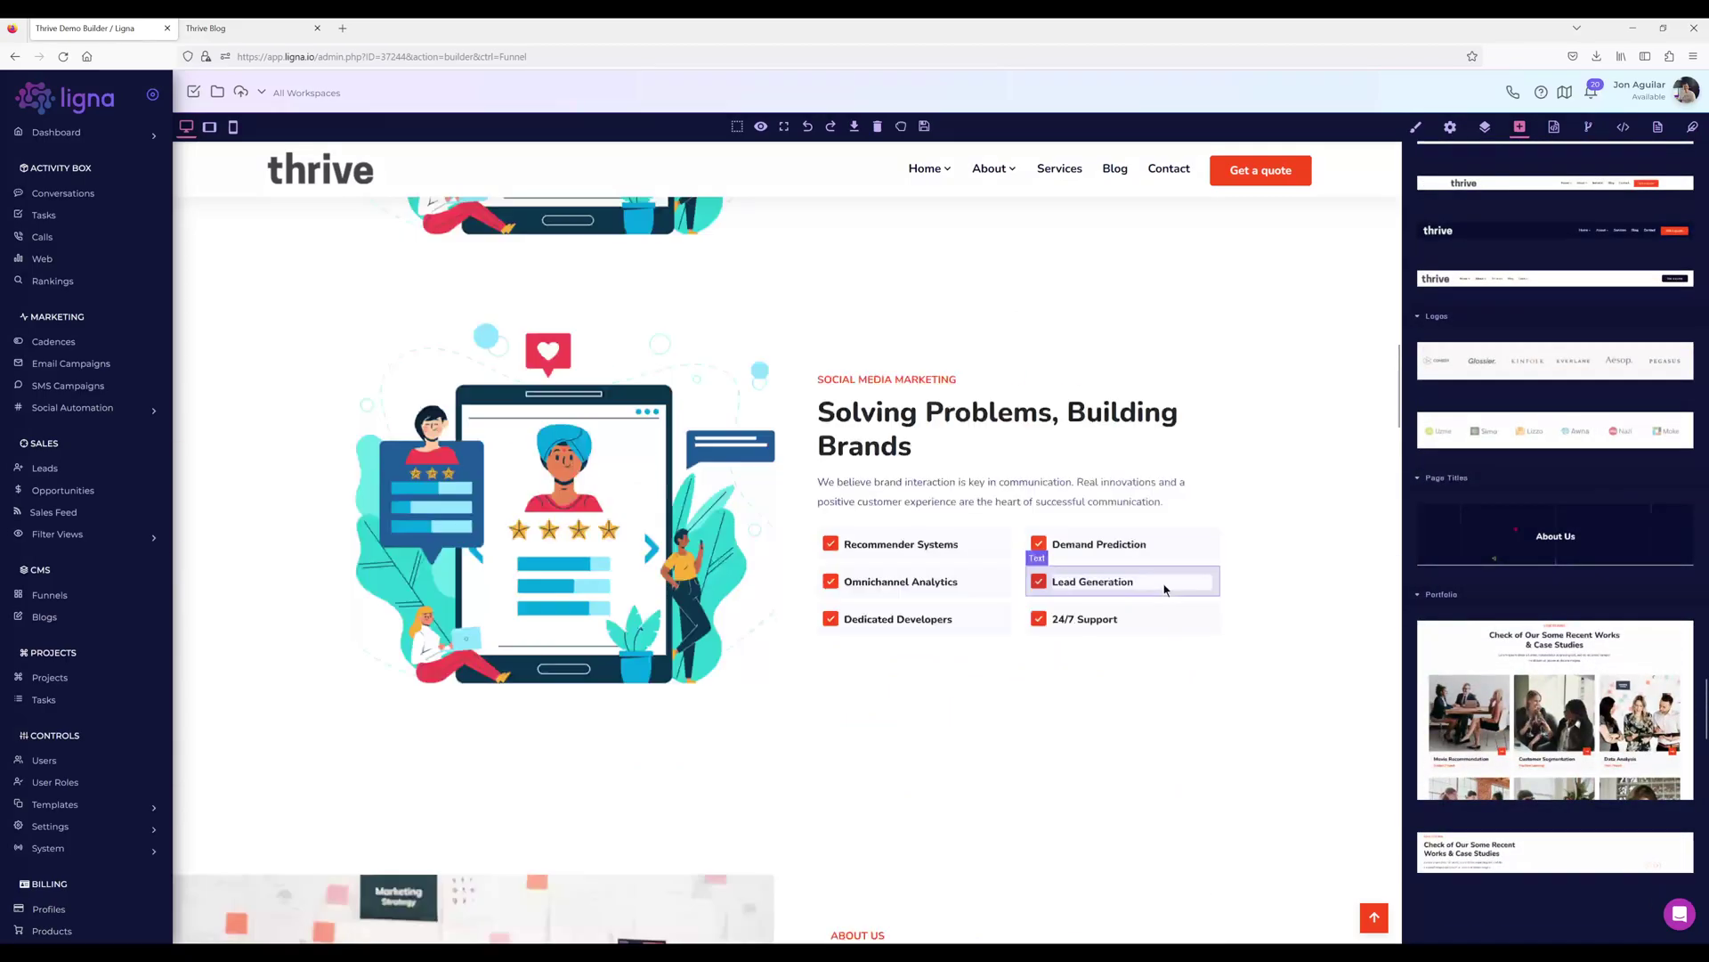
scroll(1164, 589, up, 4)
scroll(1554, 534, up, 4)
Show the funnel's pages and try a New Page with Blank Template in the Root group
click(1657, 129)
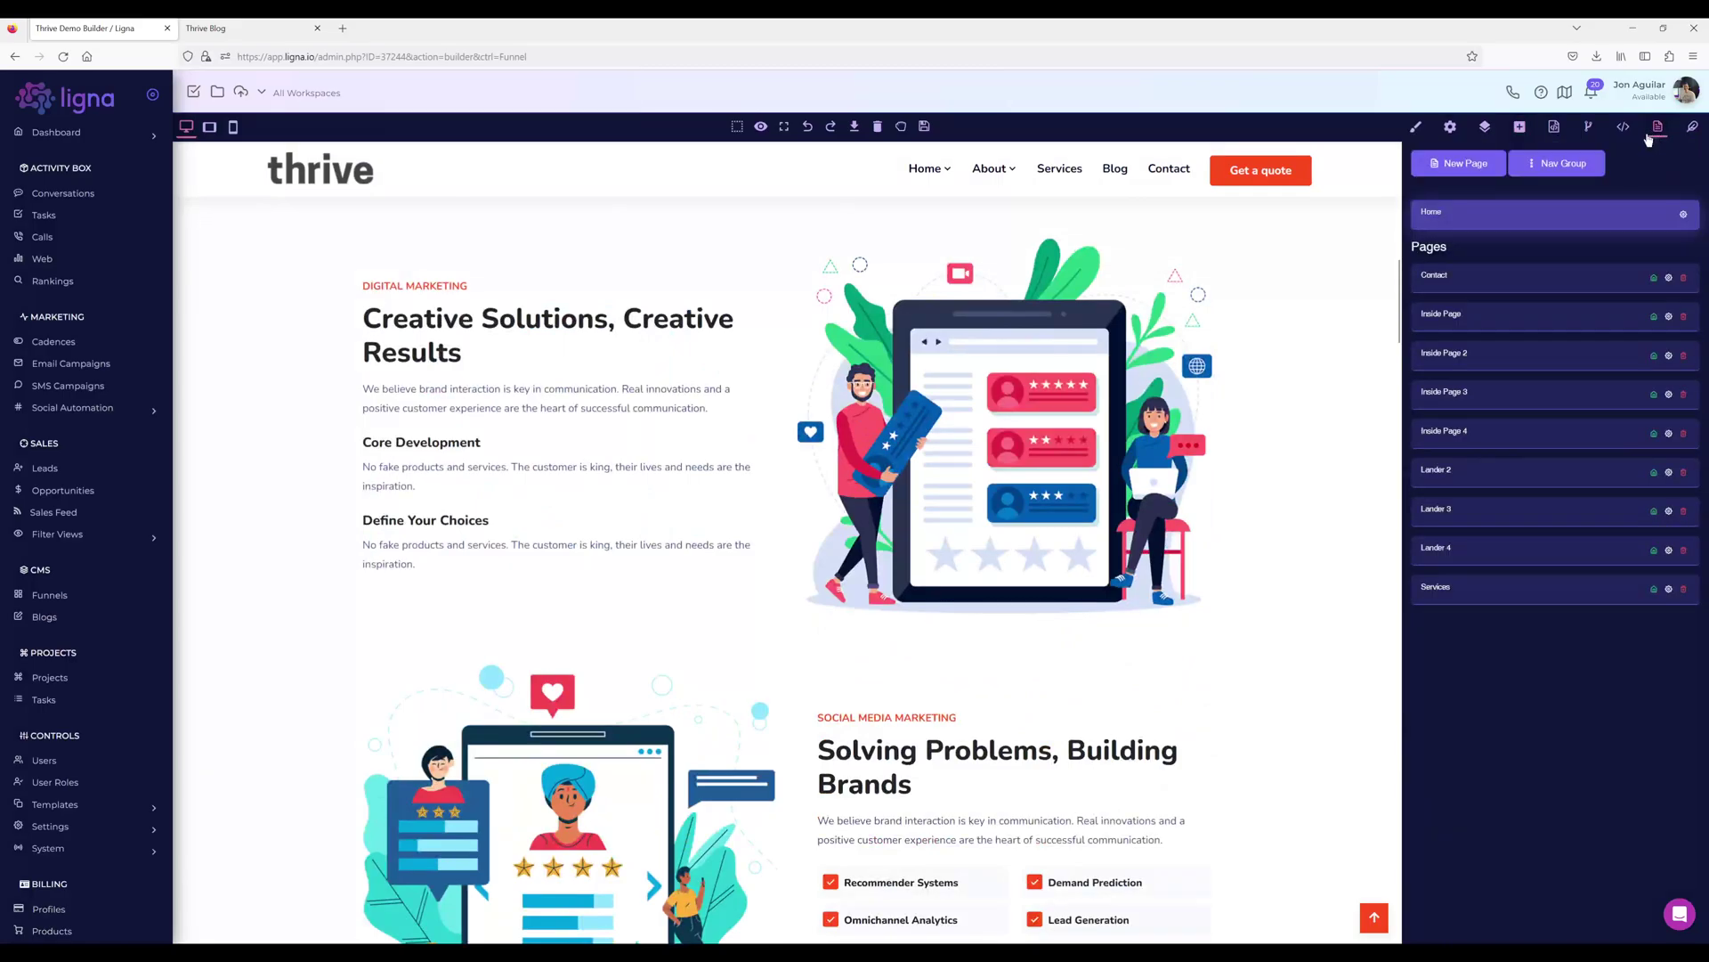
click(1490, 176)
click(889, 141)
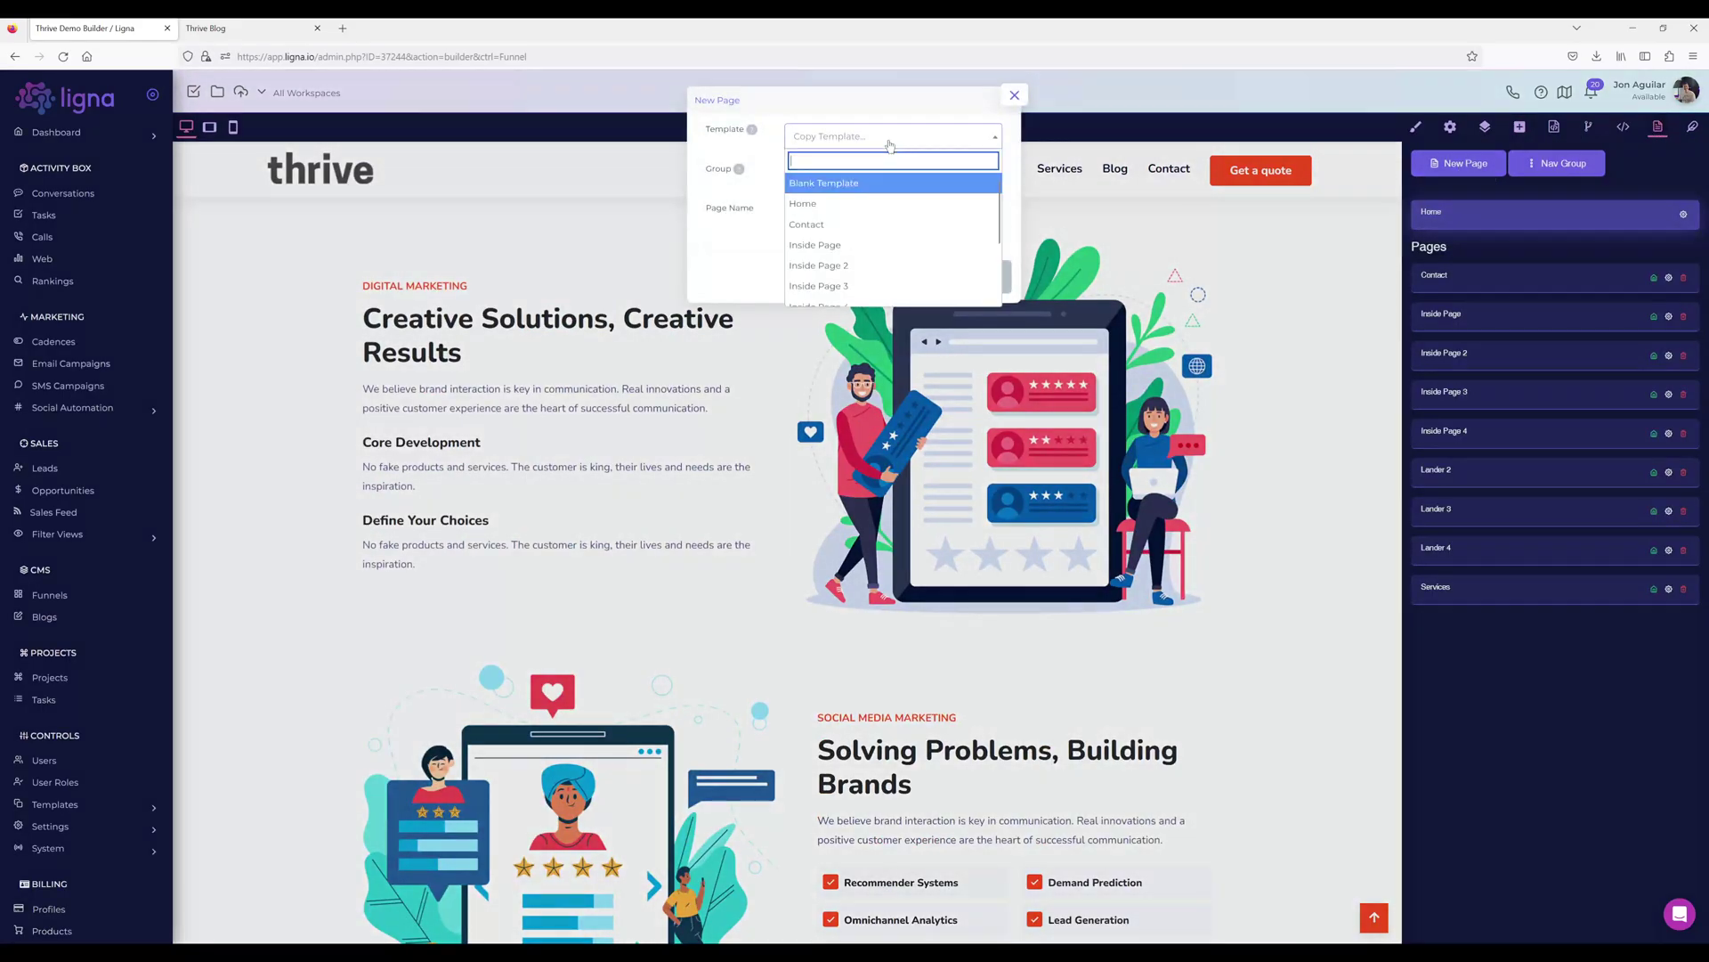
click(845, 184)
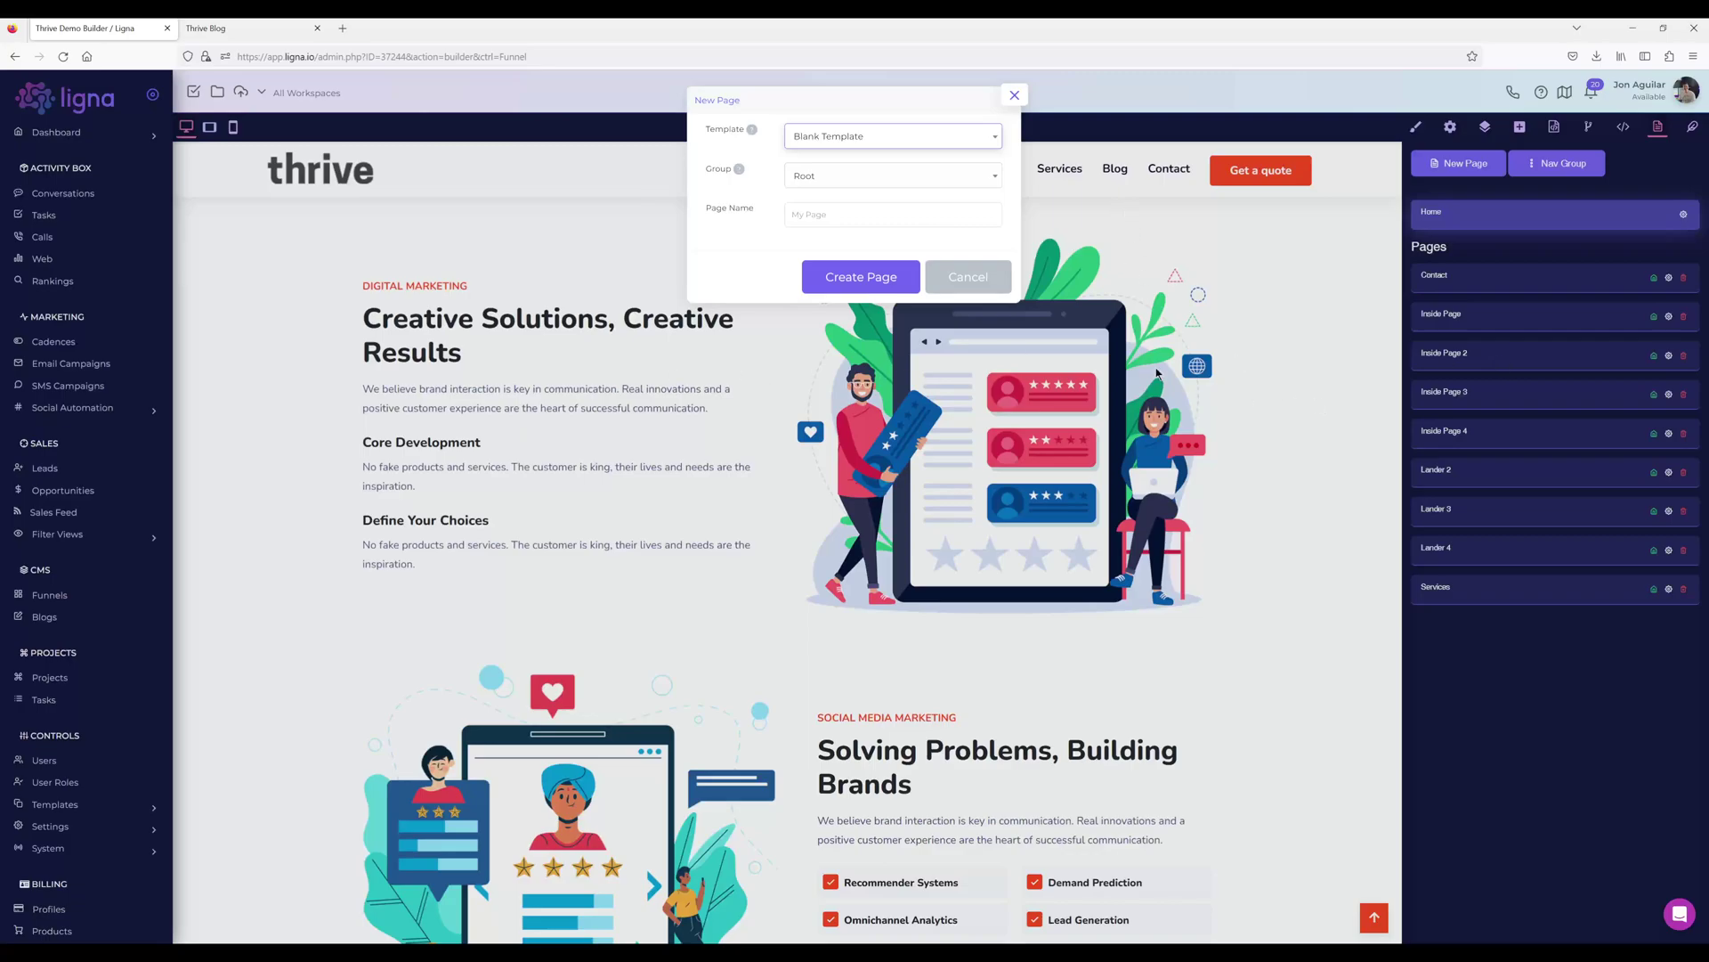
click(815, 181)
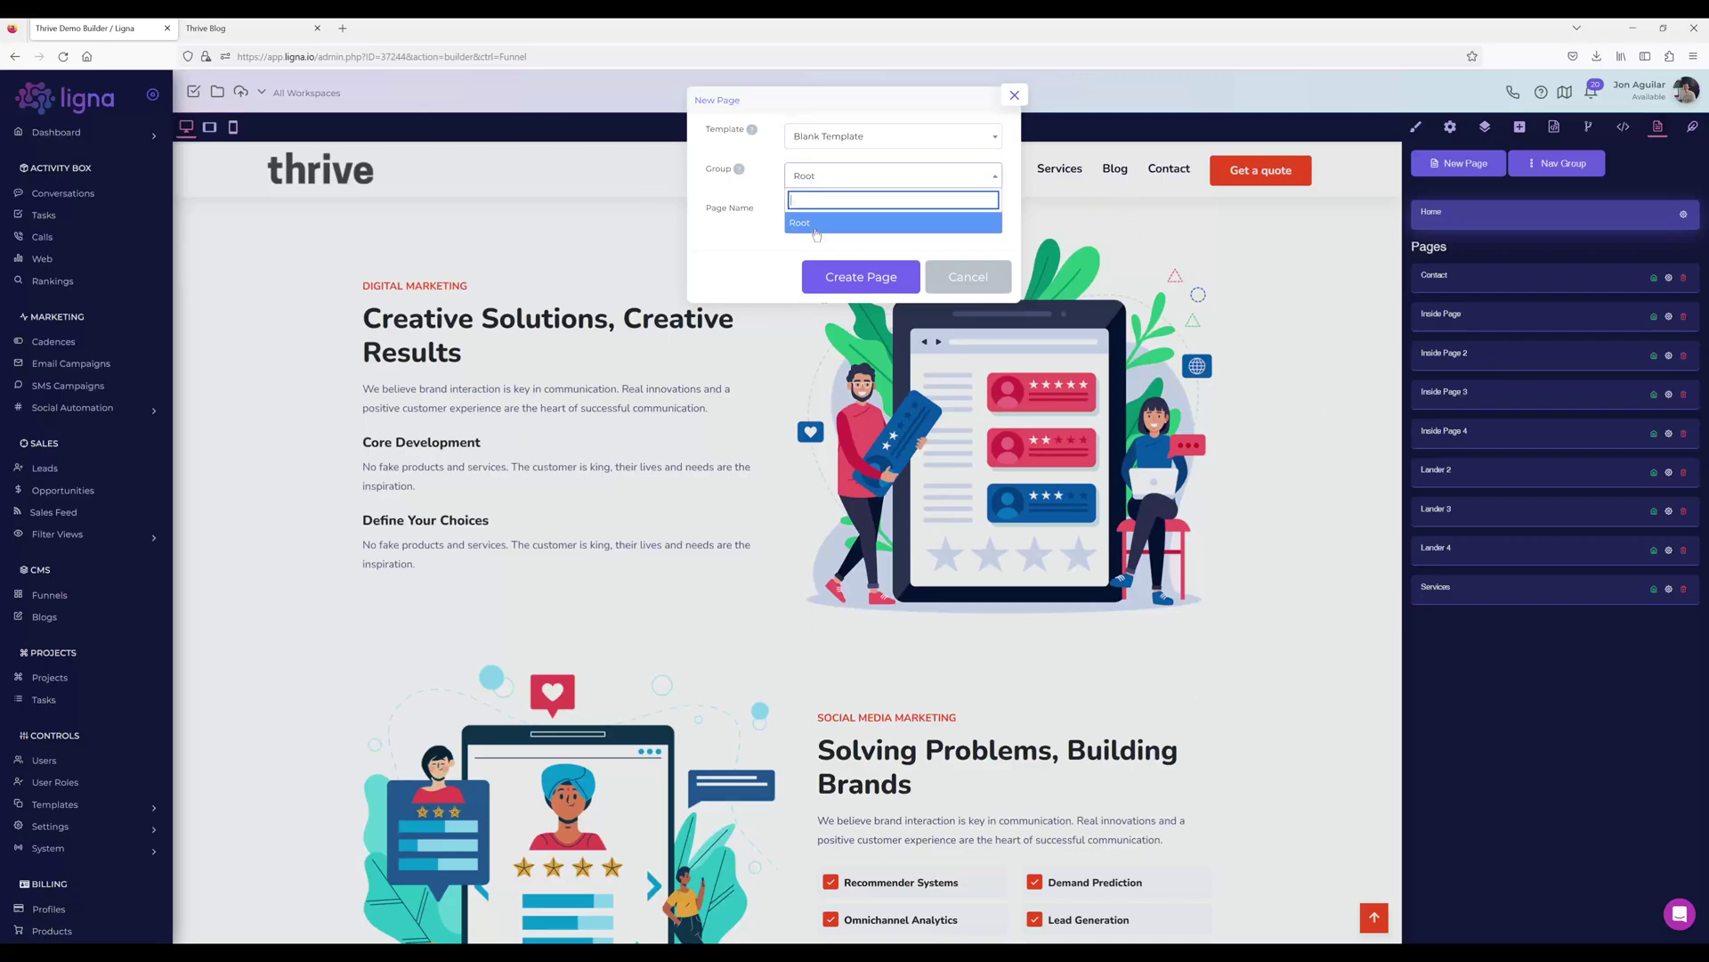
click(815, 186)
click(833, 138)
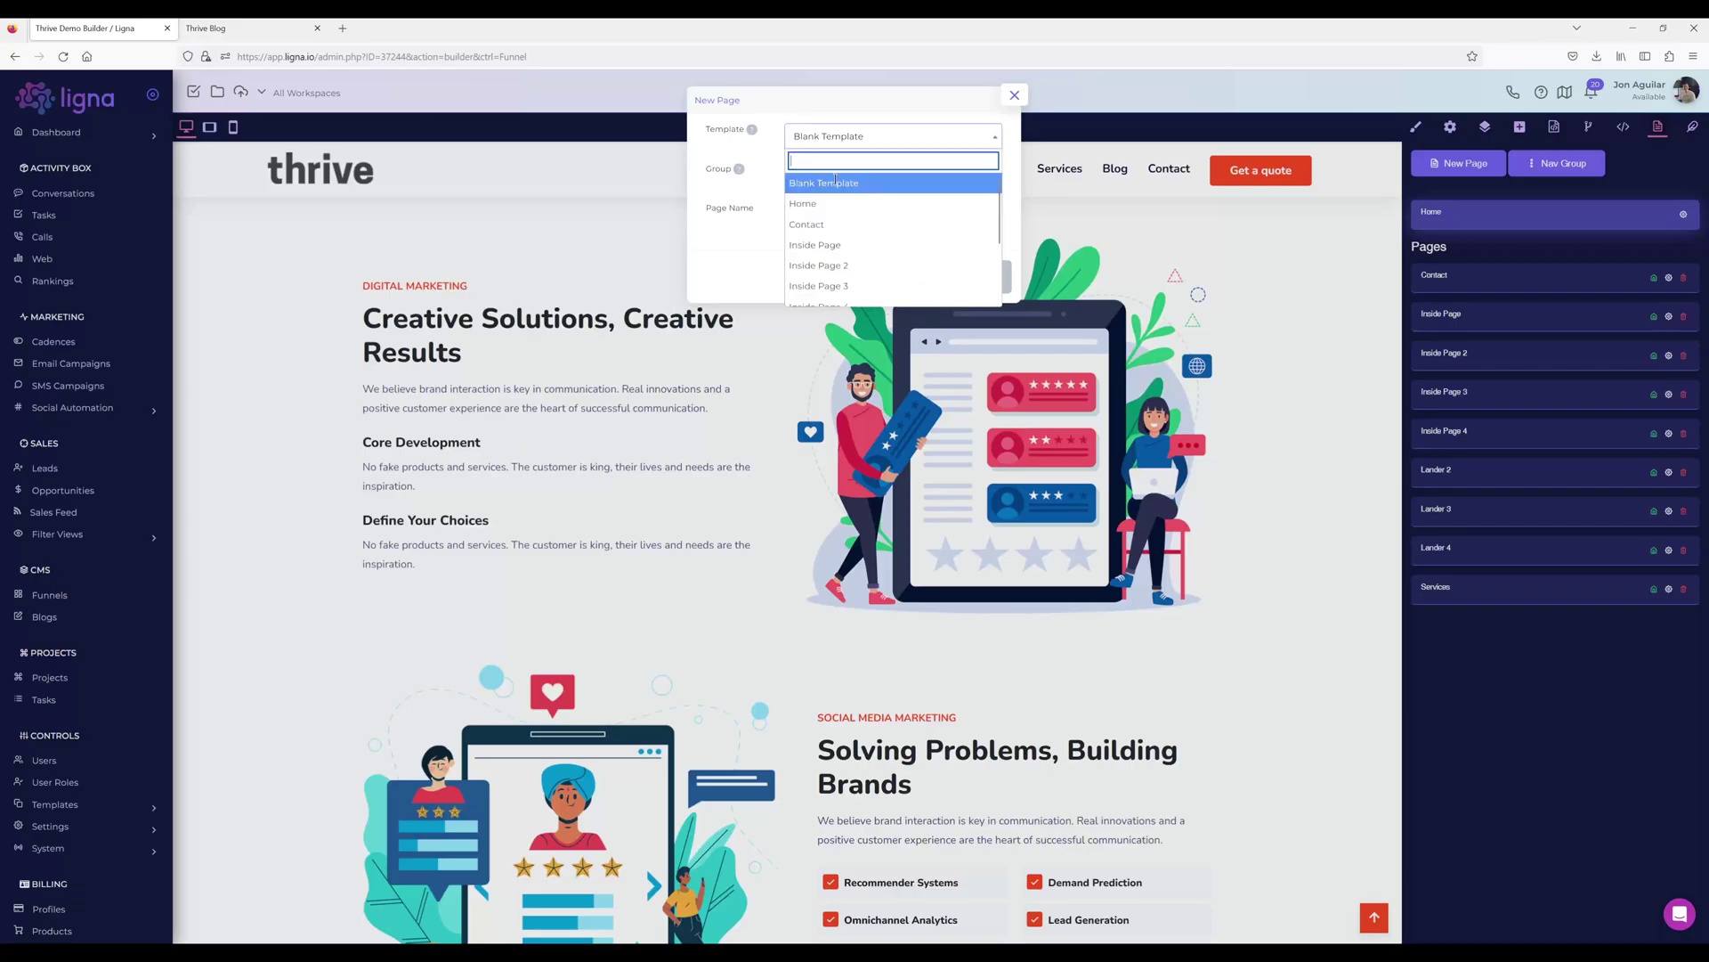
scroll(850, 251, down, 2)
scroll(850, 250, down, 1)
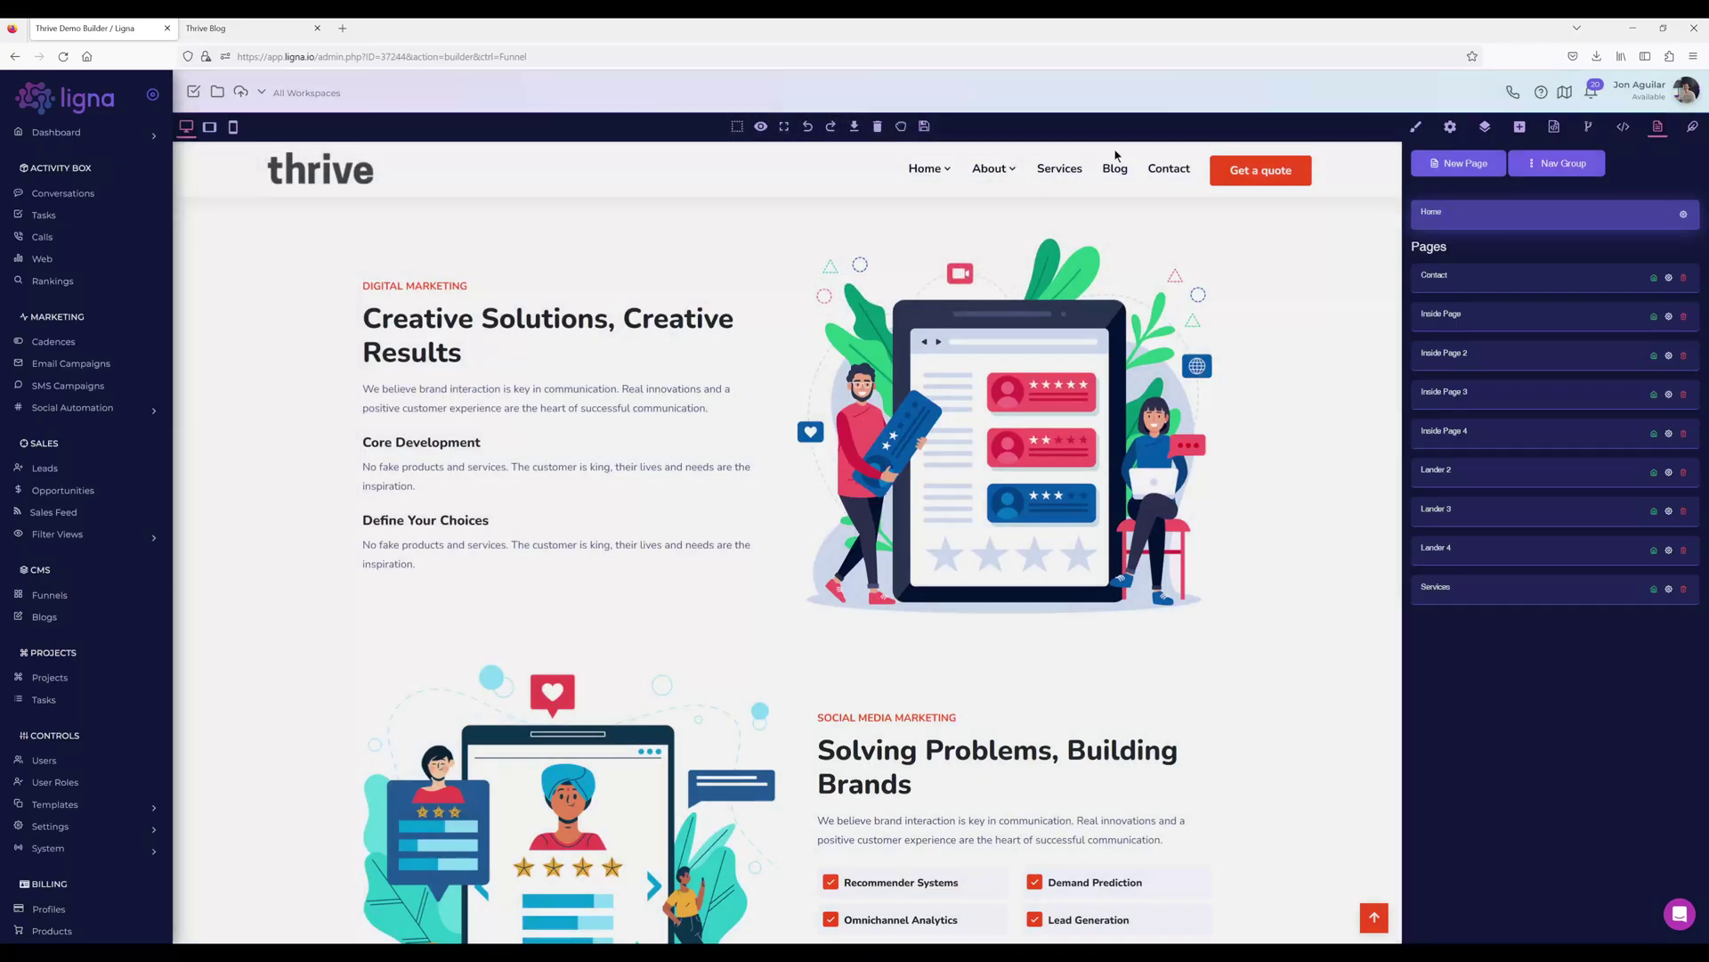
Open Lander 4 in the builder and scroll its IT-partner hero section
scroll(1164, 496, up, 7)
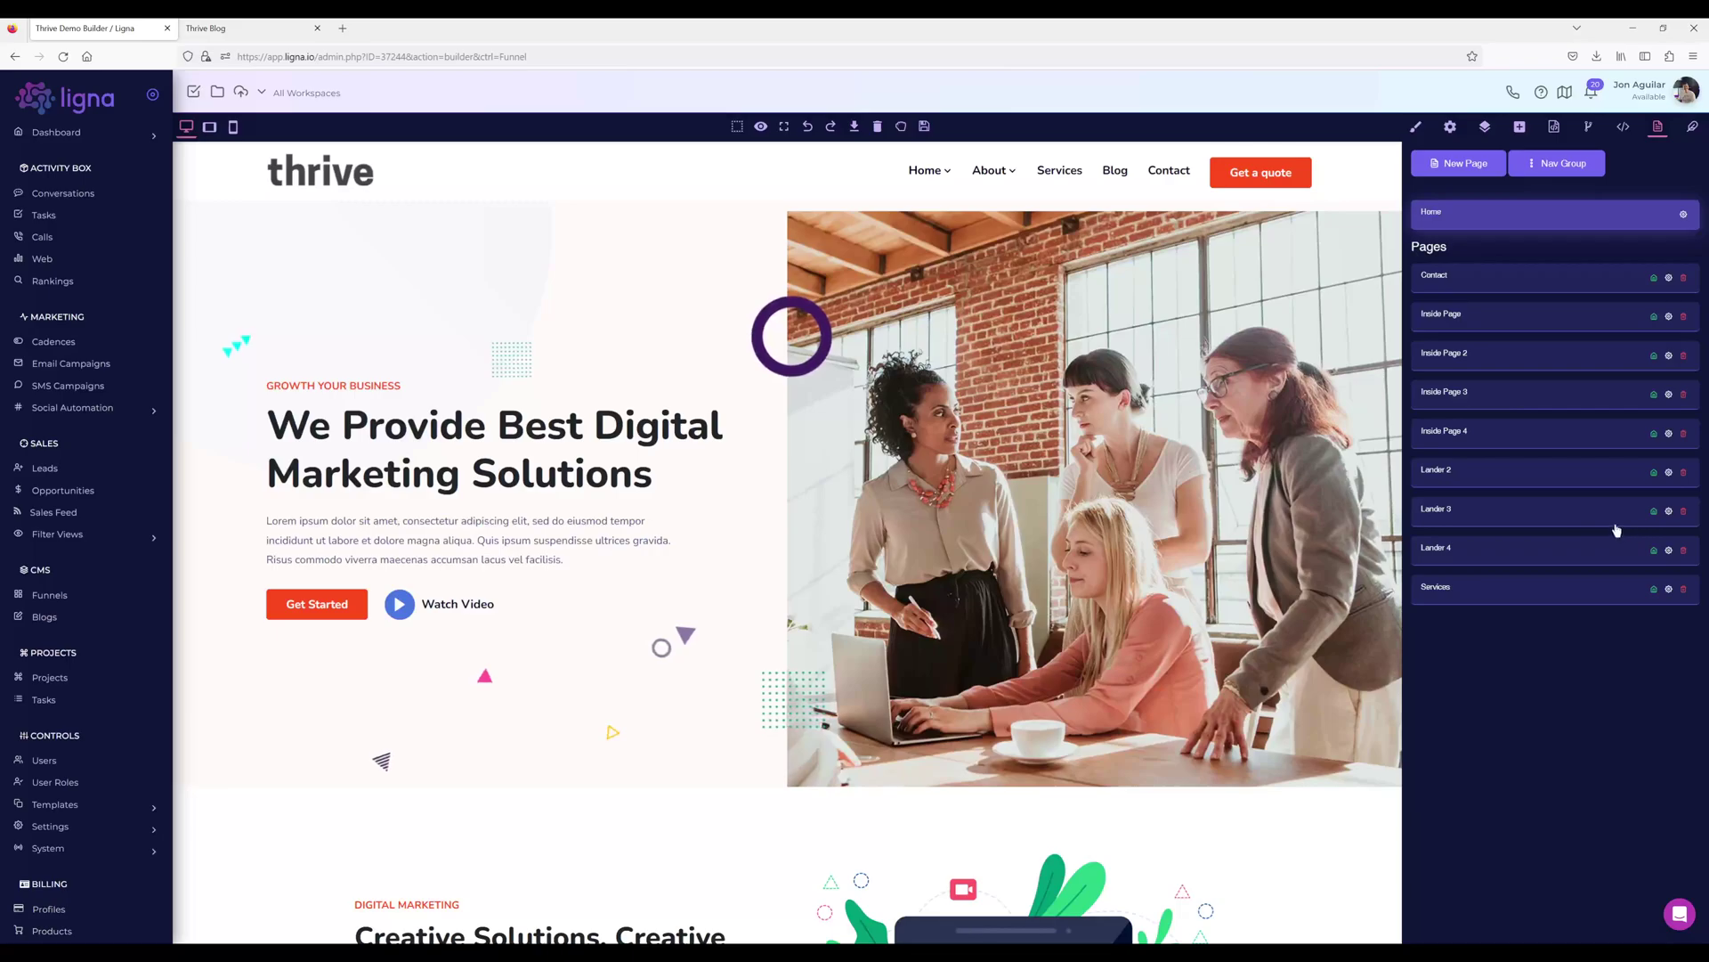
click(1437, 550)
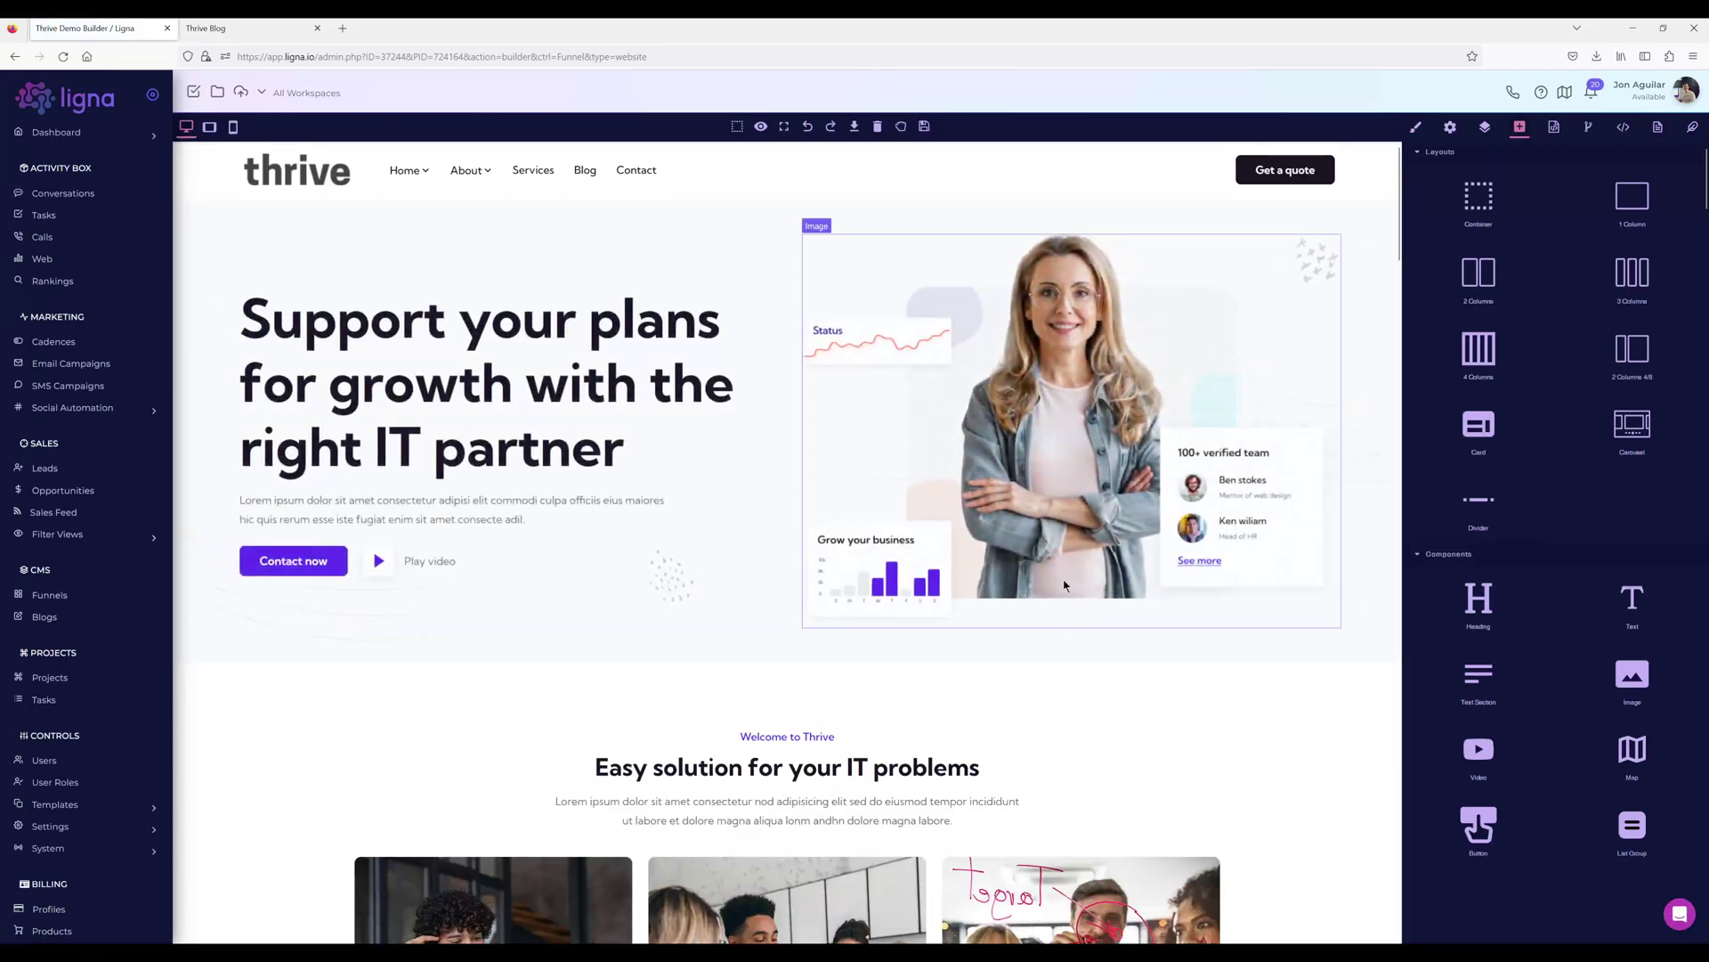
scroll(1146, 560, down, 10)
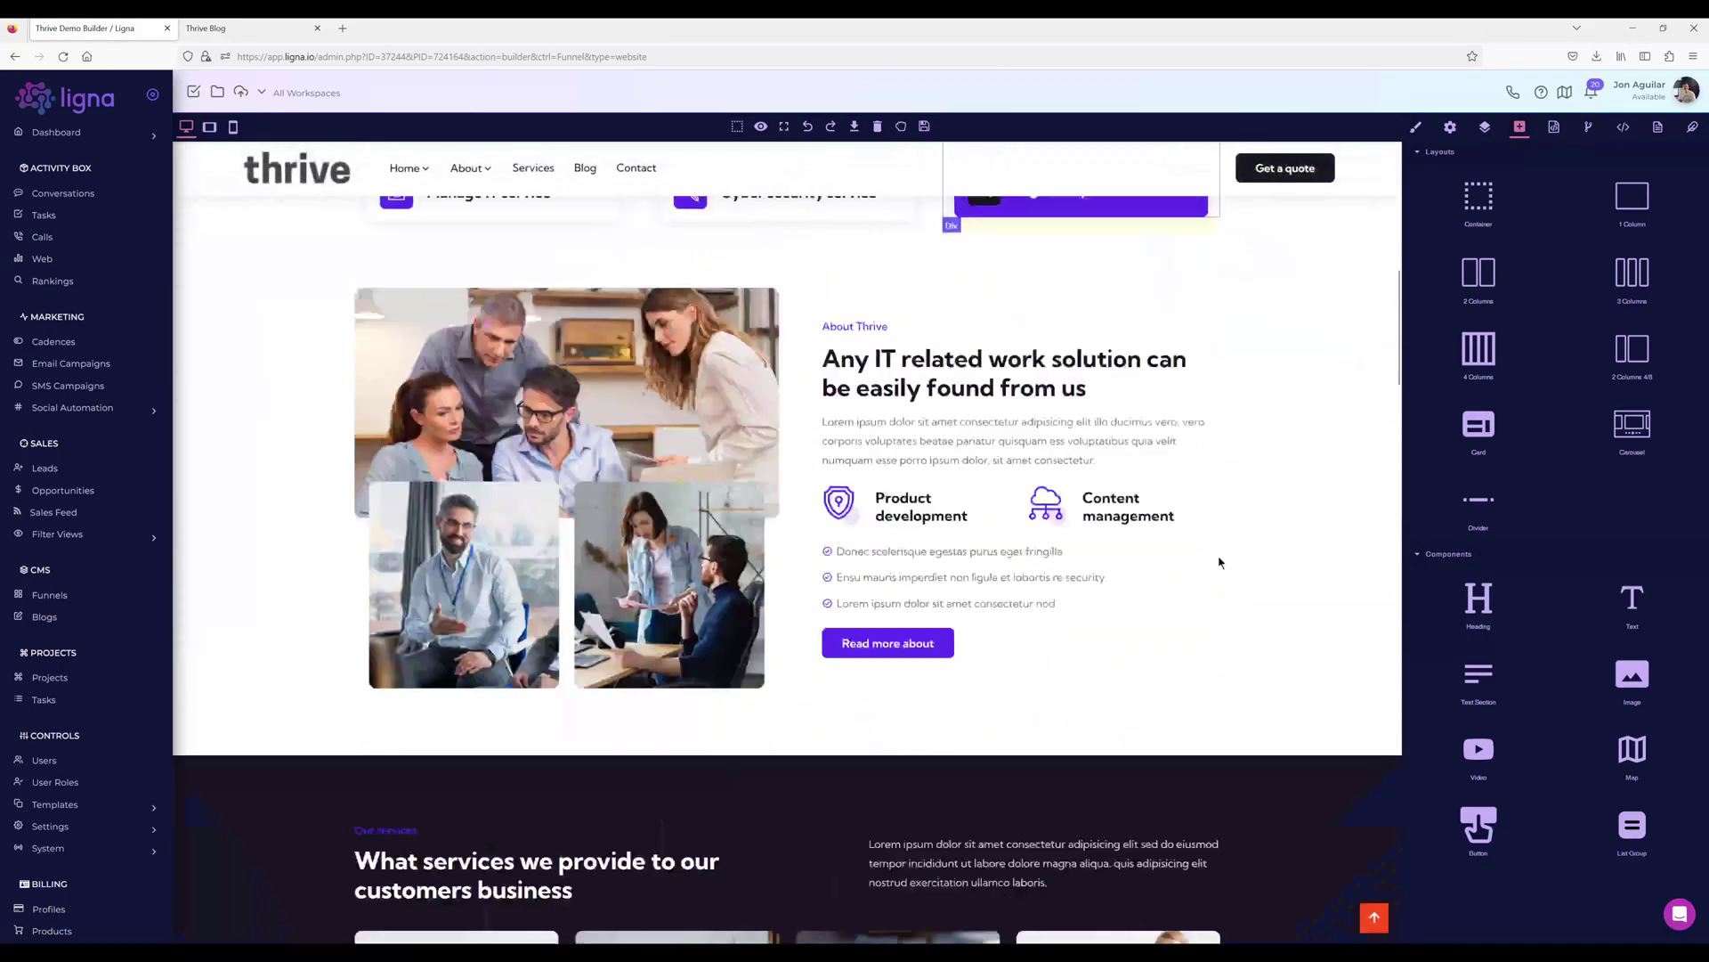
scroll(1219, 560, up, 10)
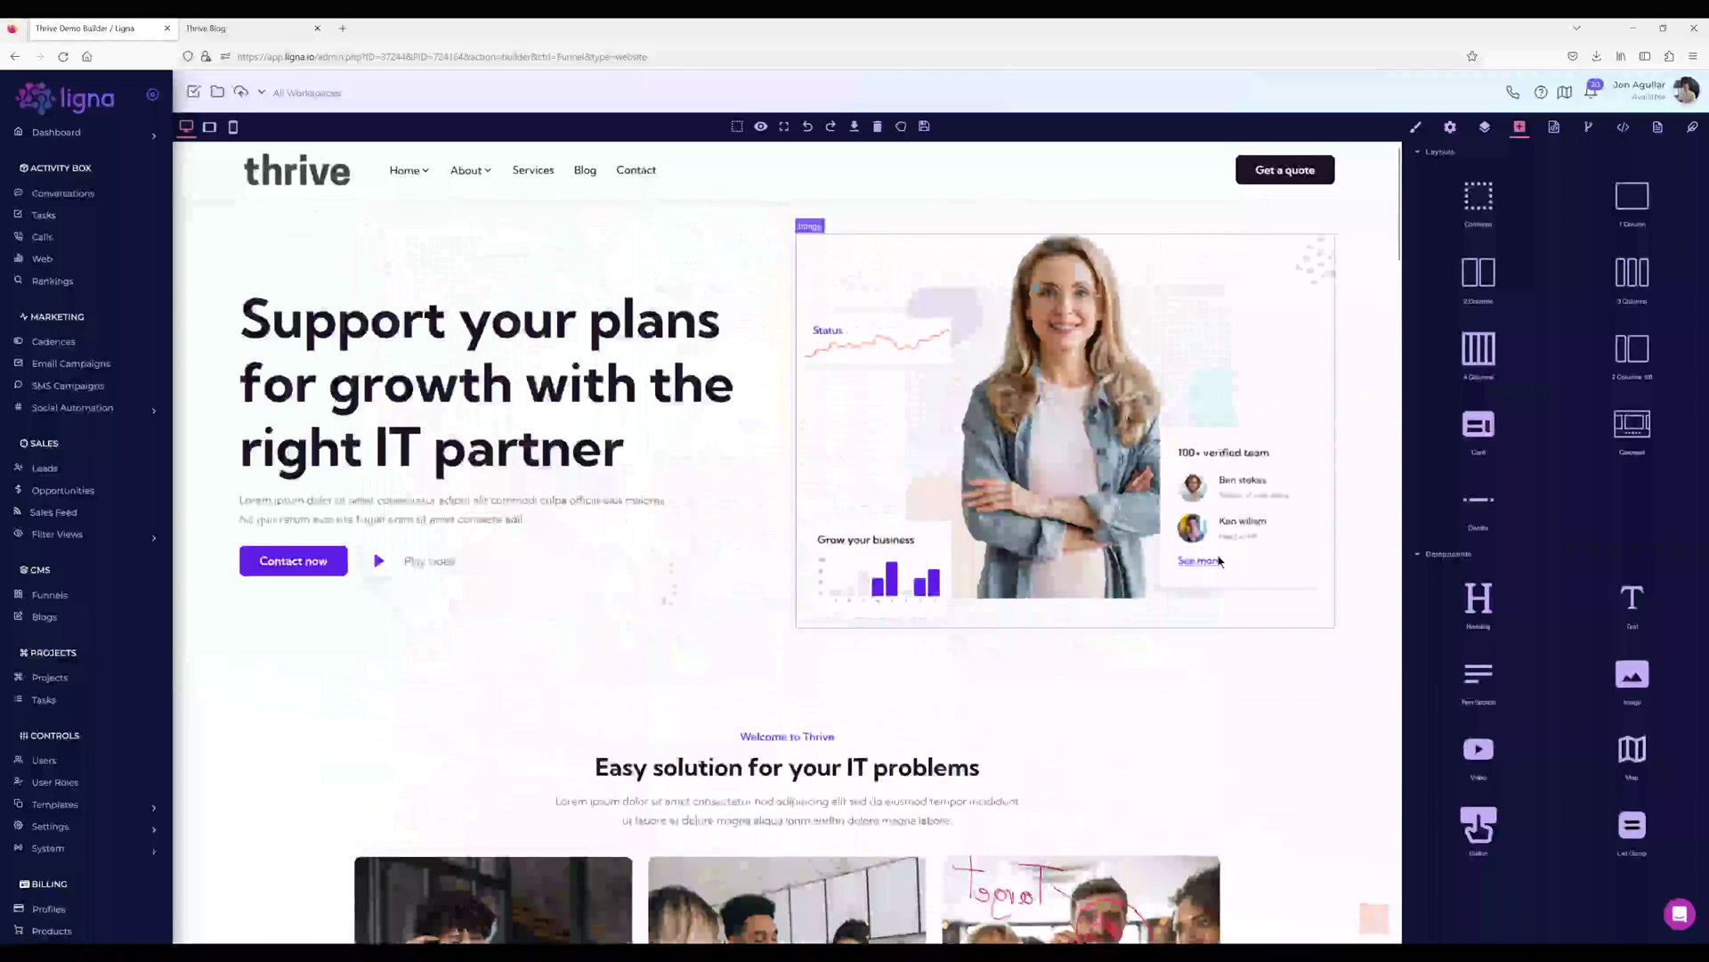
Swap Lander 4 in as home page from the Pages panel, confirming 'Yes, make home page!'
click(1657, 127)
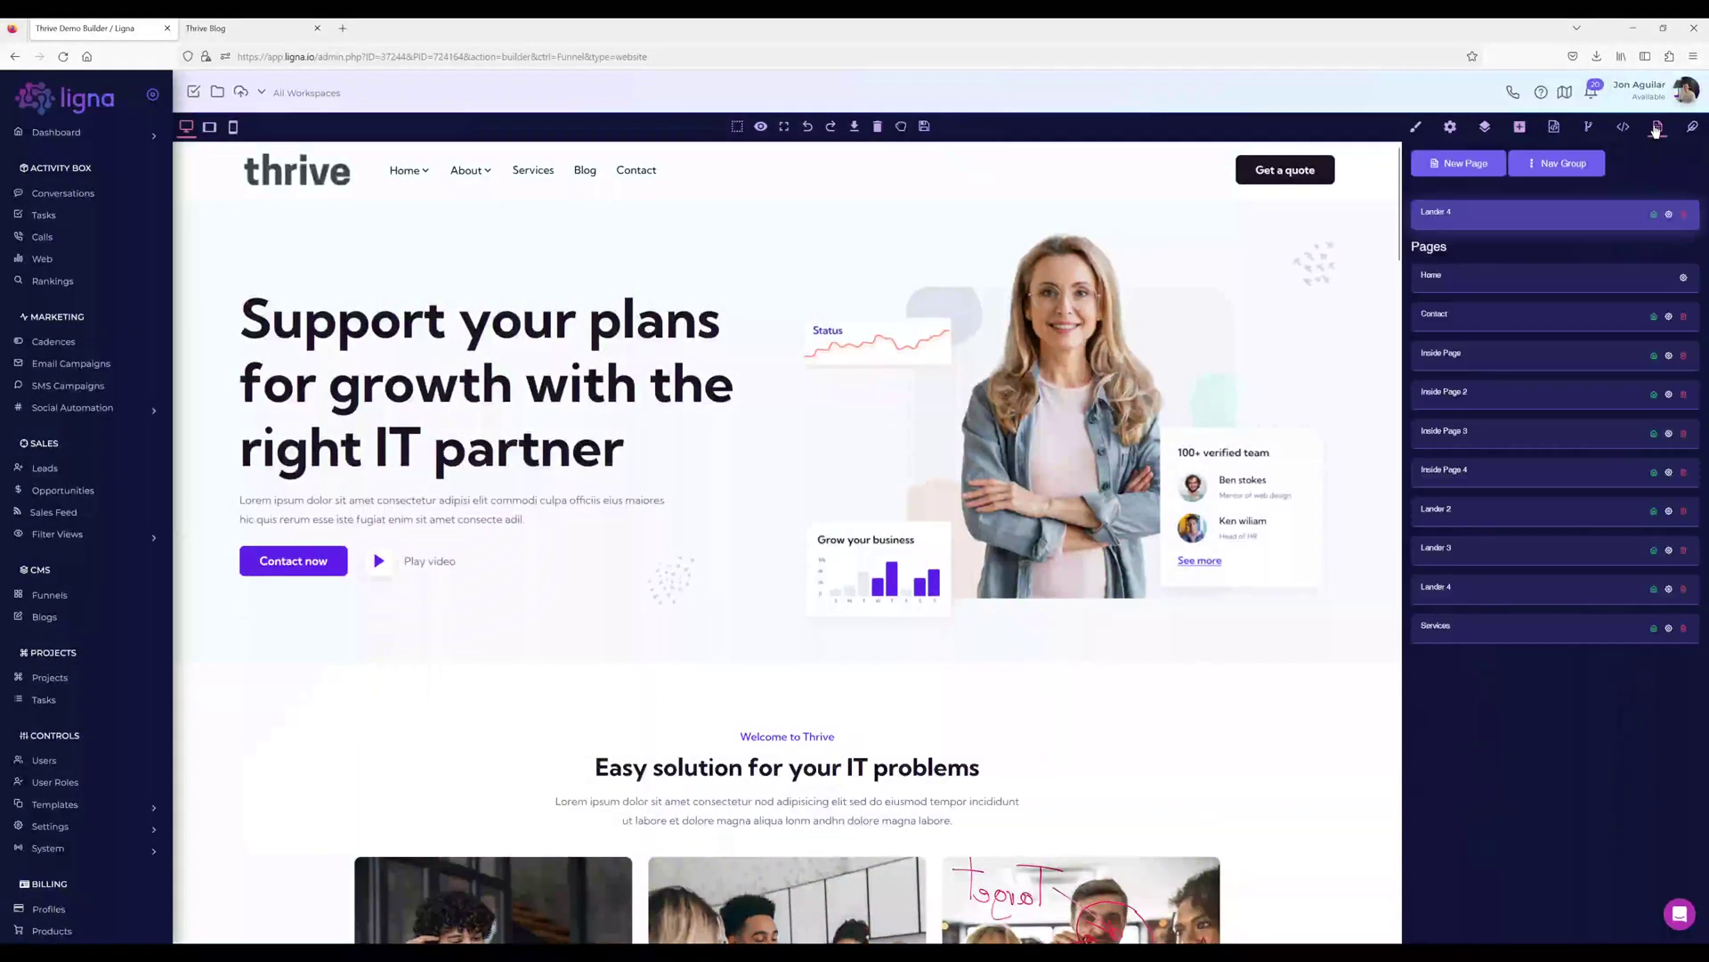
click(1653, 216)
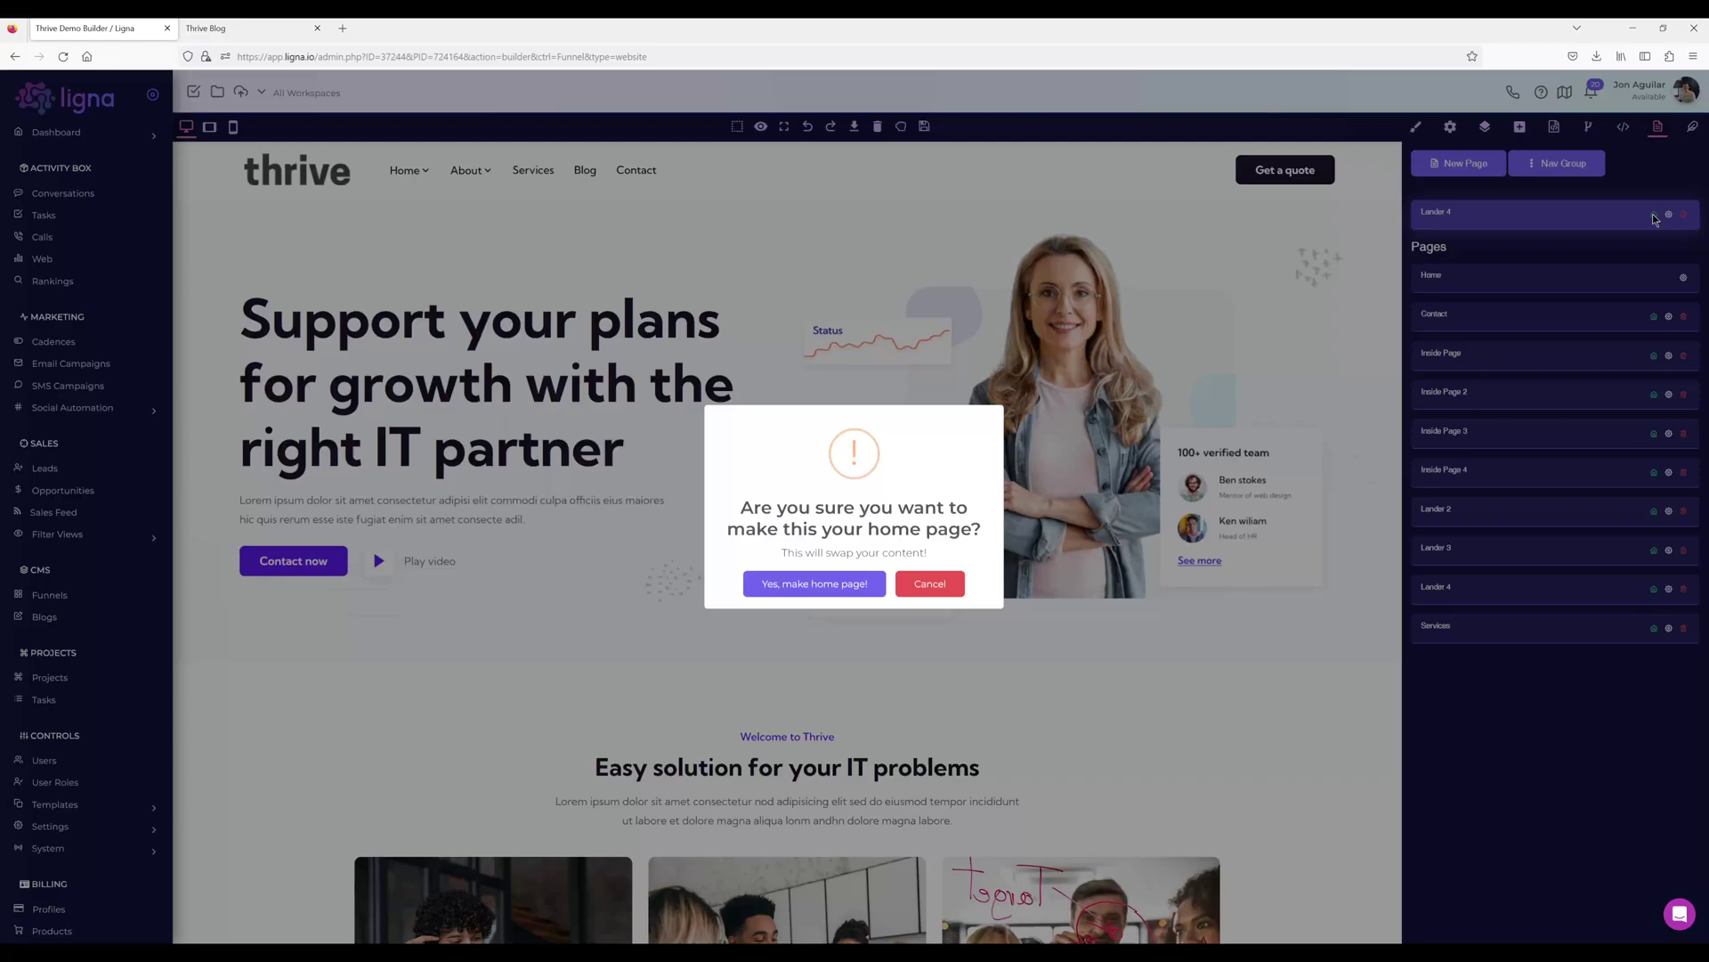
click(802, 583)
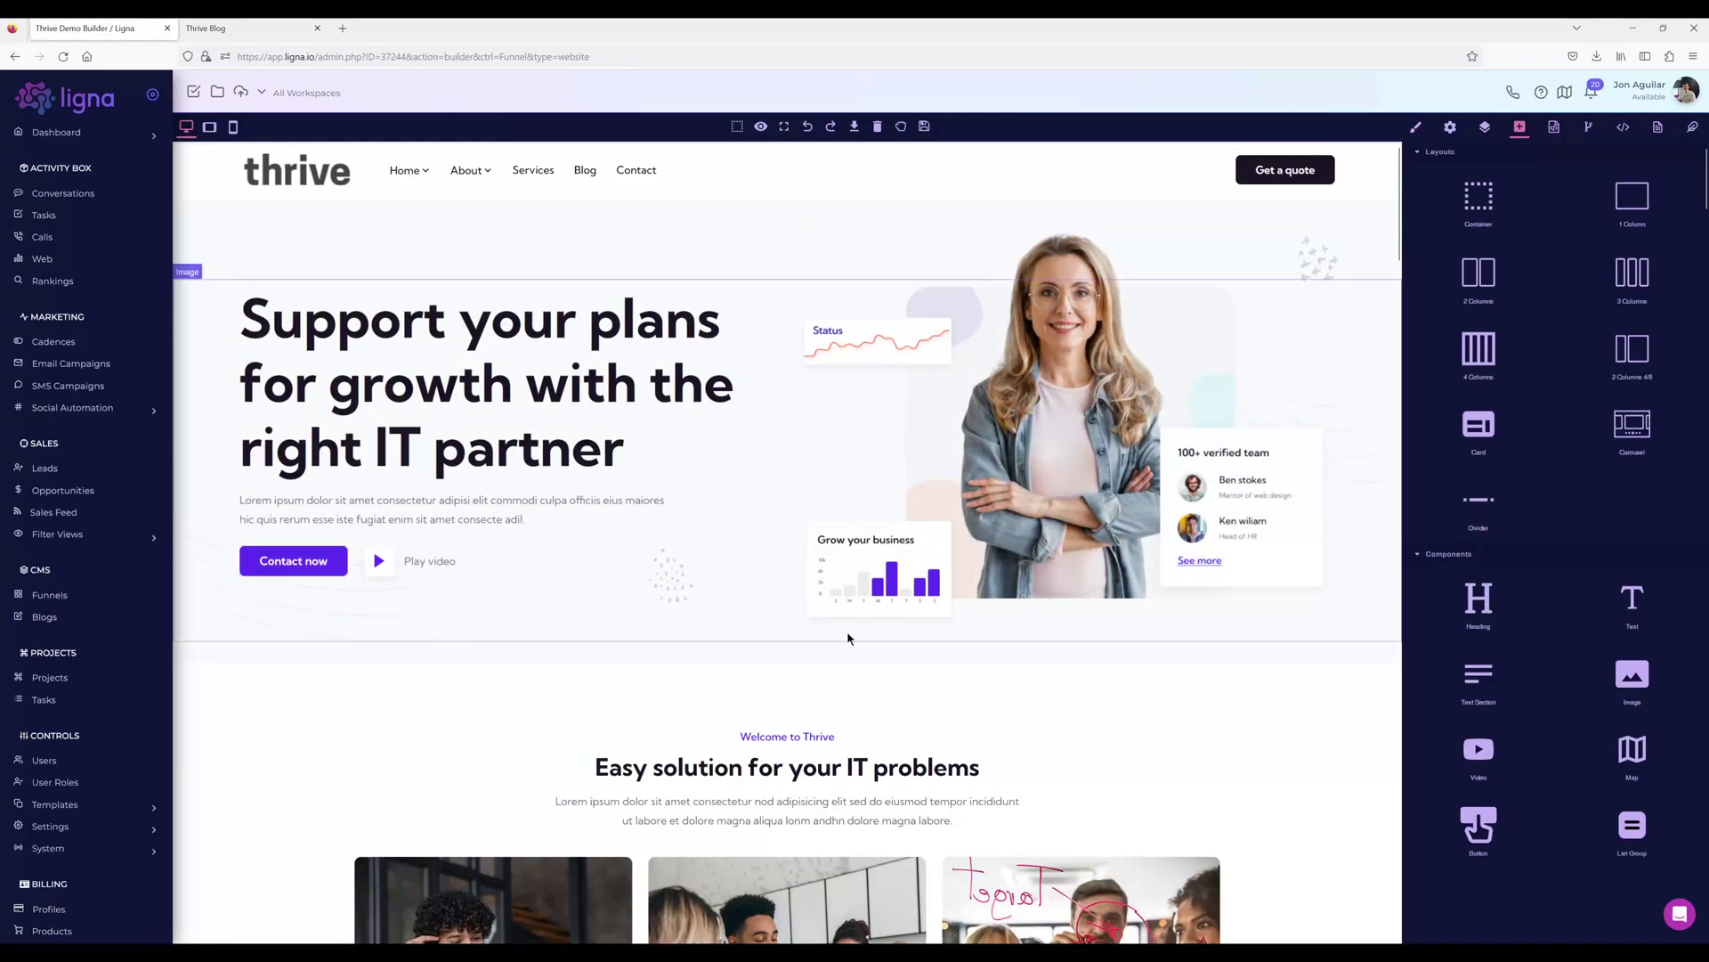
scroll(1004, 672, down, 5)
scroll(998, 665, up, 5)
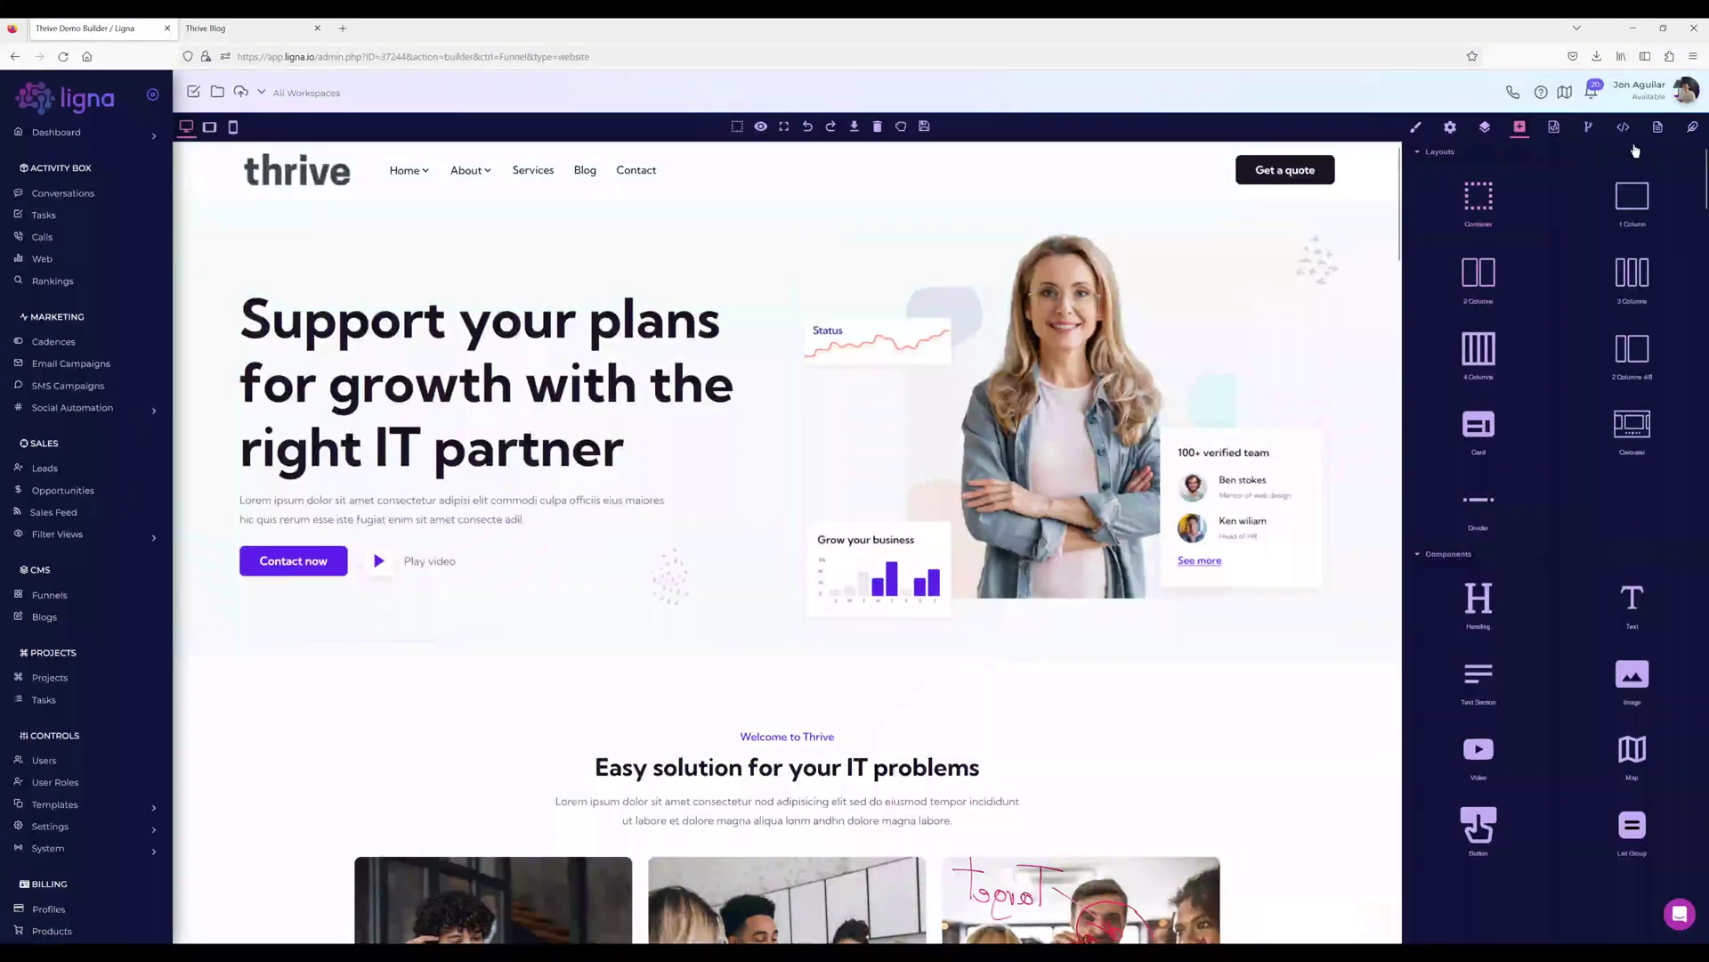
Check the home page in the page list, then return to the Elements panel
click(1658, 129)
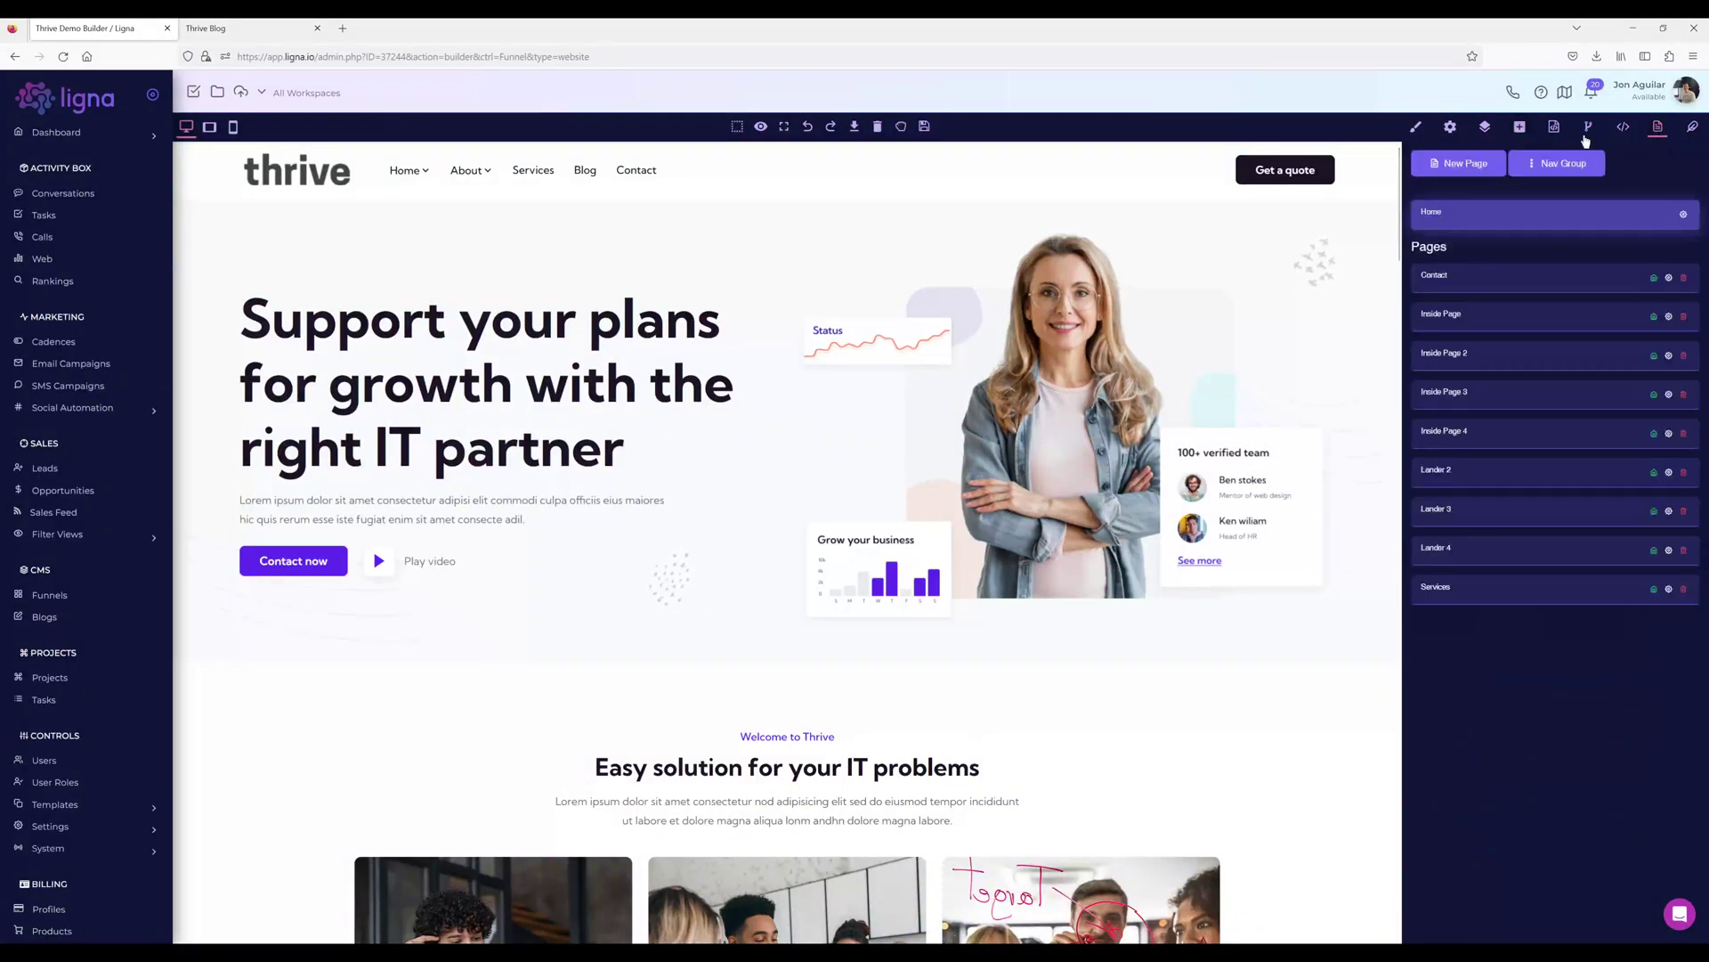
click(1519, 129)
scroll(1536, 515, down, 10)
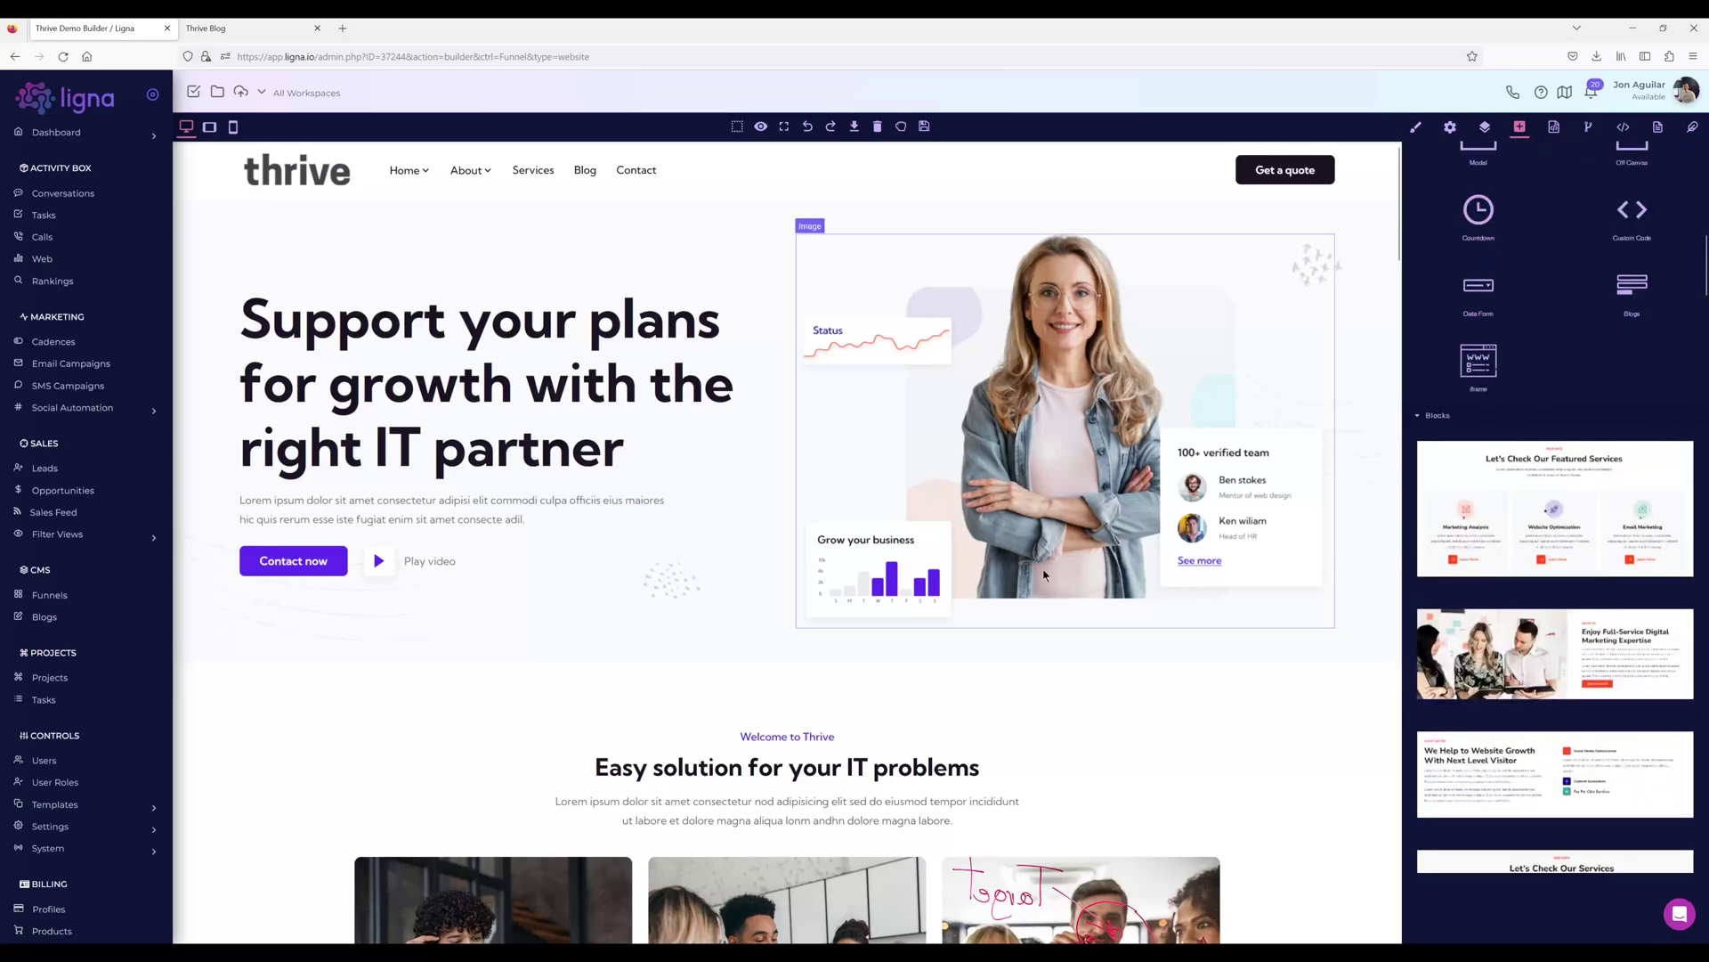
Set the theme fonts to Abril Fatface (main) and Abhaya Libre (second)
click(1691, 129)
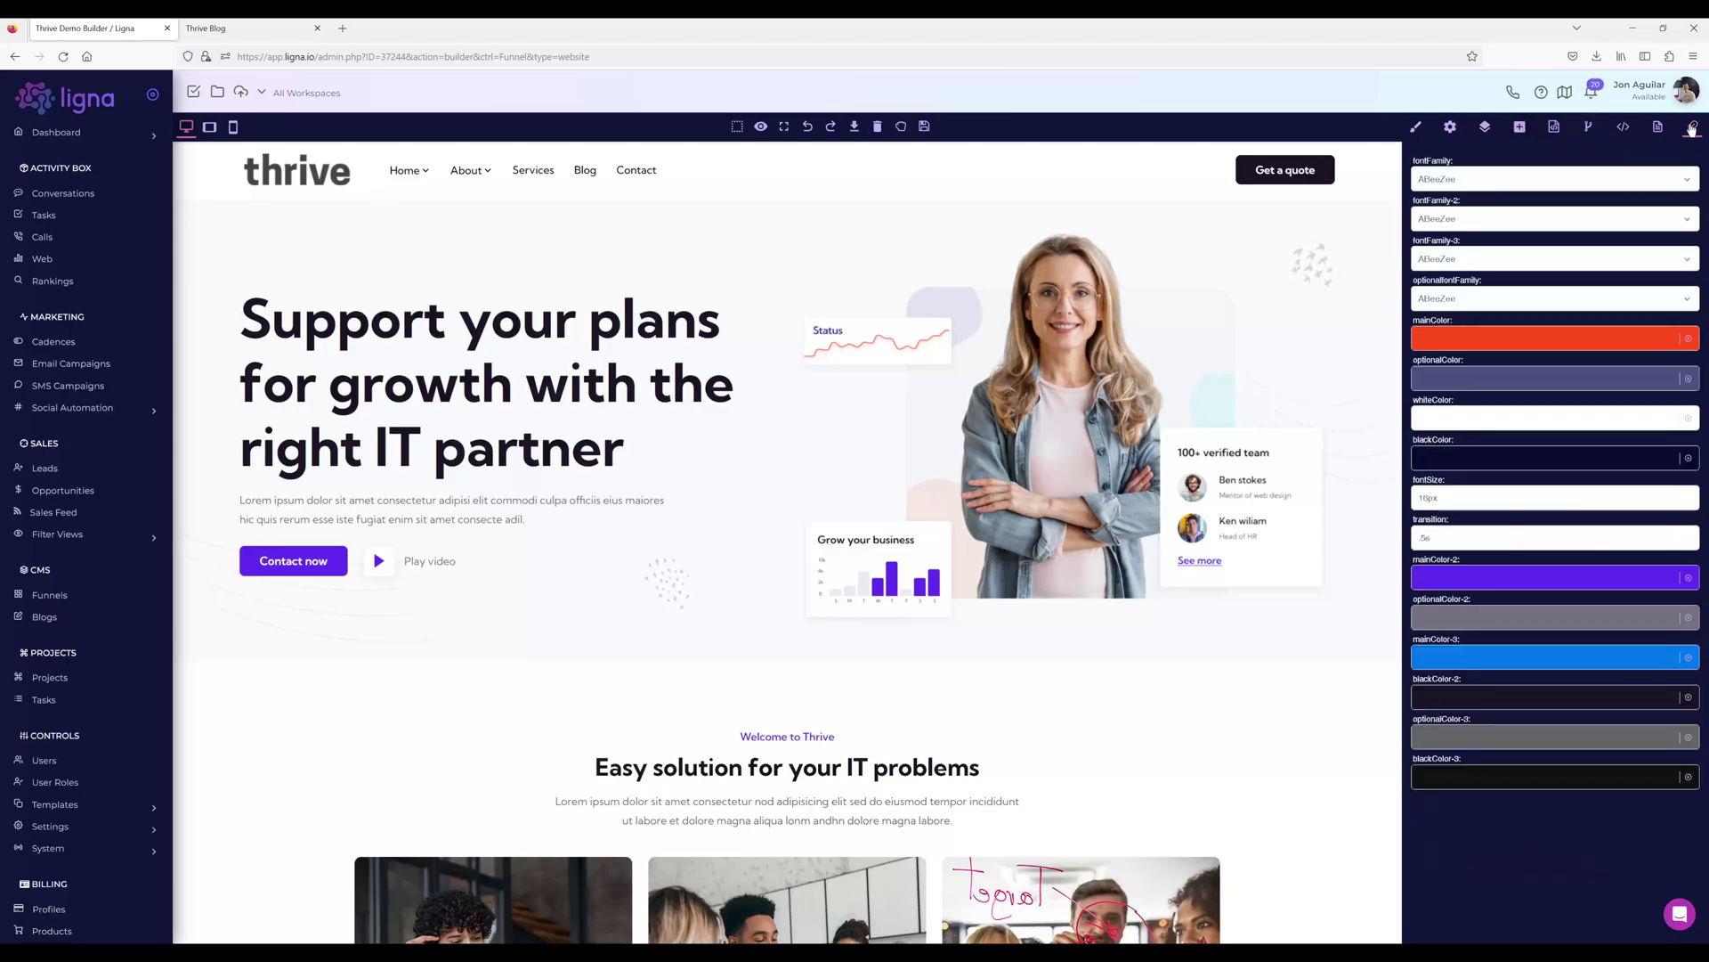
scroll(729, 384, down, 2)
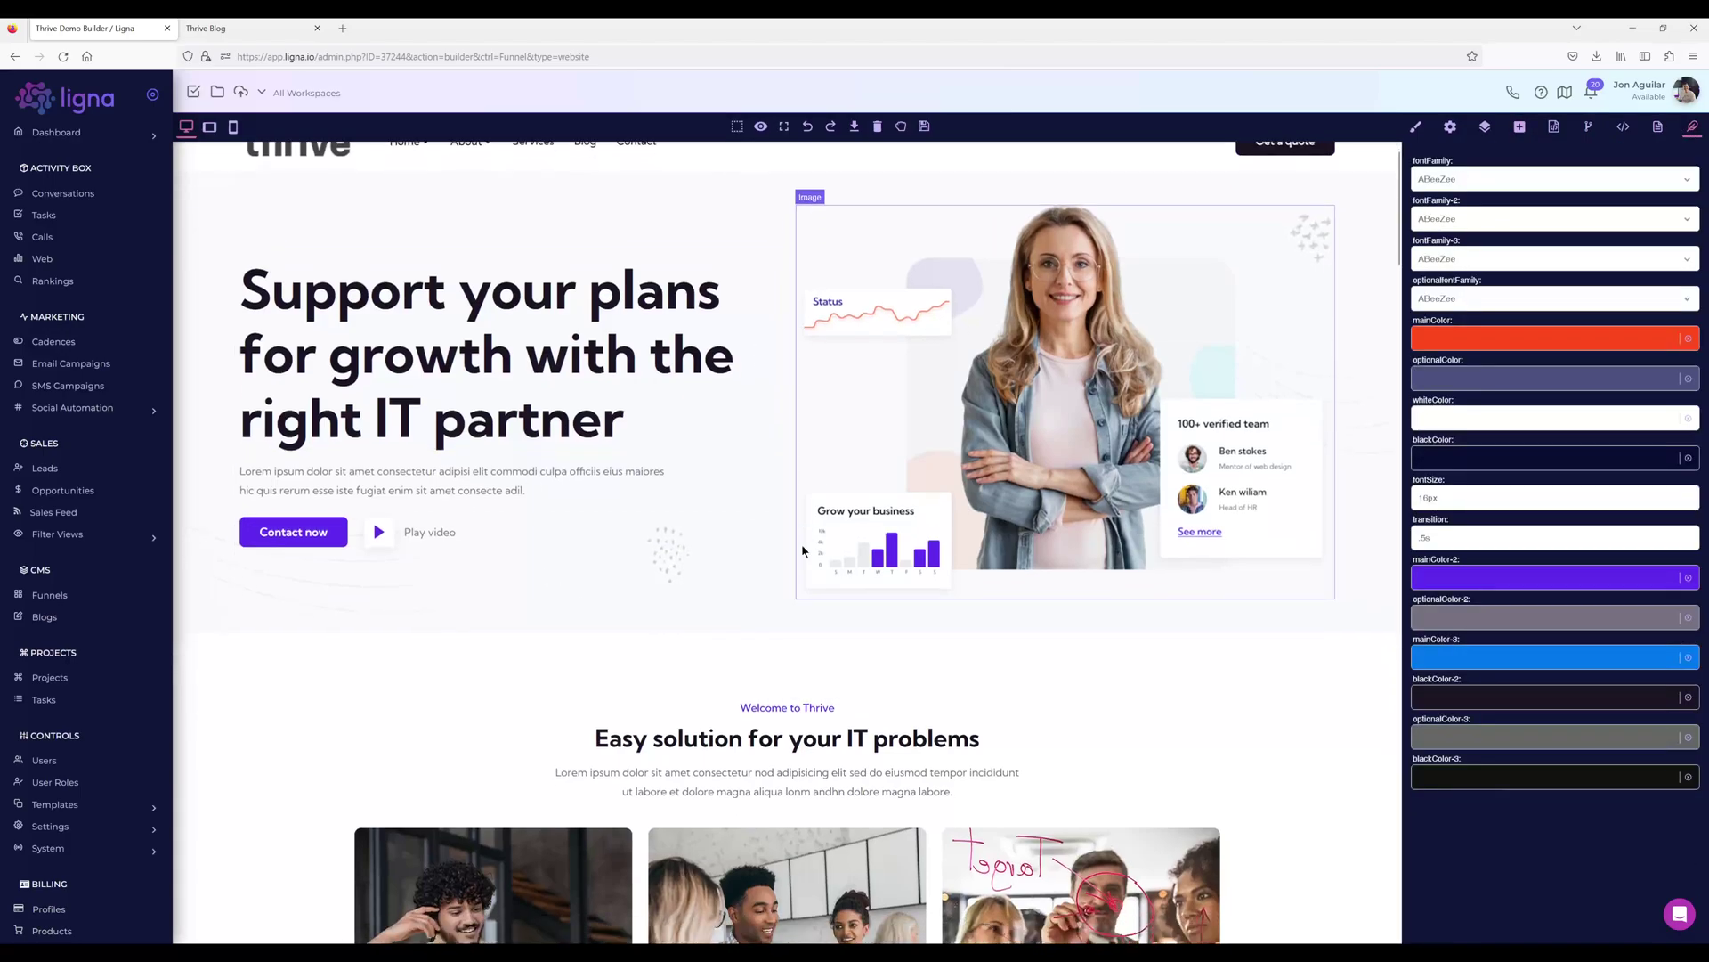
scroll(728, 385, up, 2)
click(1449, 182)
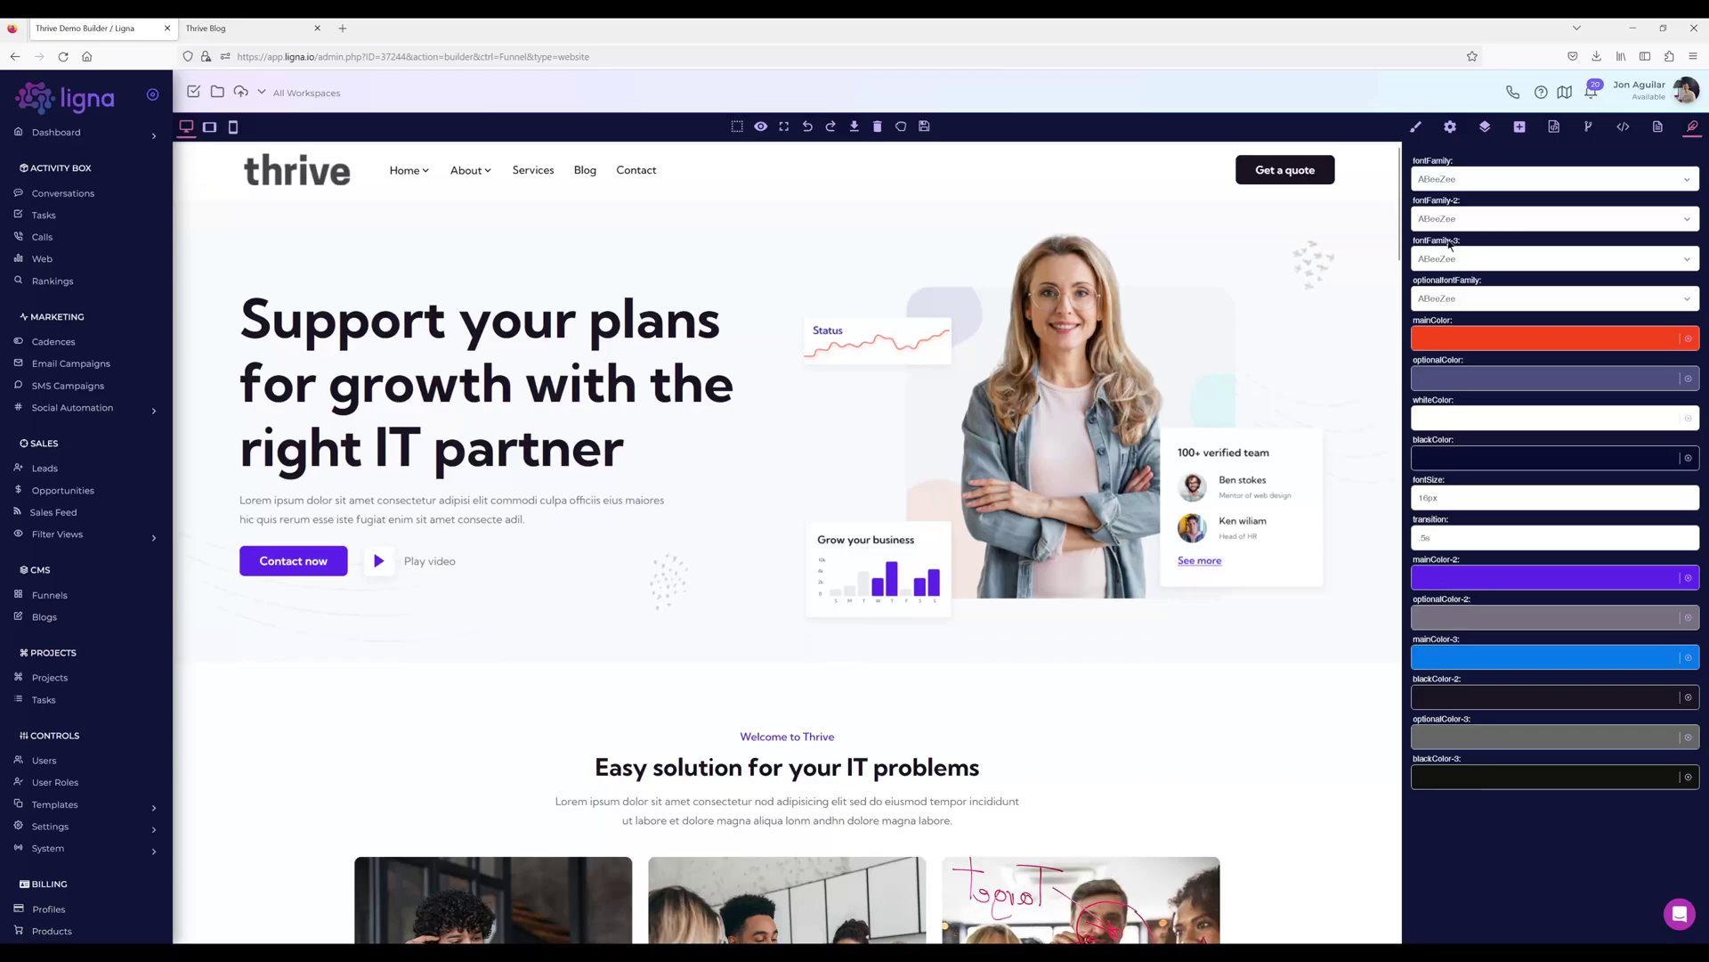
click(1452, 258)
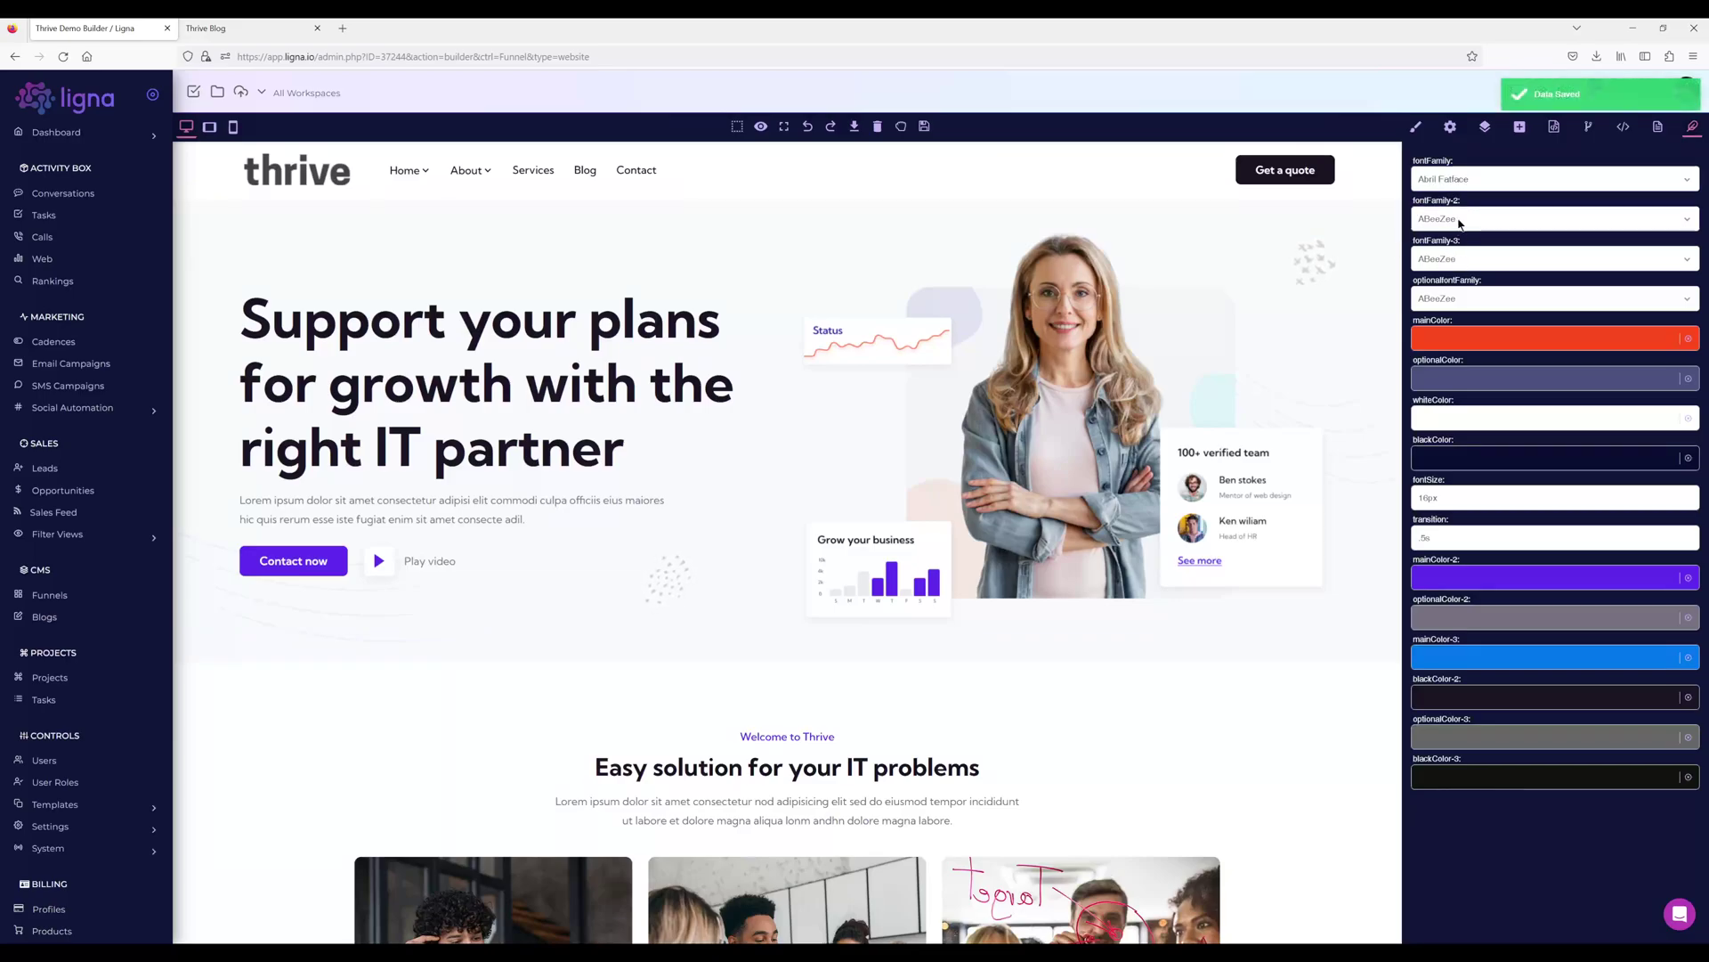
click(1448, 285)
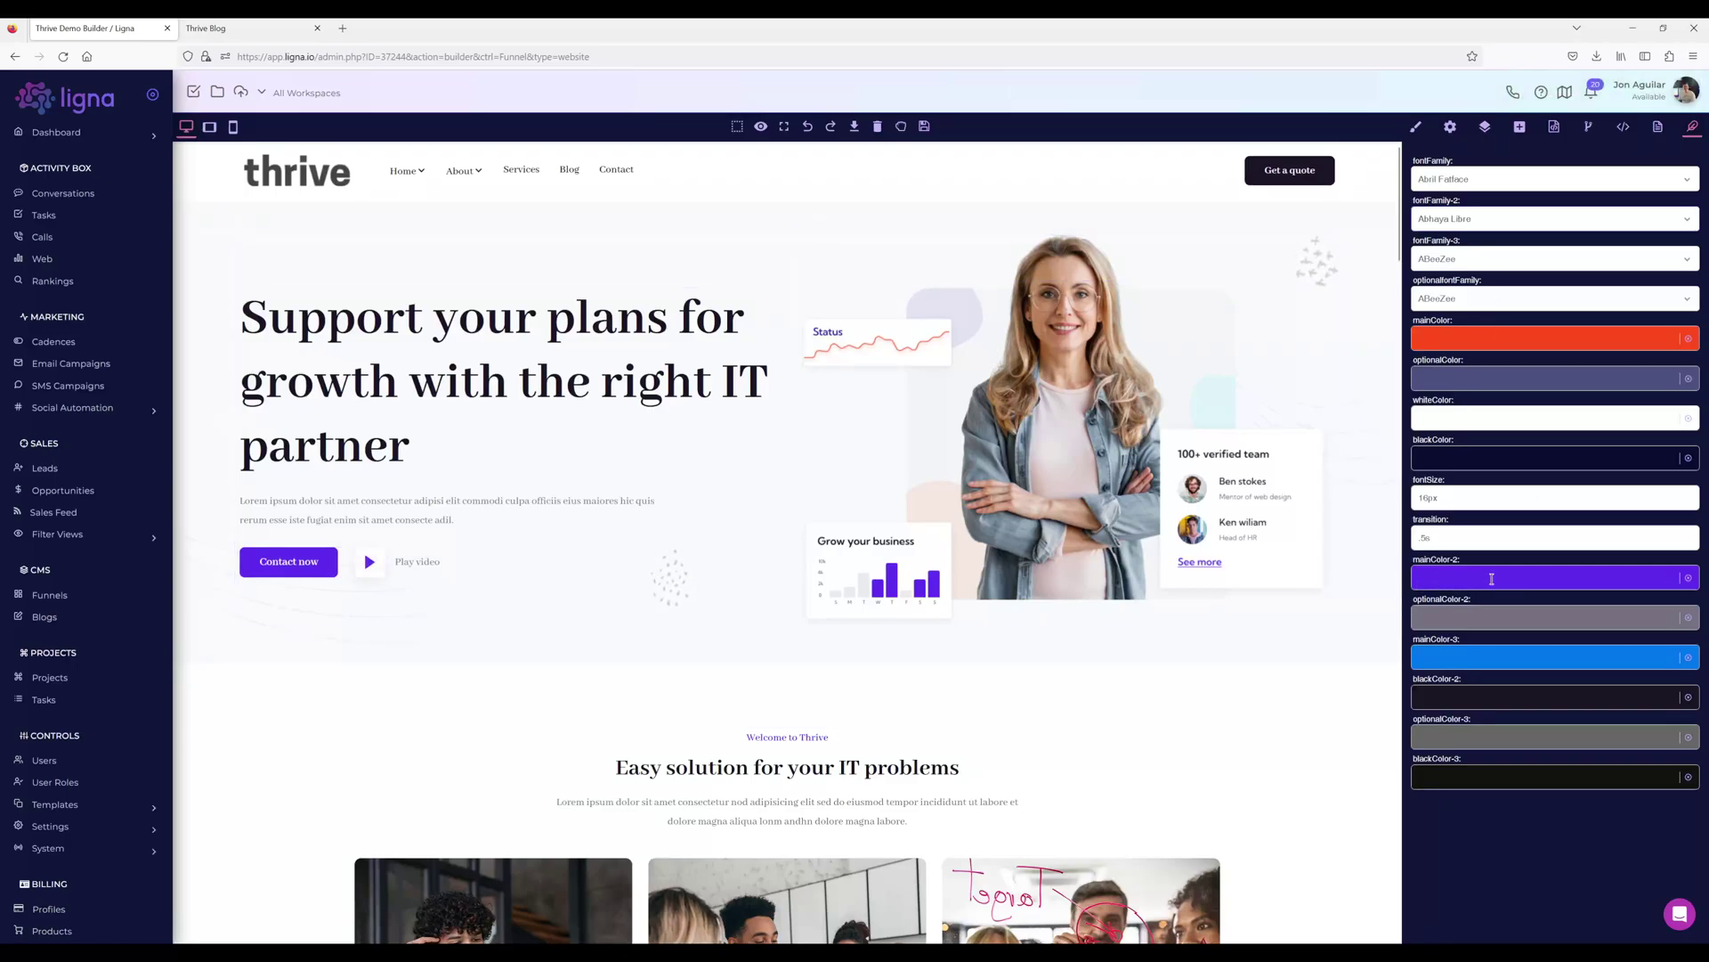
Change the mainColor-2 theme colour to bright green #10D336 and review the page
click(1490, 579)
click(1494, 670)
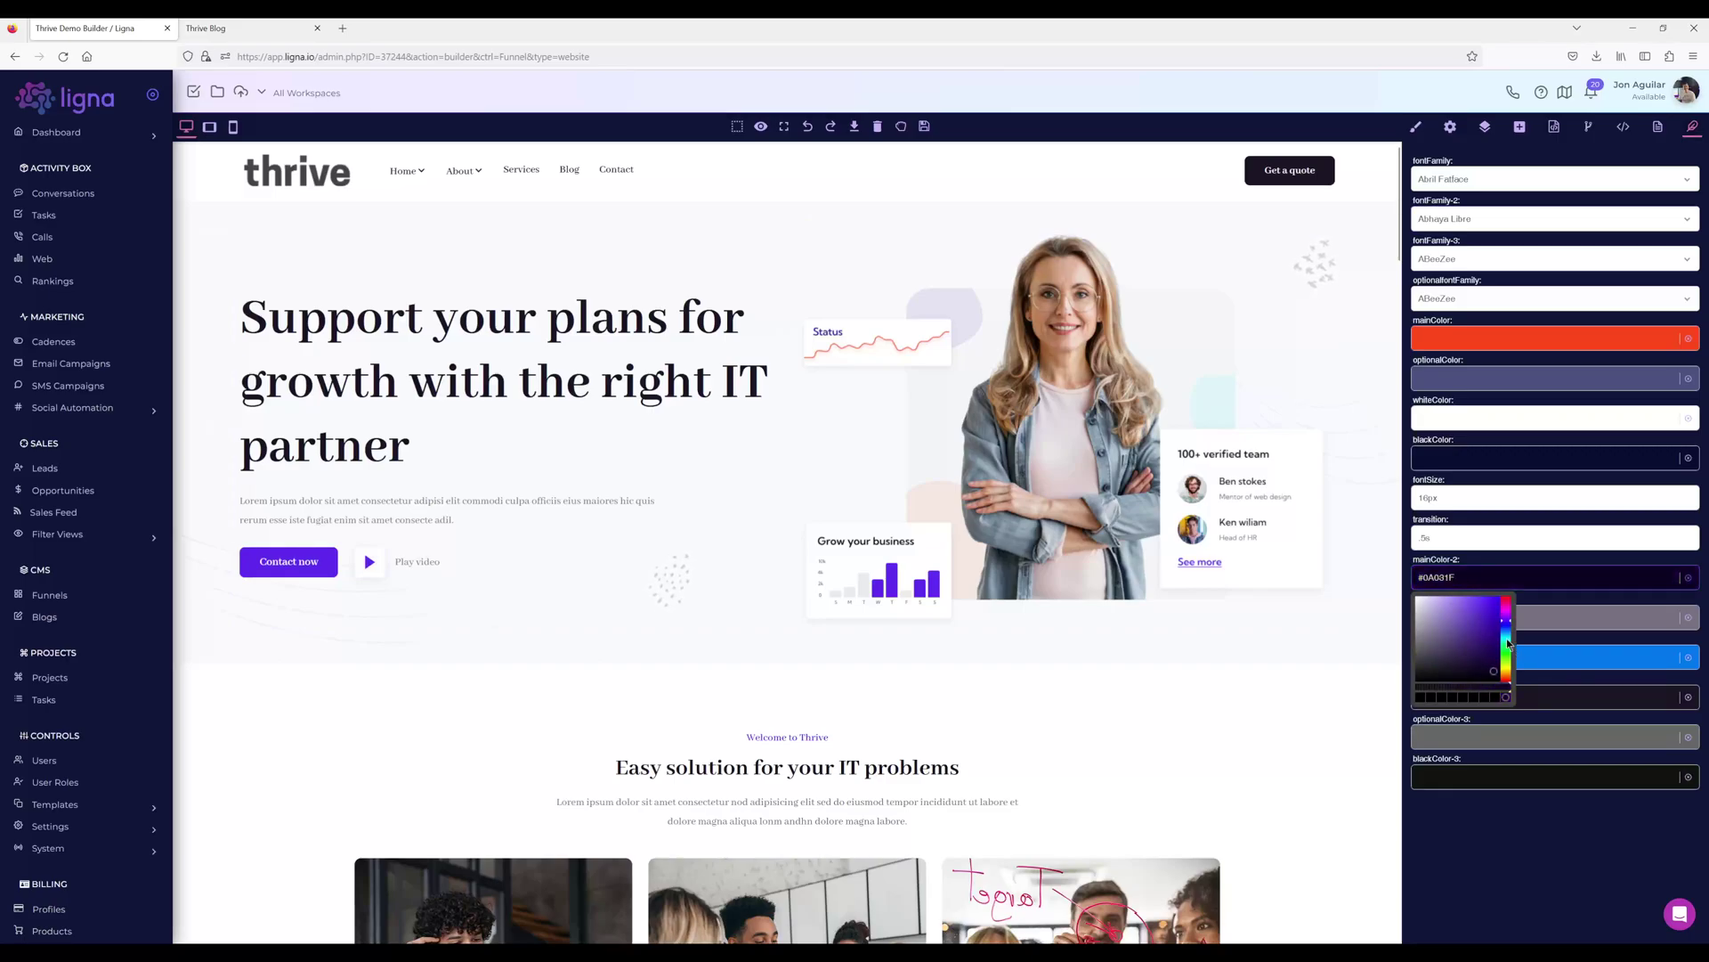
drag(1508, 643, 1509, 659)
click(1494, 619)
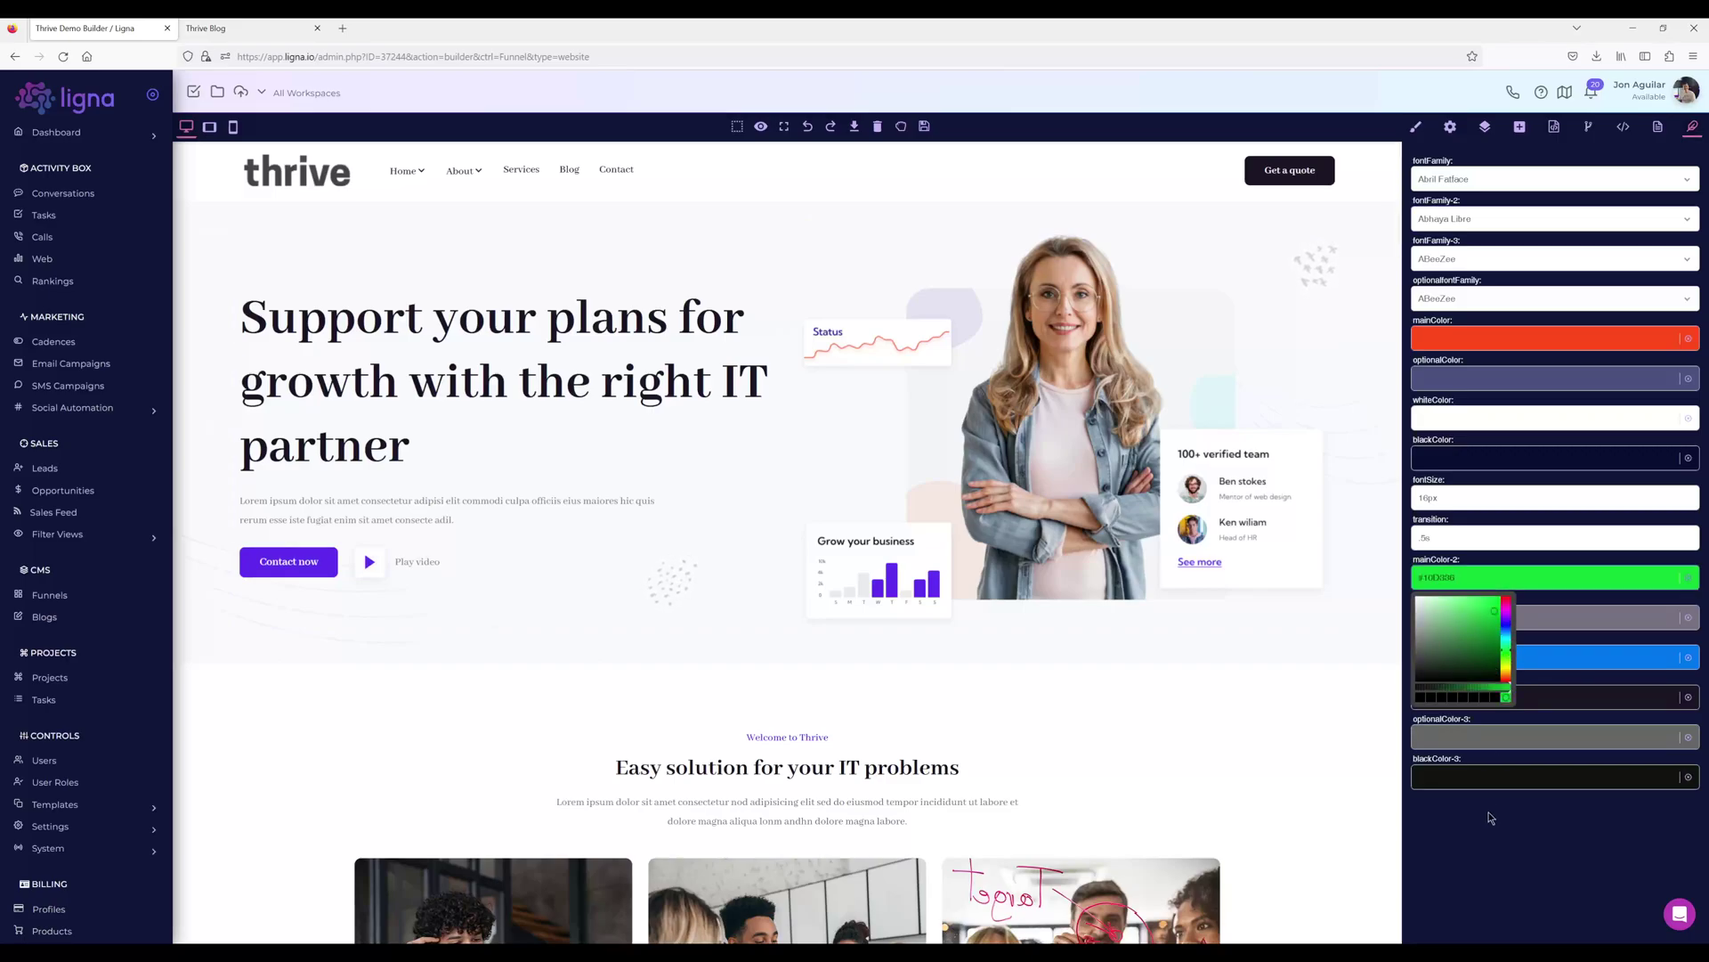
click(1491, 817)
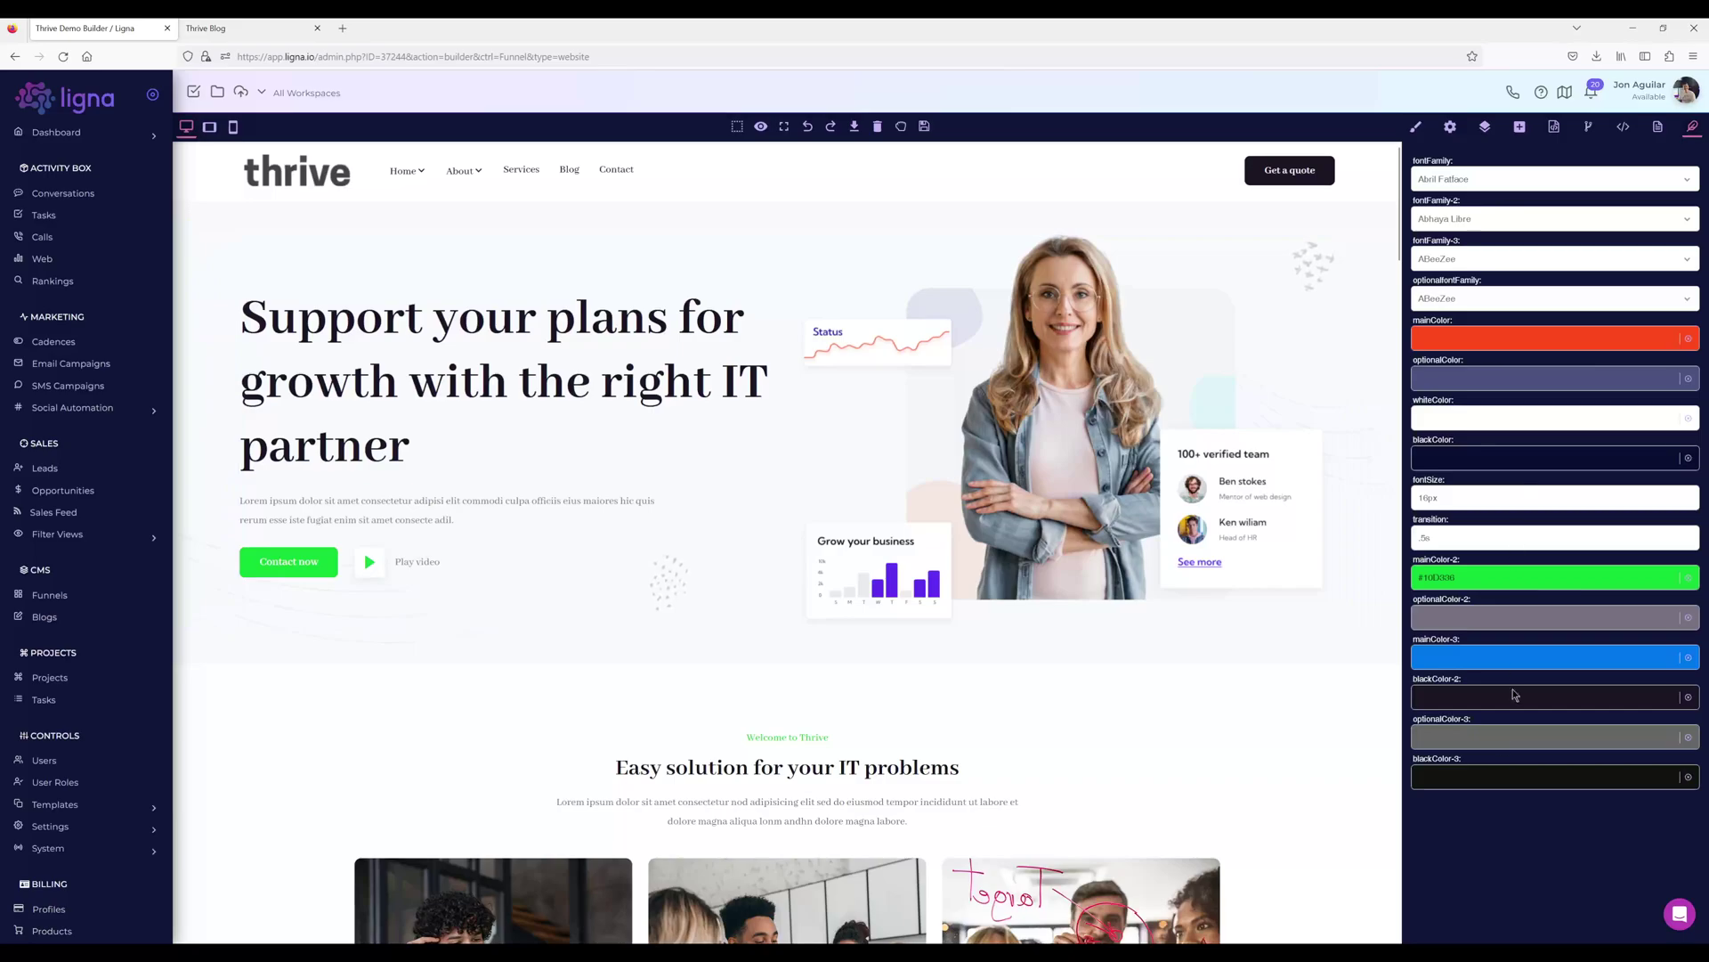
scroll(1111, 590, down, 5)
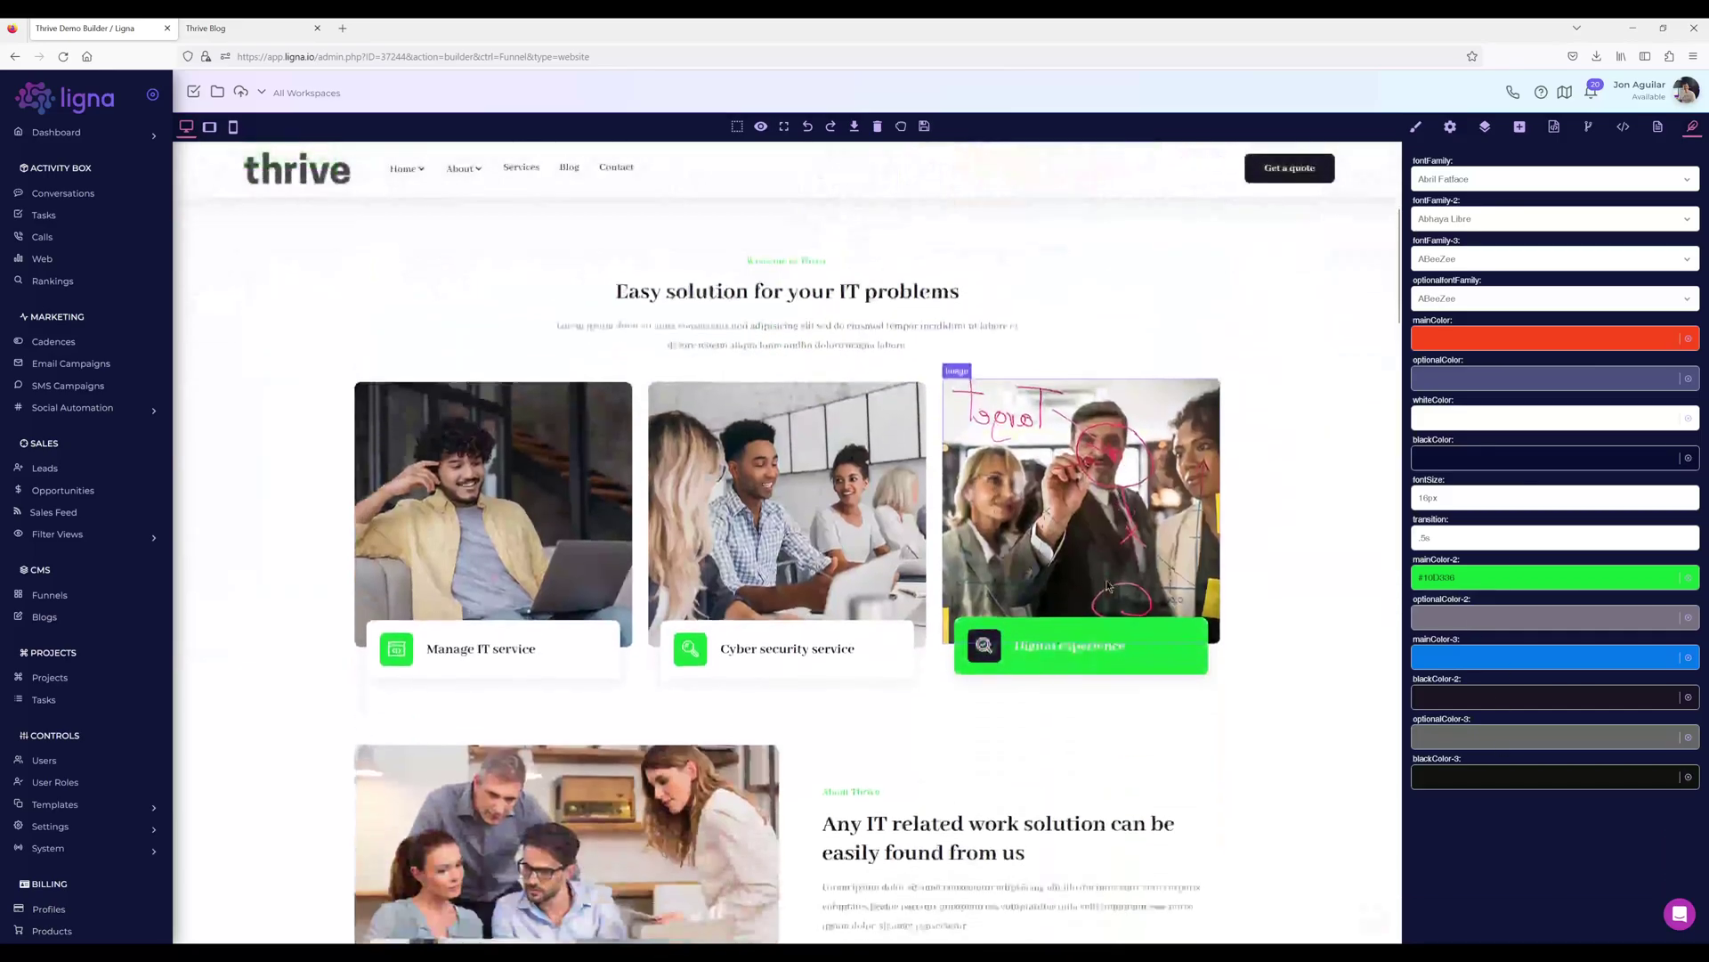
scroll(1111, 590, up, 5)
scroll(1111, 589, up, 1)
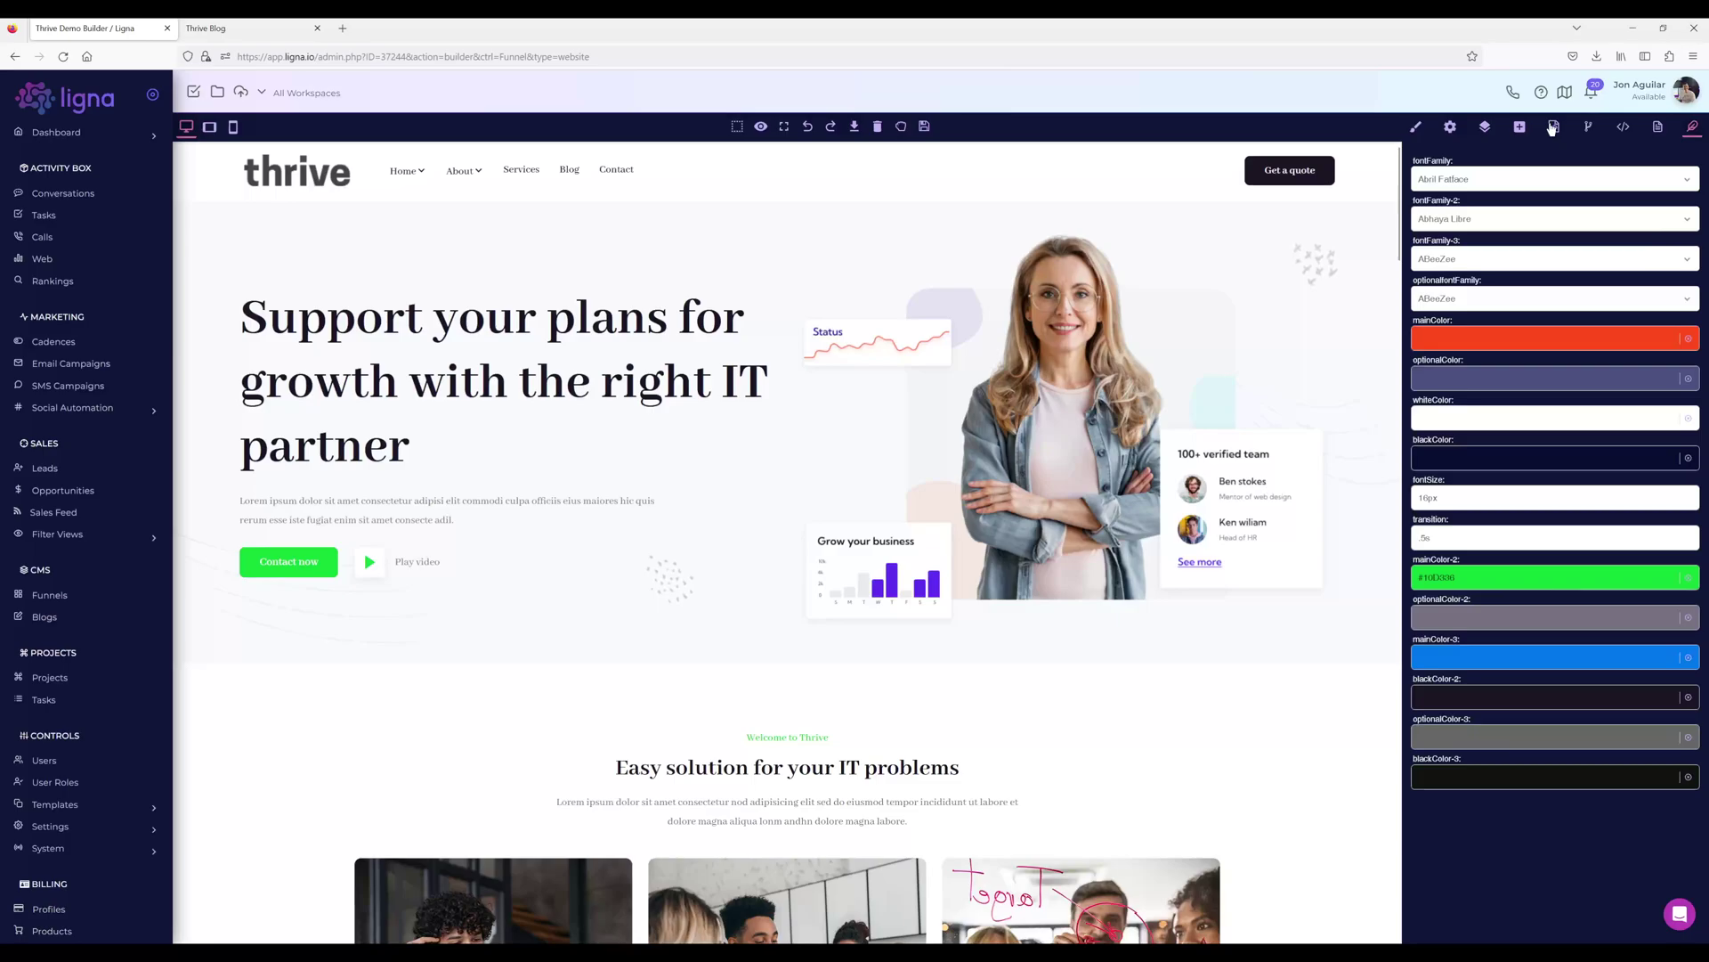
Show the addable elements and browse the Blocks, Banners, Blog Widgets, Call To Action, Contact and Headers categories
click(1520, 126)
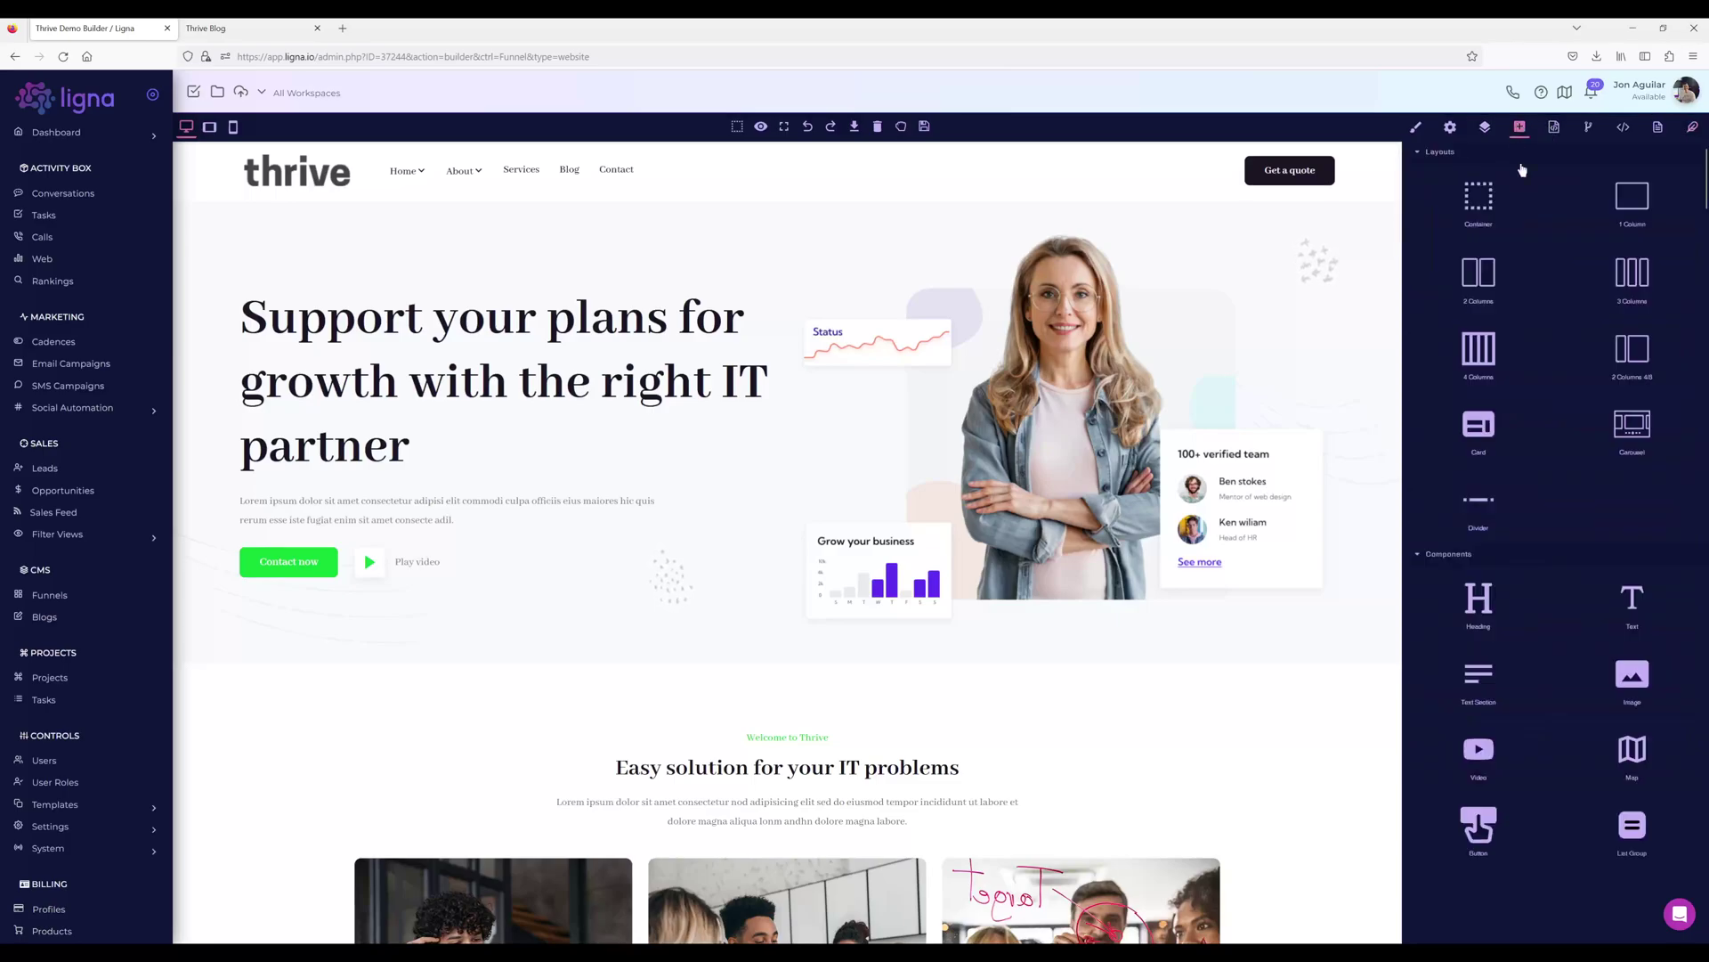
scroll(1567, 495, down, 8)
scroll(1564, 497, down, 3)
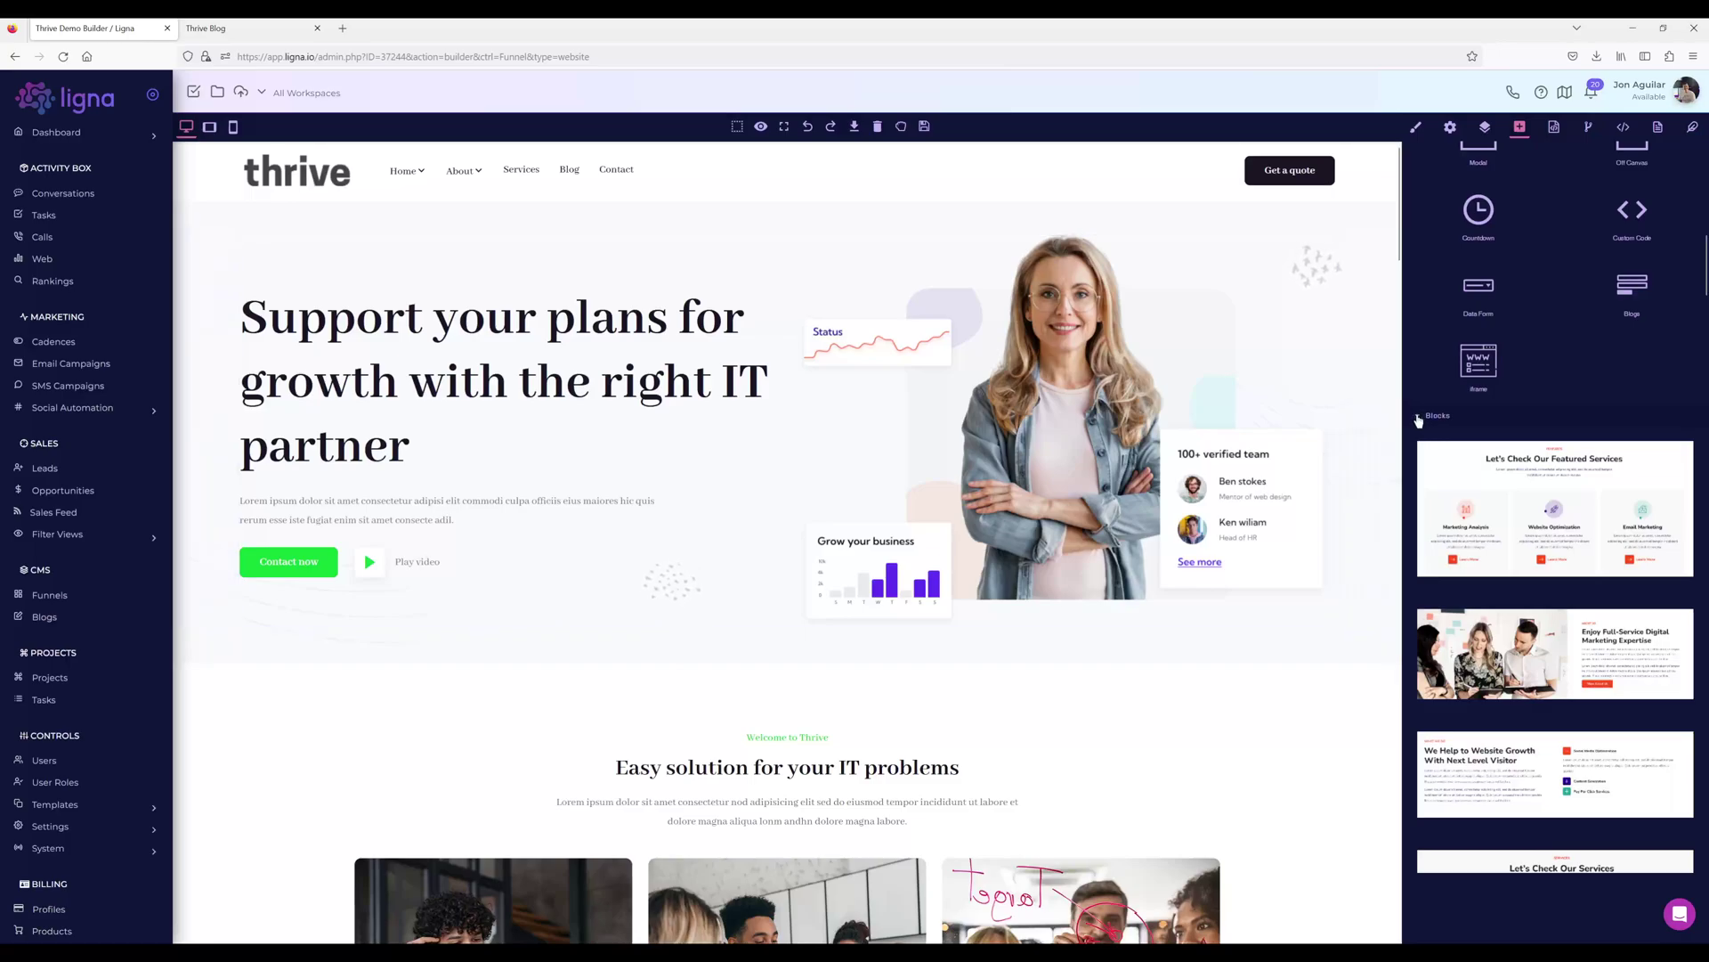
click(1420, 417)
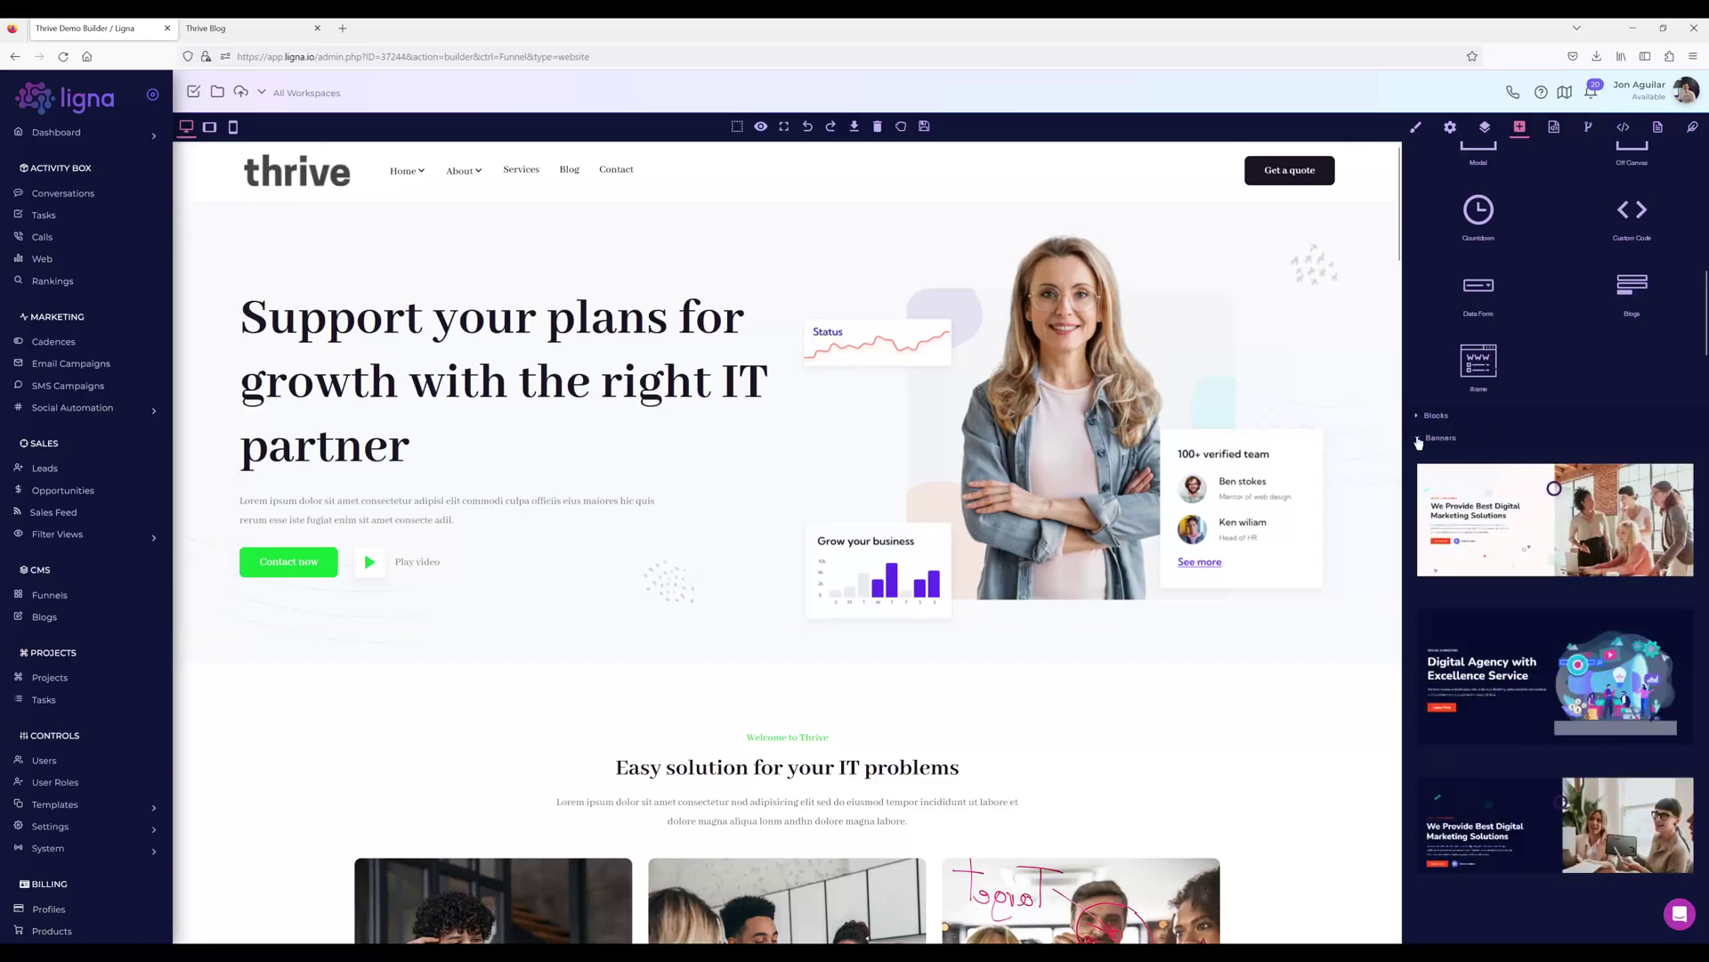
click(1419, 440)
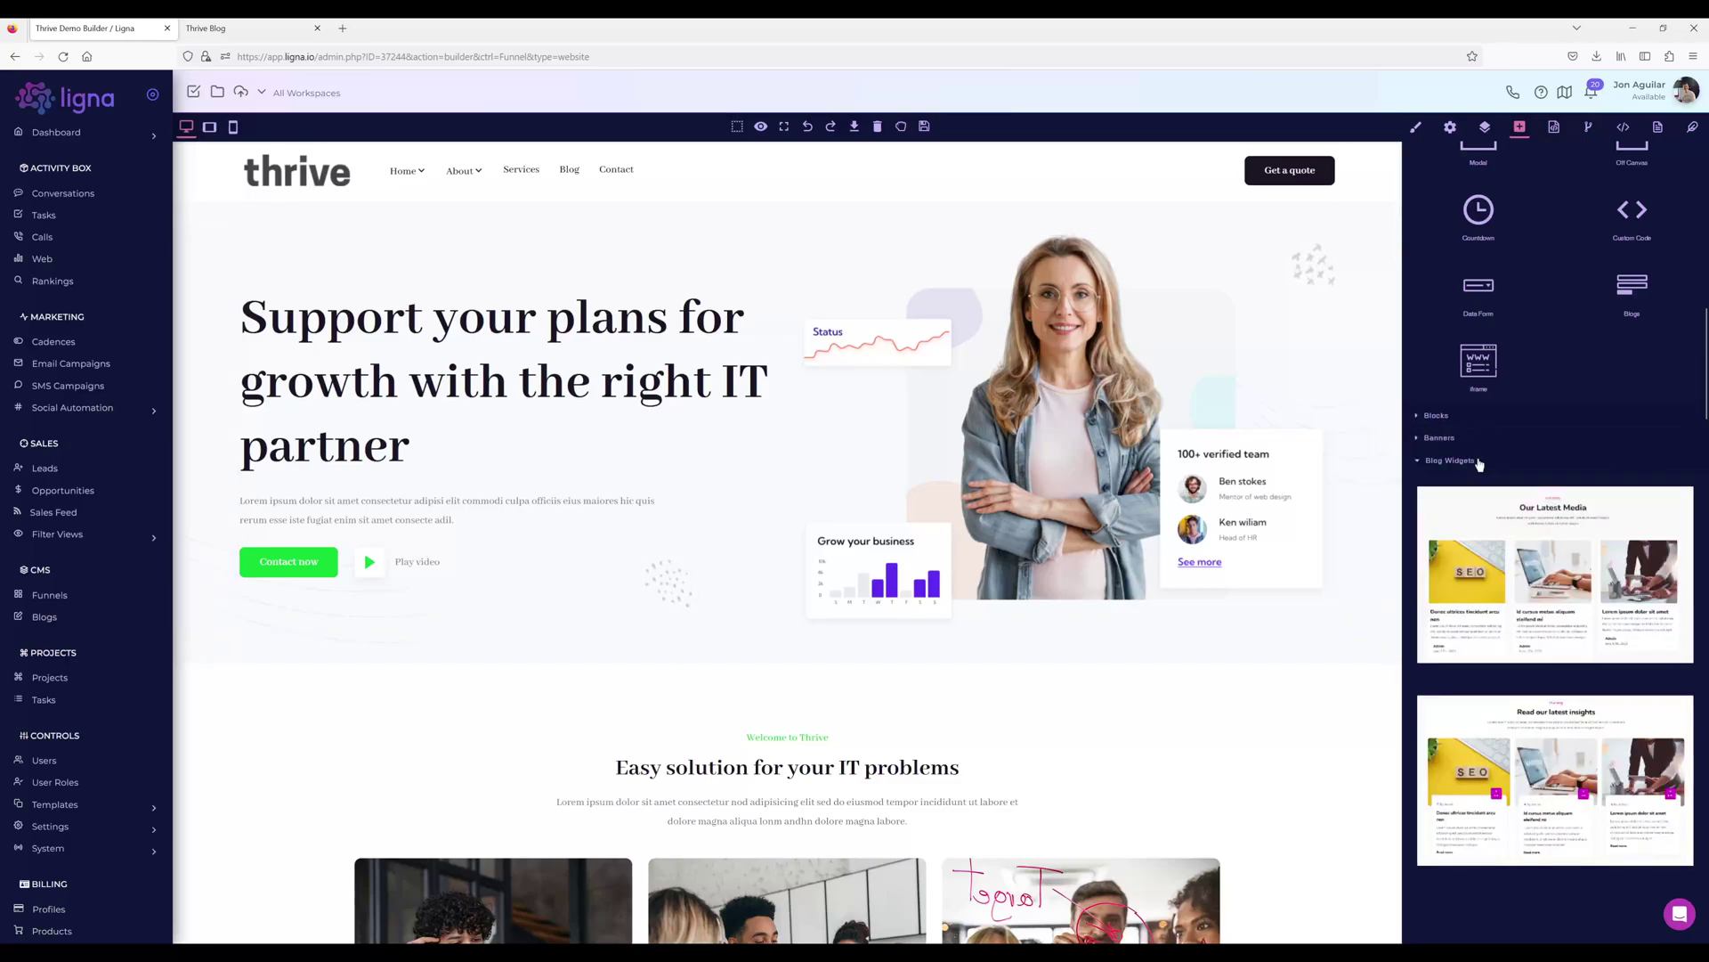
click(1420, 462)
click(1418, 483)
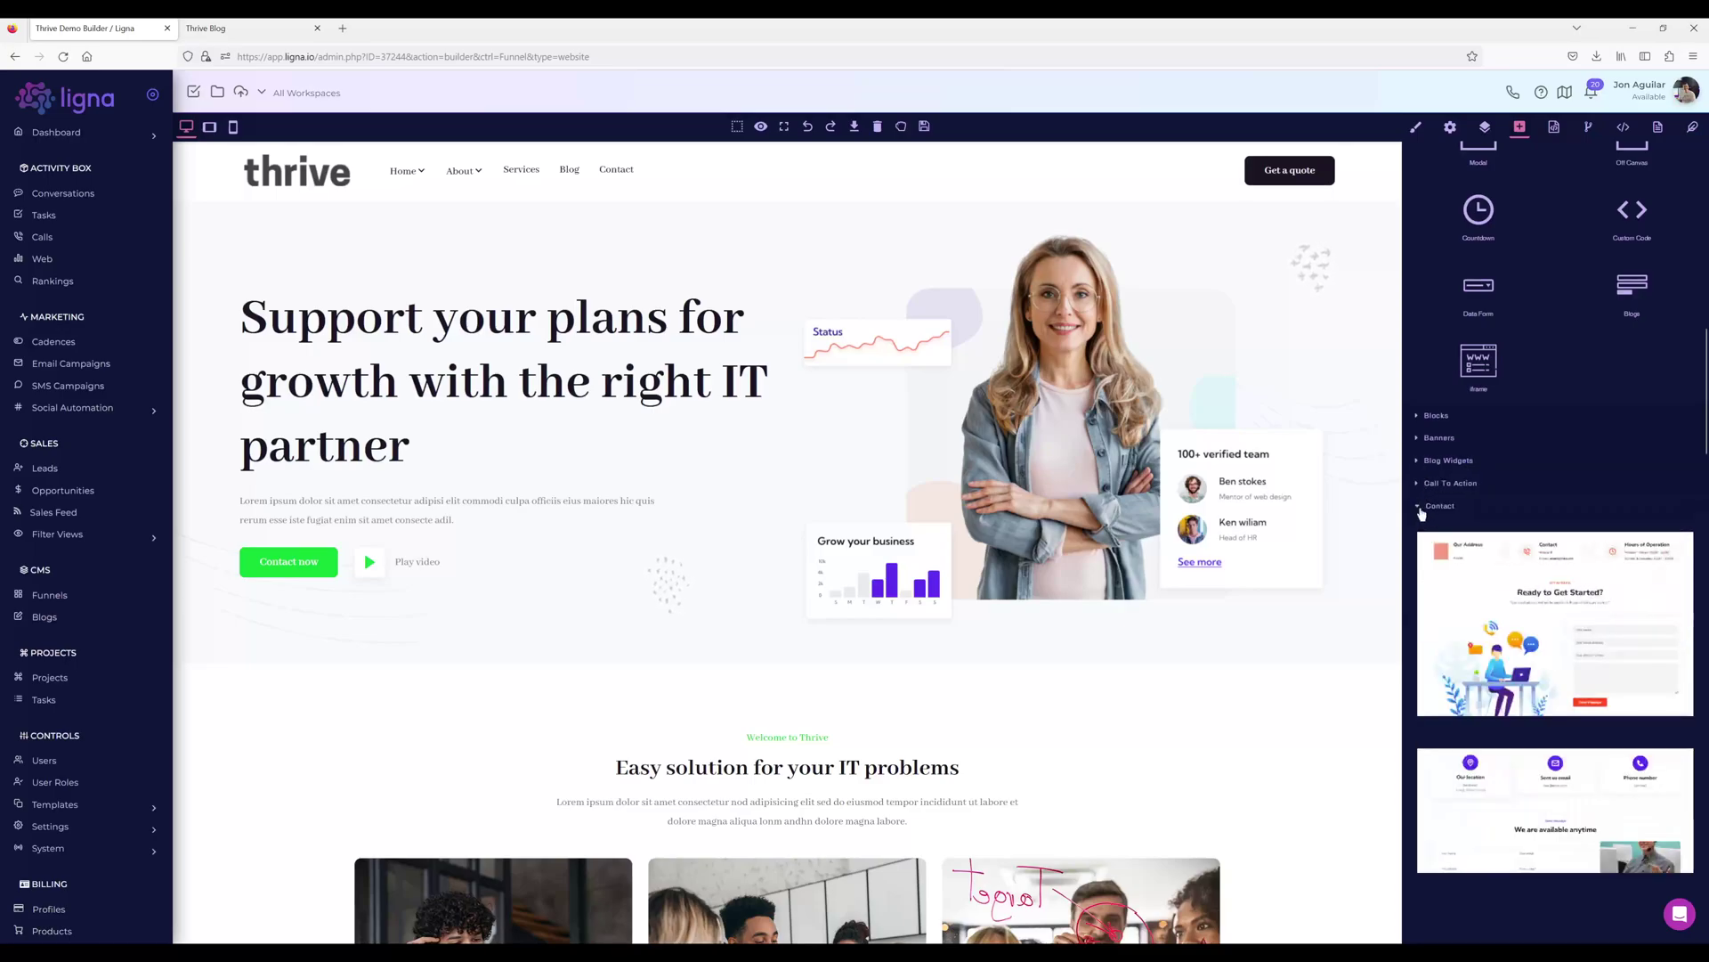
click(1419, 506)
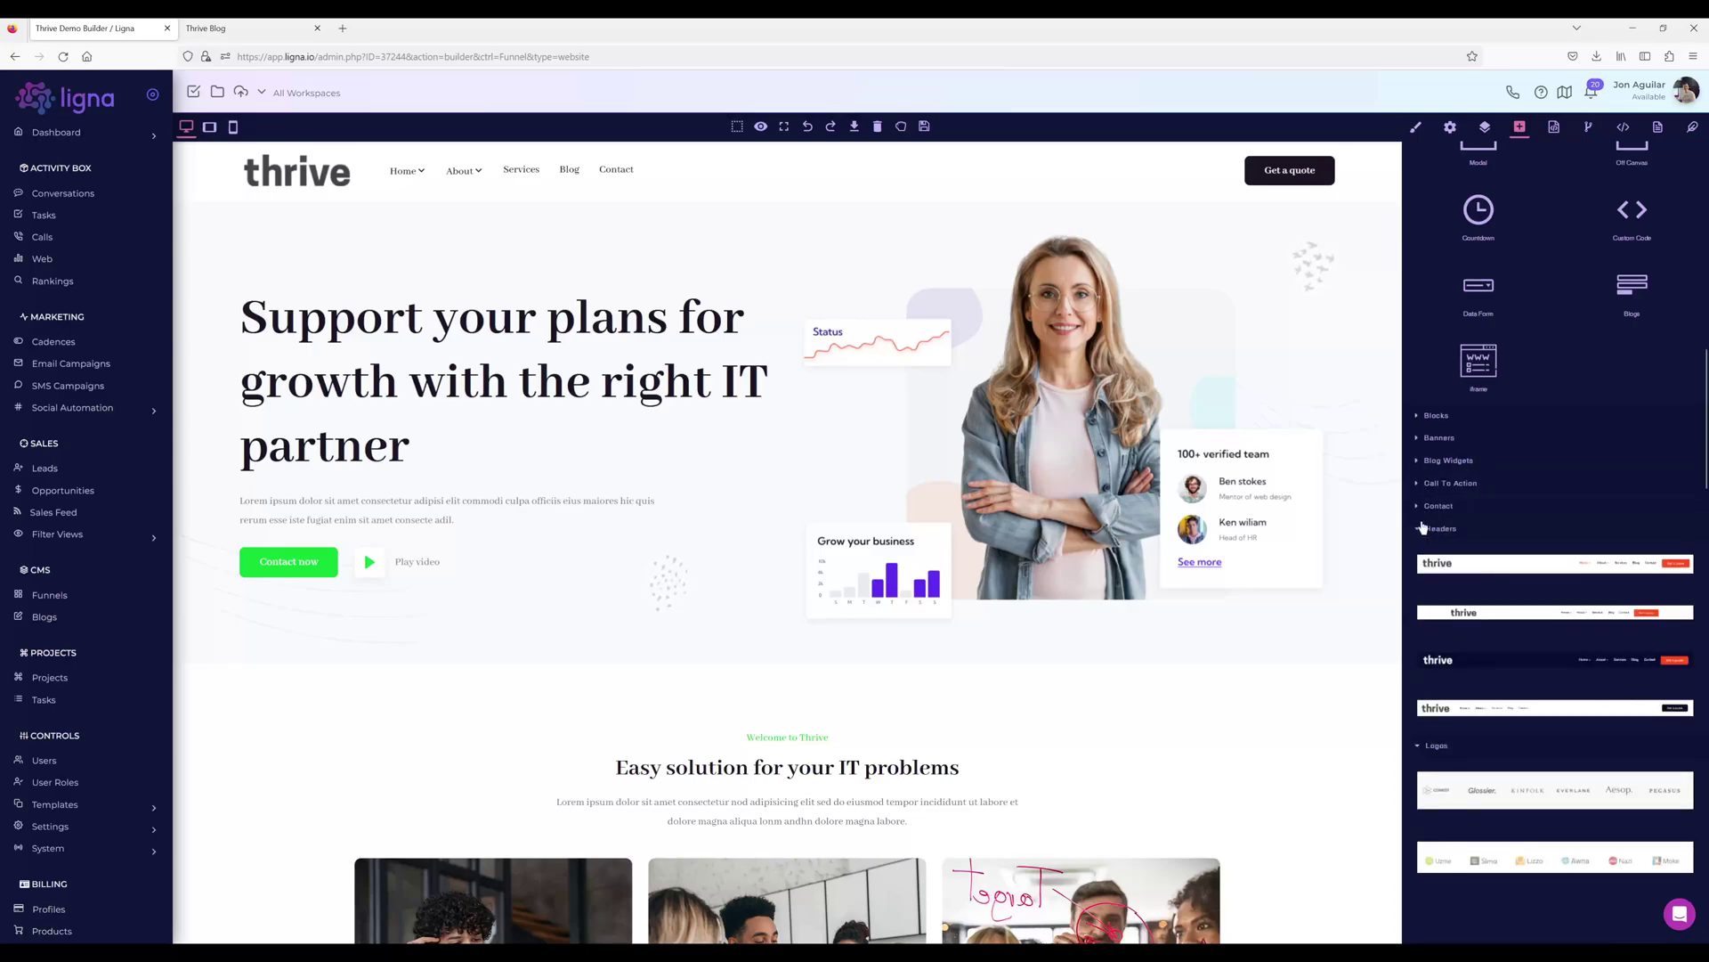
click(1421, 528)
Browse the remaining Logos, Page Titles, Portfolio, Pricing, Team and Testimonials block categories
click(1418, 553)
click(1421, 580)
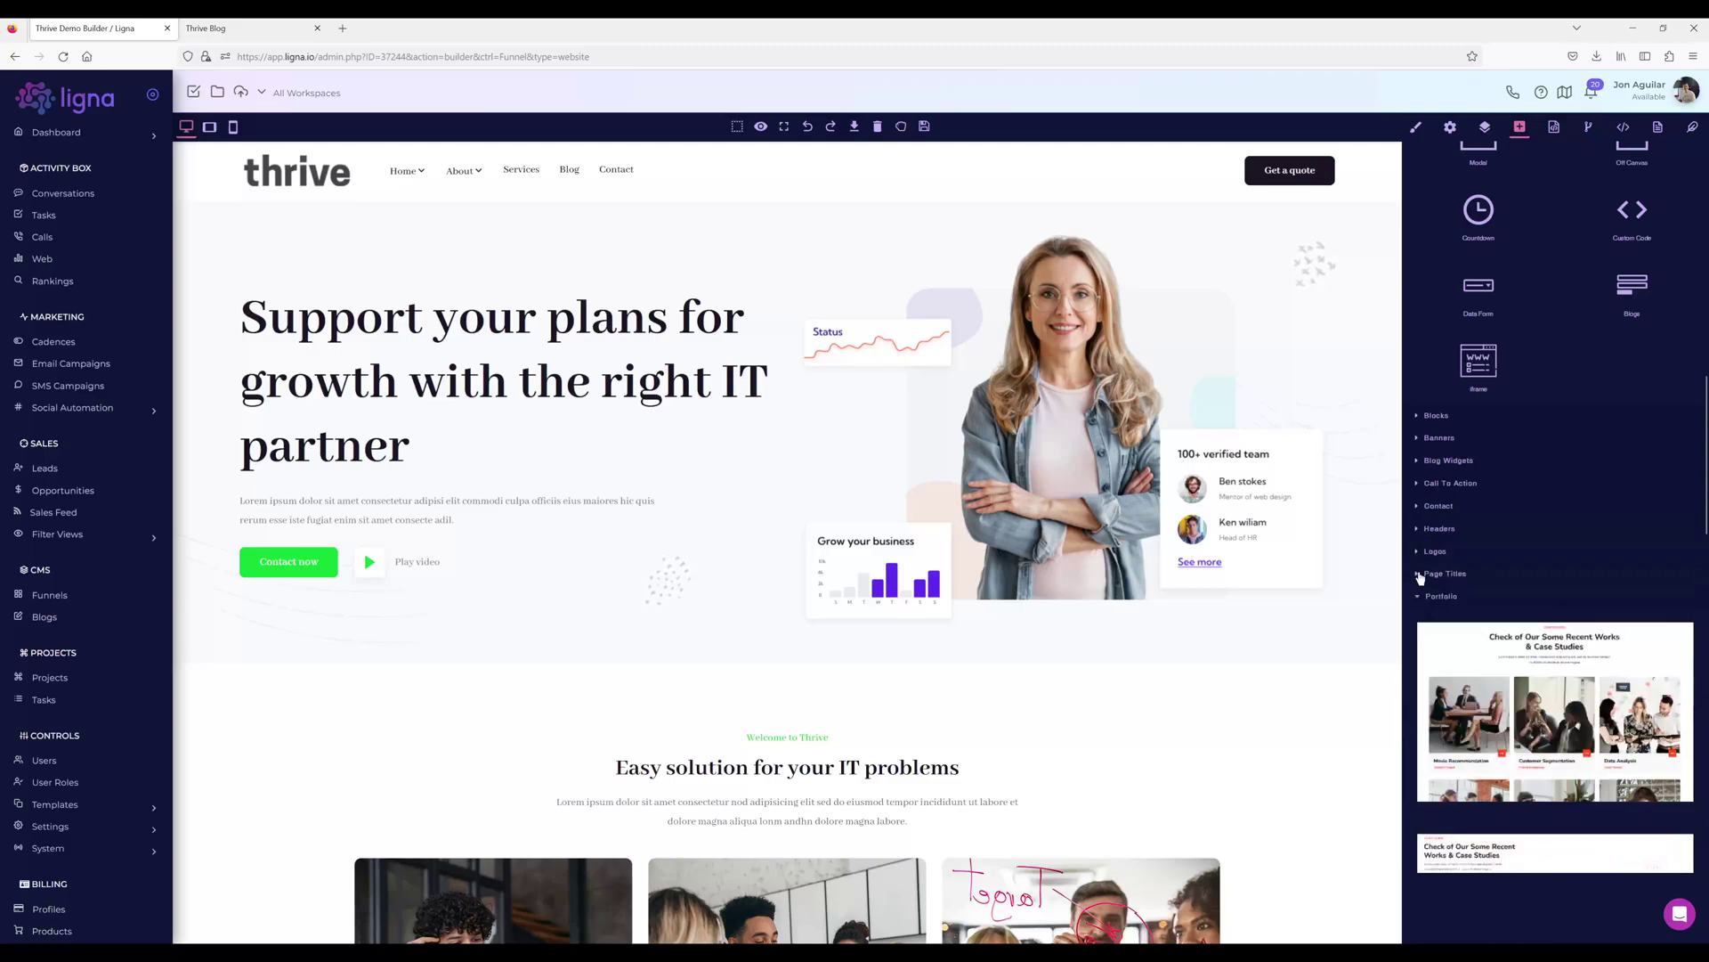
click(1419, 603)
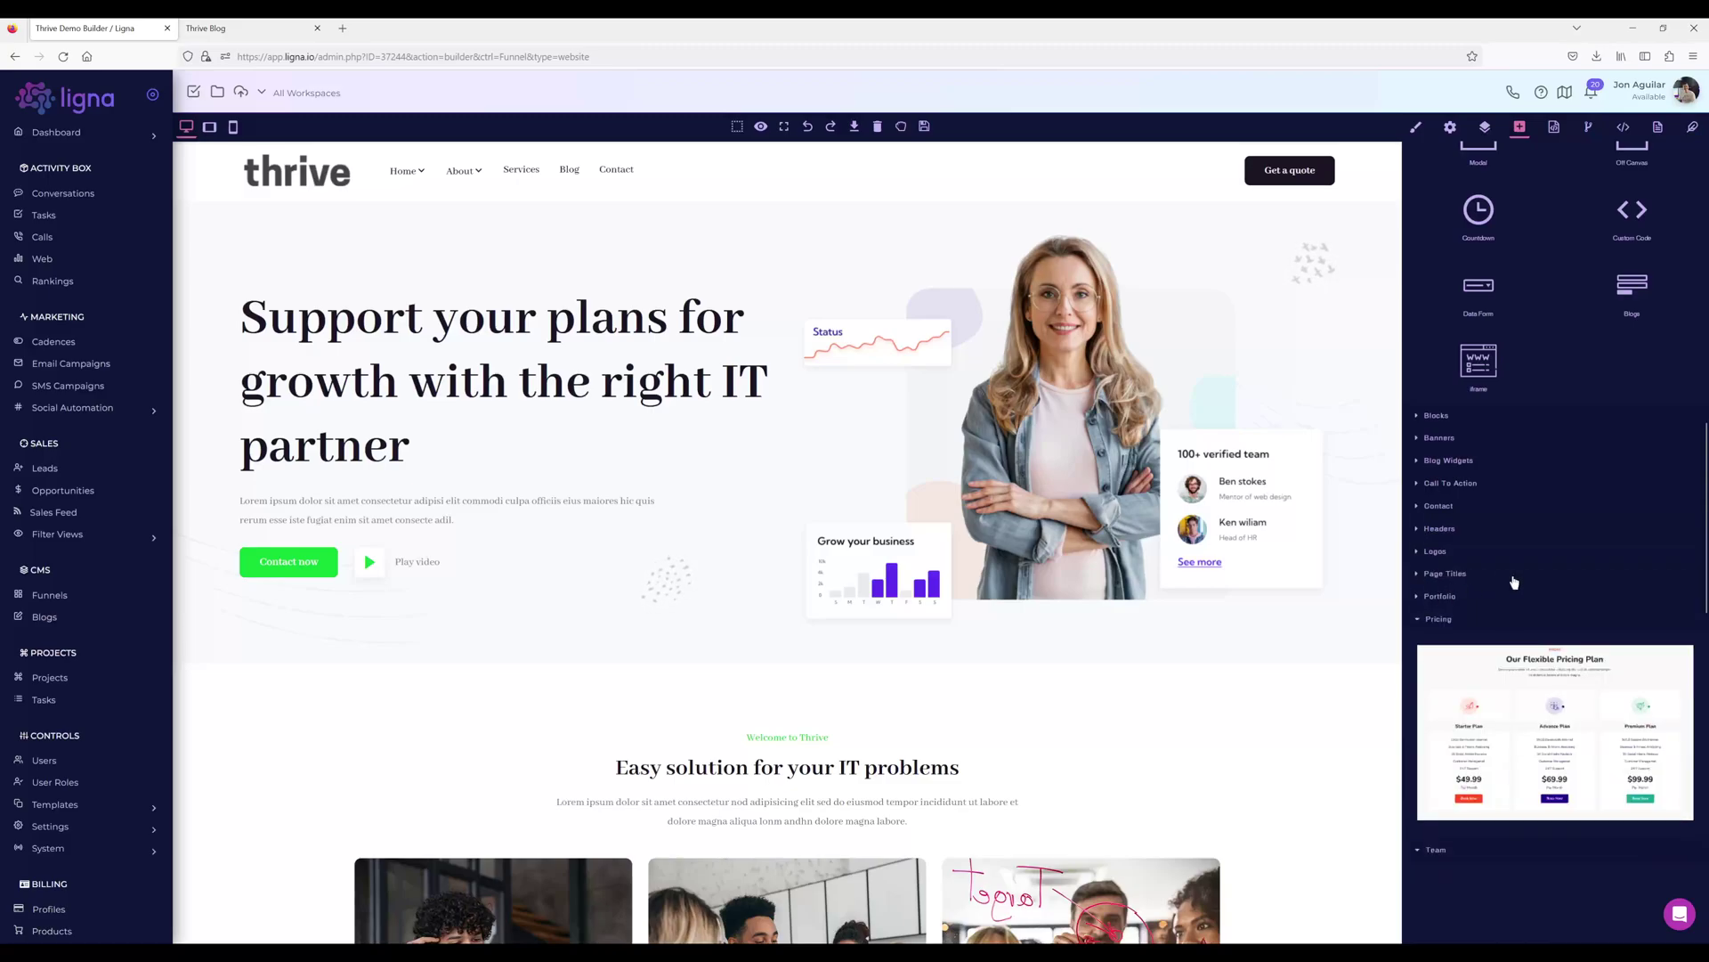
click(1416, 620)
click(1419, 642)
scroll(1424, 623, down, 1)
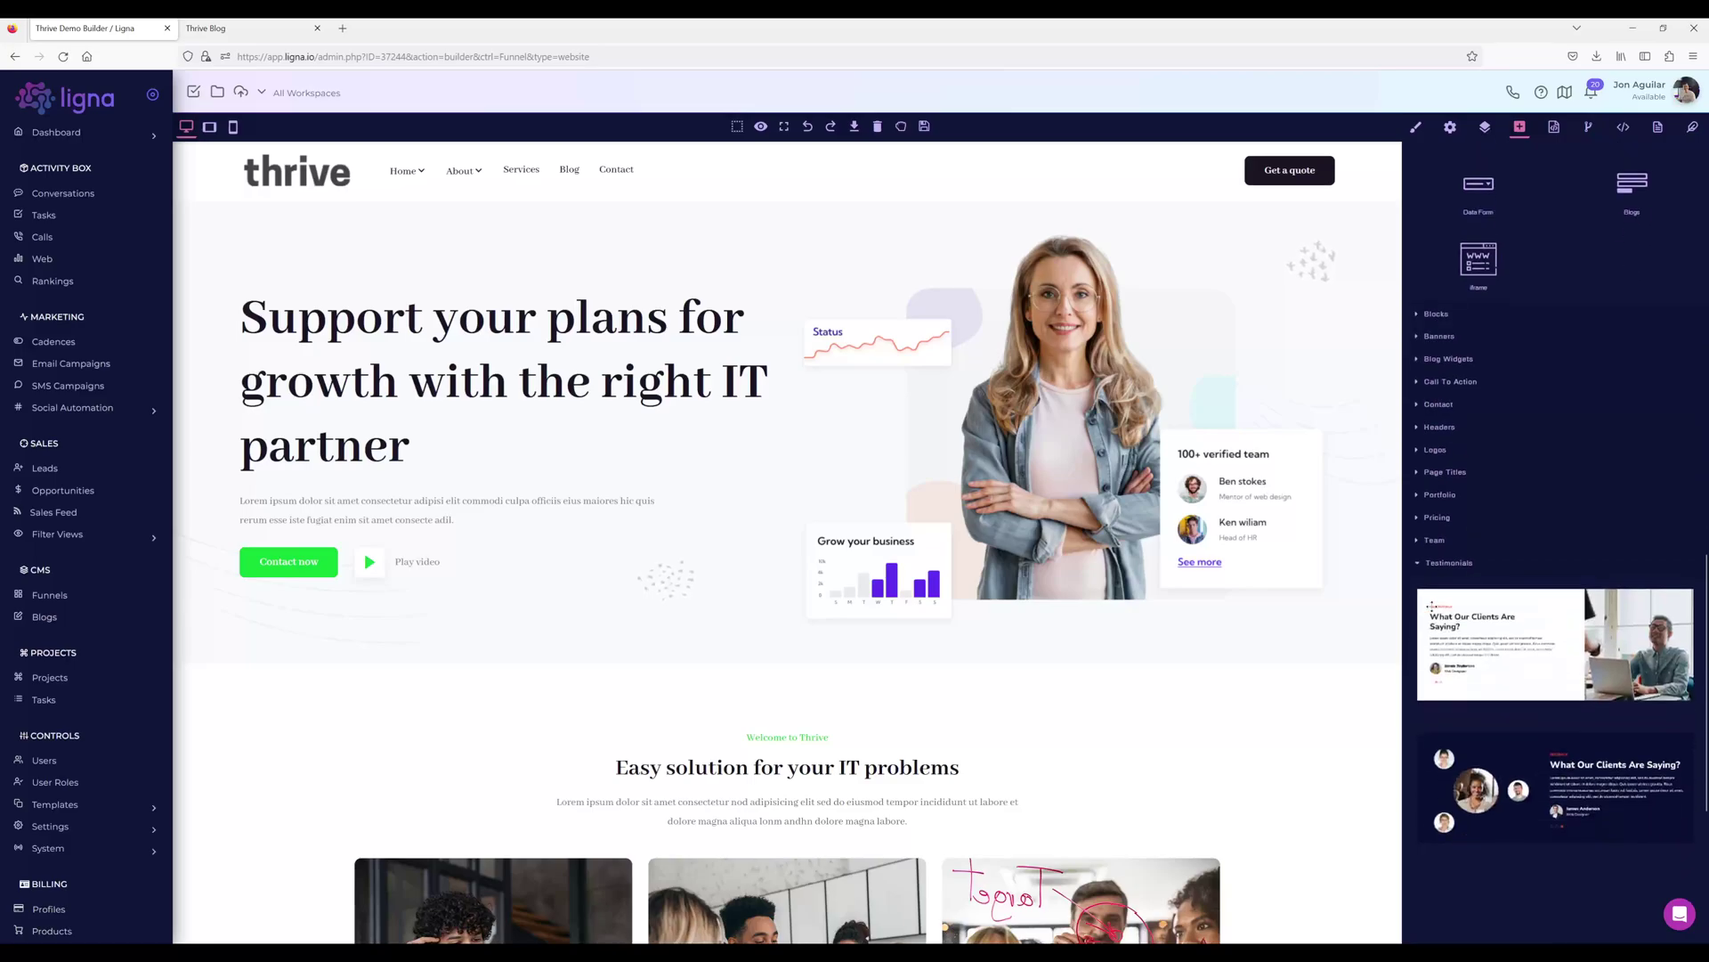
click(1420, 565)
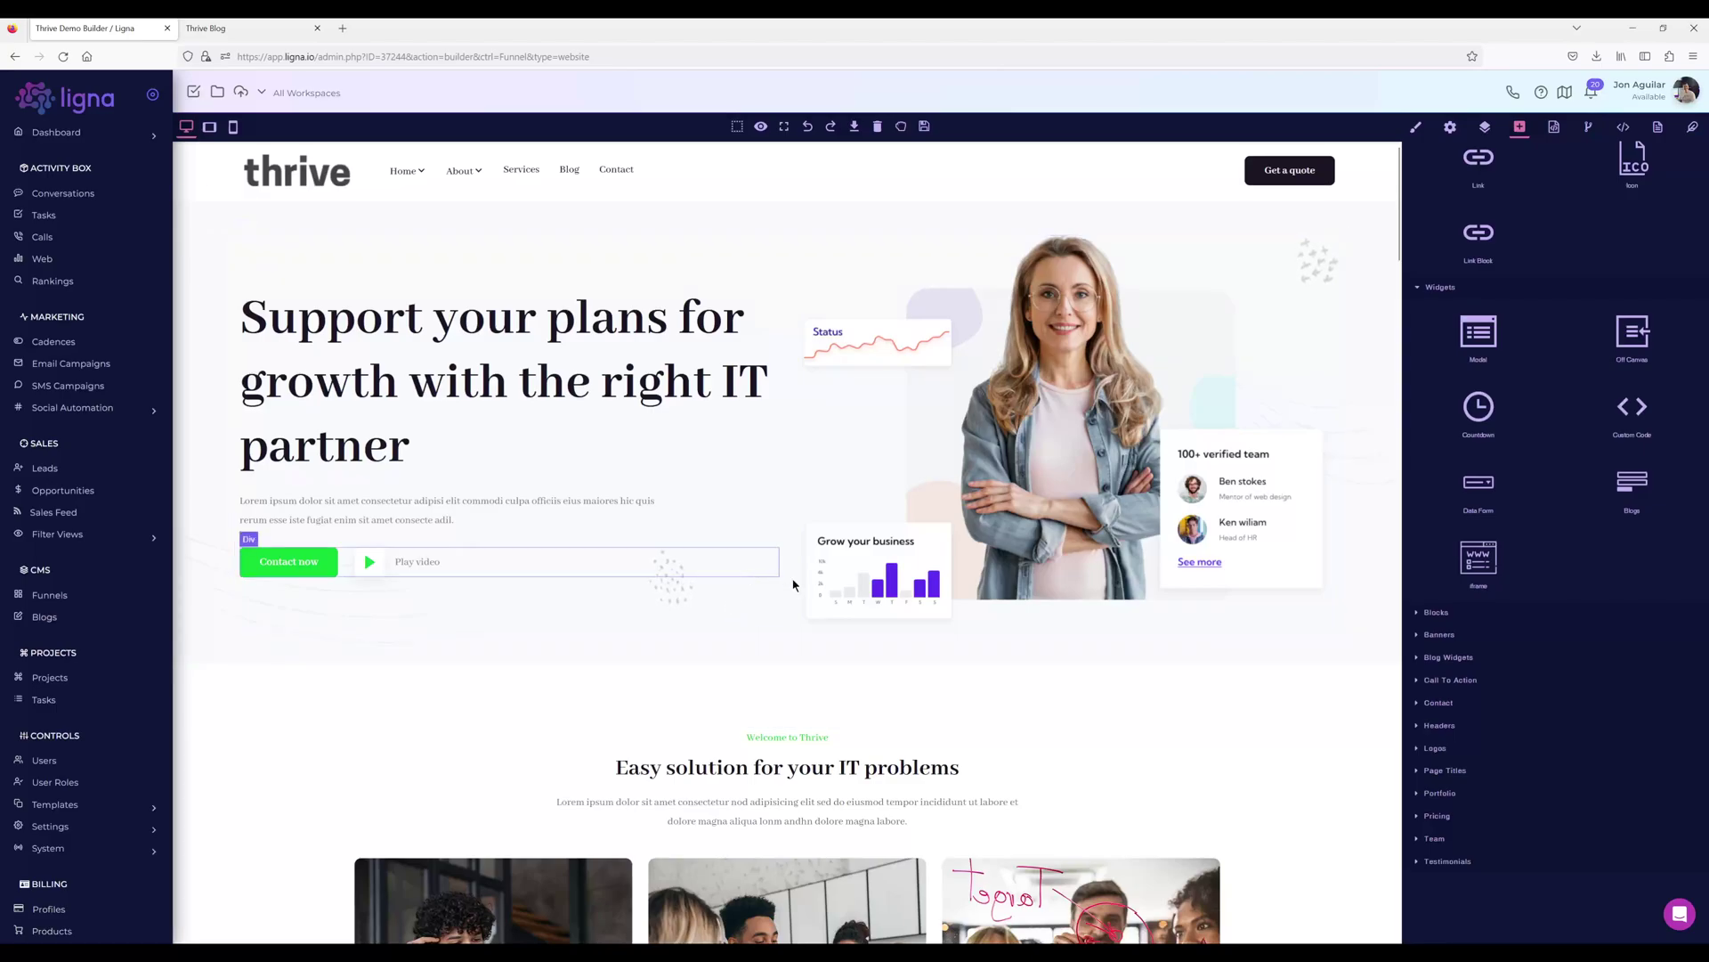
scroll(795, 584, down, 7)
scroll(914, 523, up, 7)
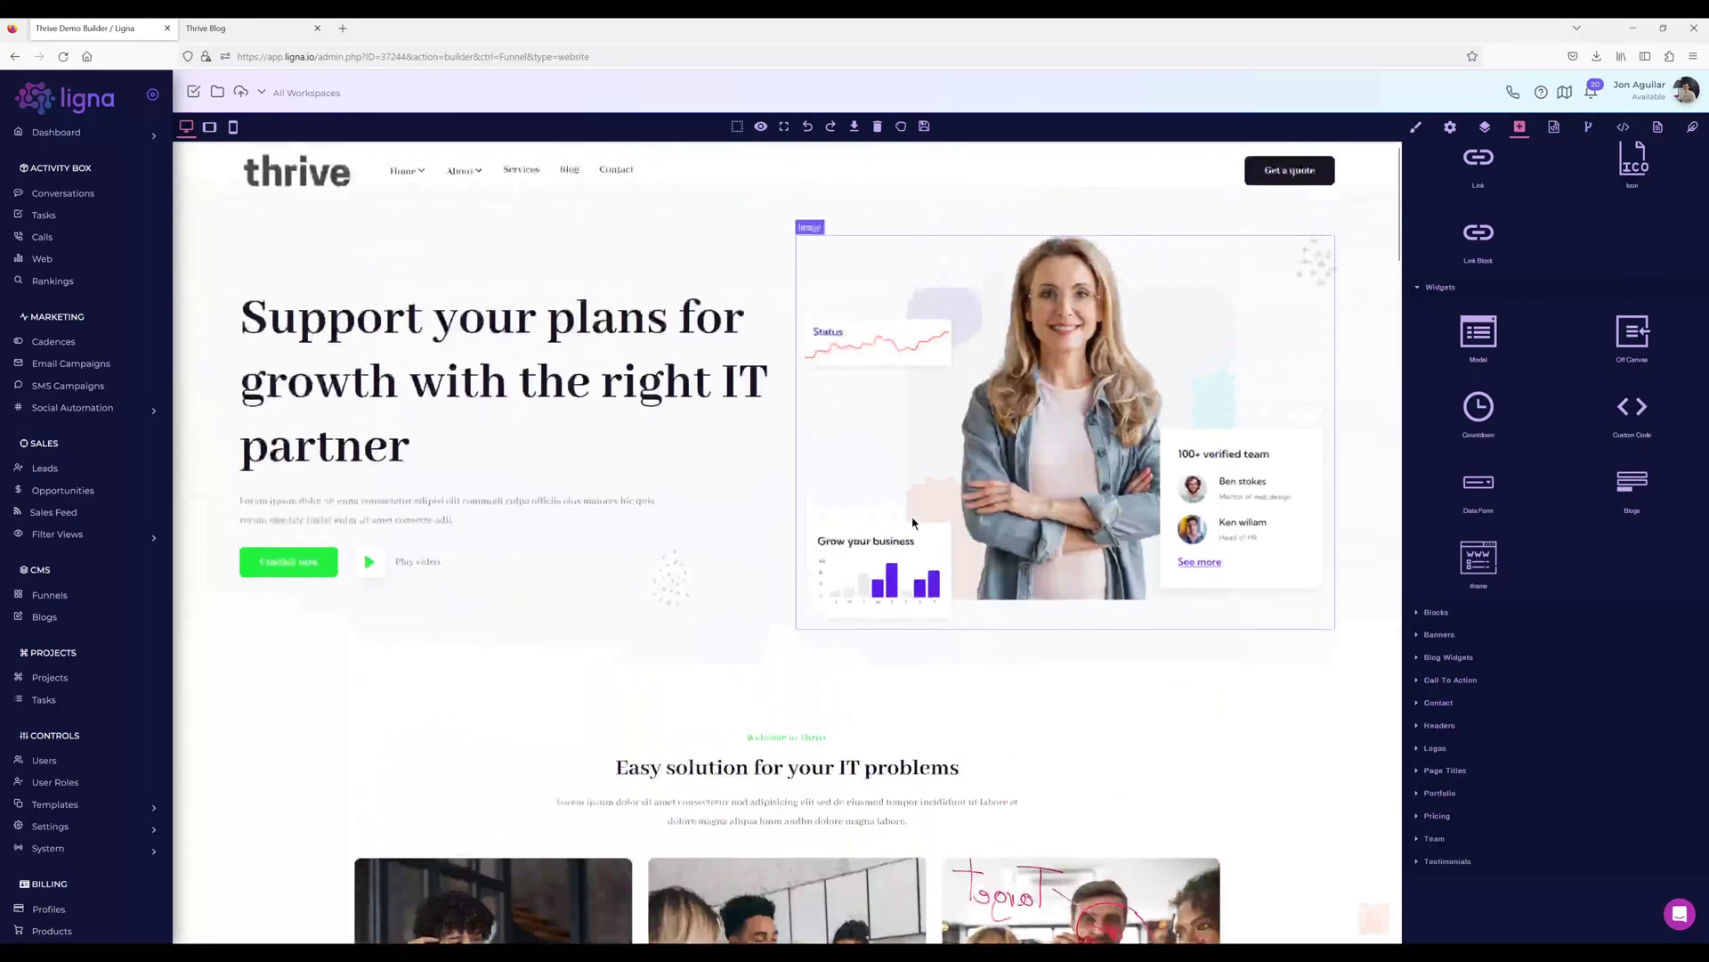